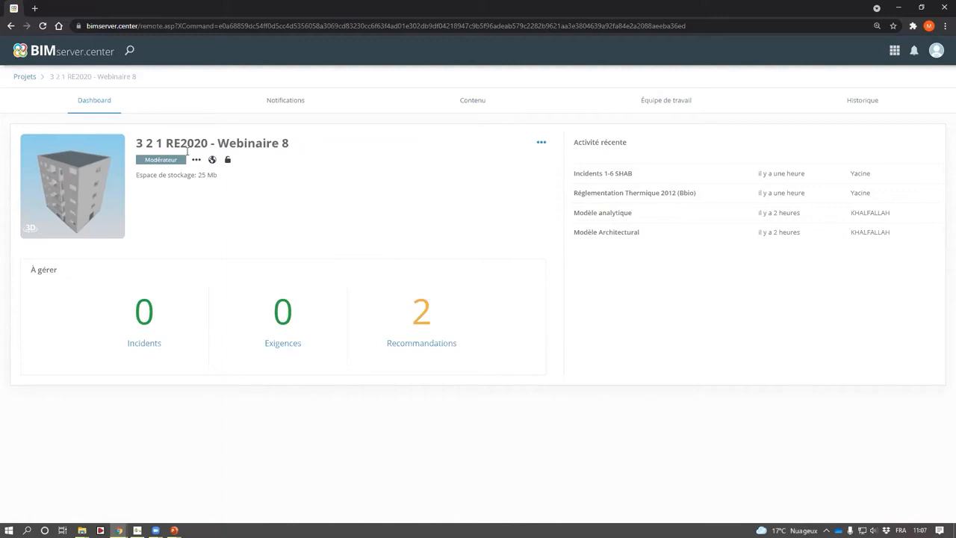
- View the sharing options of the 3 2 1 RE2020 - Webinaire 8 project, select its public link, and close them
{"action": "left_click_drag", "start_coordinate": [180, 143], "coordinate": [544, 133]}
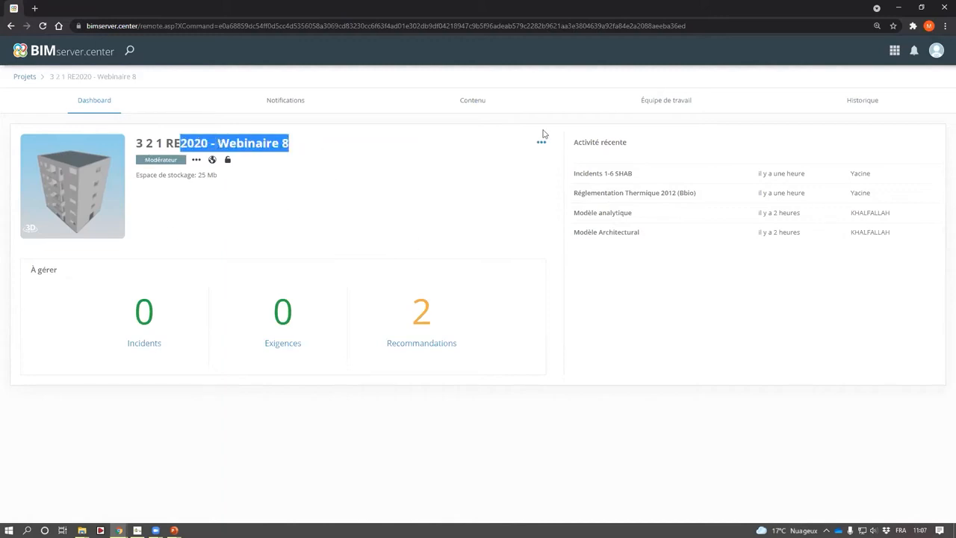
{"action": "left_click", "coordinate": [541, 143]}
{"action": "left_click", "coordinate": [519, 158]}
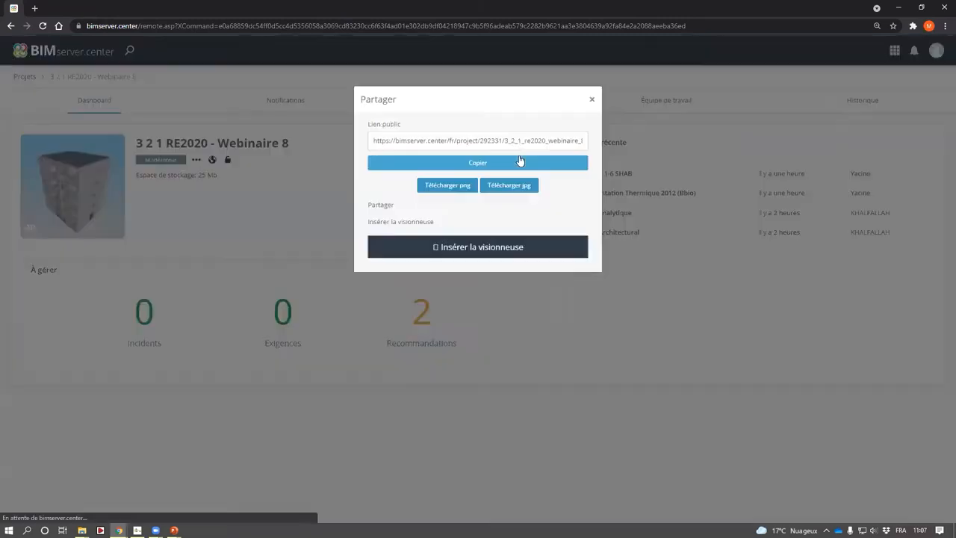
{"action": "left_click", "coordinate": [512, 147]}
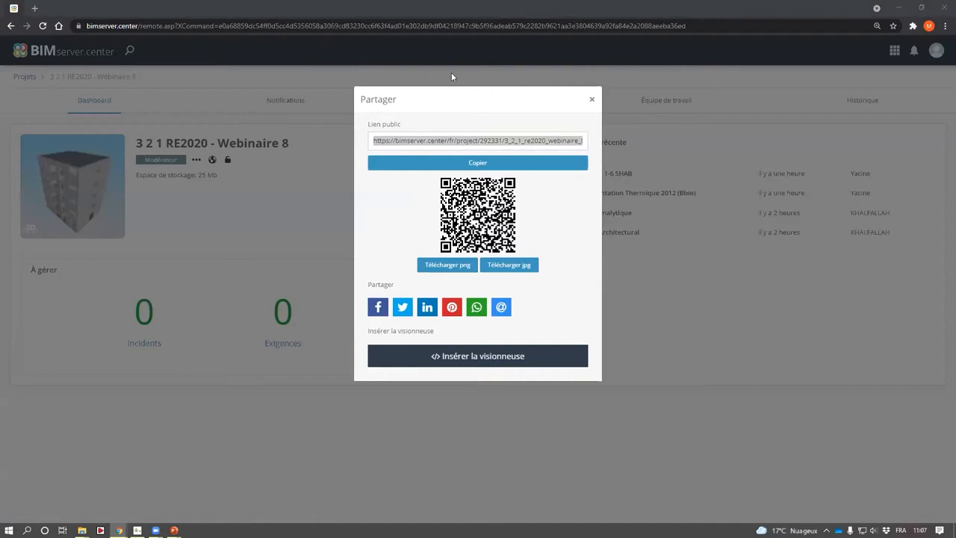
{"action": "left_click", "coordinate": [592, 100]}
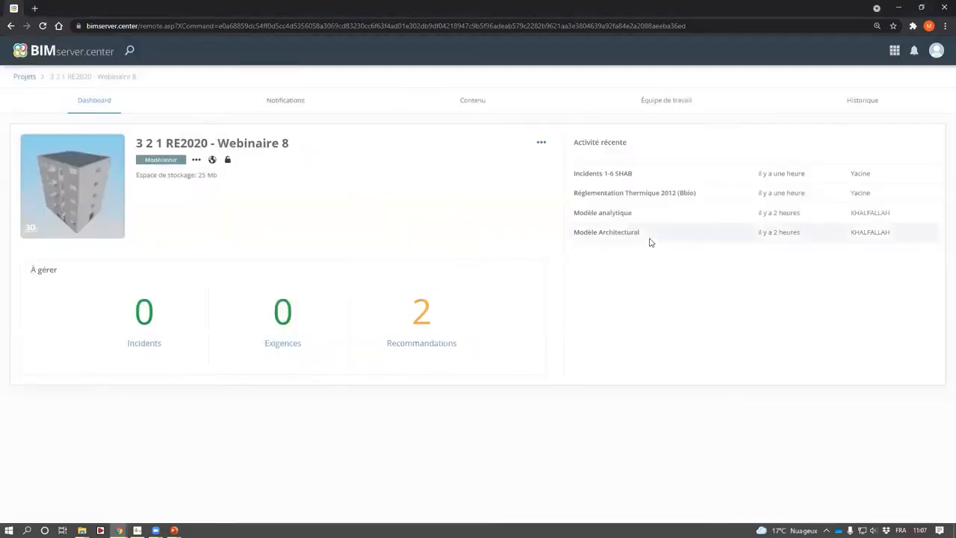
- Review the project's work team and contributions, including the files associated with Réglementation Thermique 2012 (Bbio) and Incidents 1-6 SHAB
{"action": "left_click", "coordinate": [679, 100]}
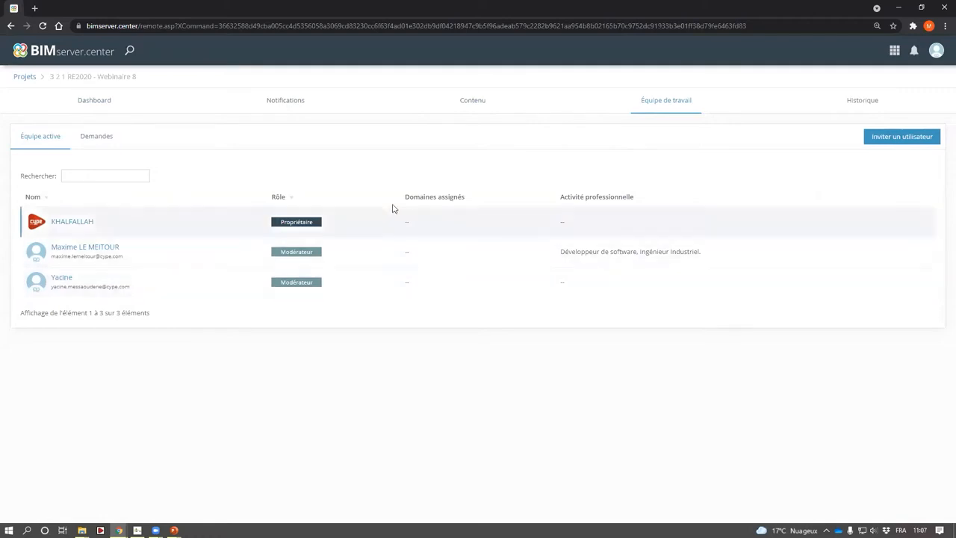
{"action": "left_click", "coordinate": [461, 102]}
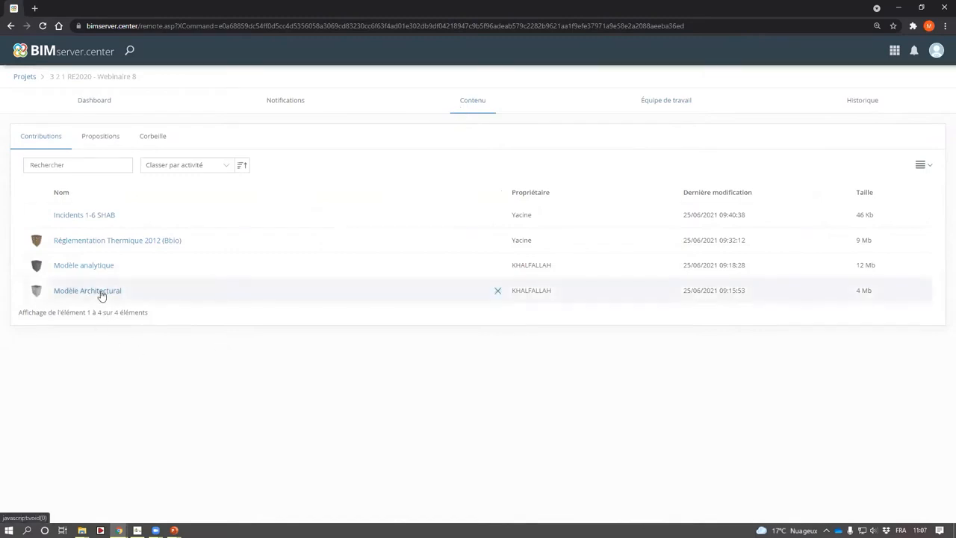
{"action": "left_click", "coordinate": [104, 239]}
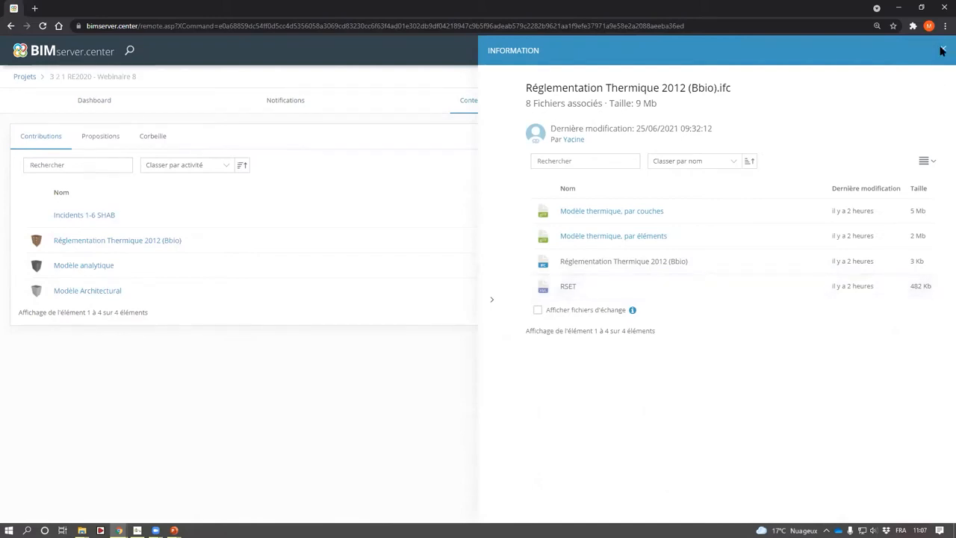
{"action": "left_click", "coordinate": [157, 218]}
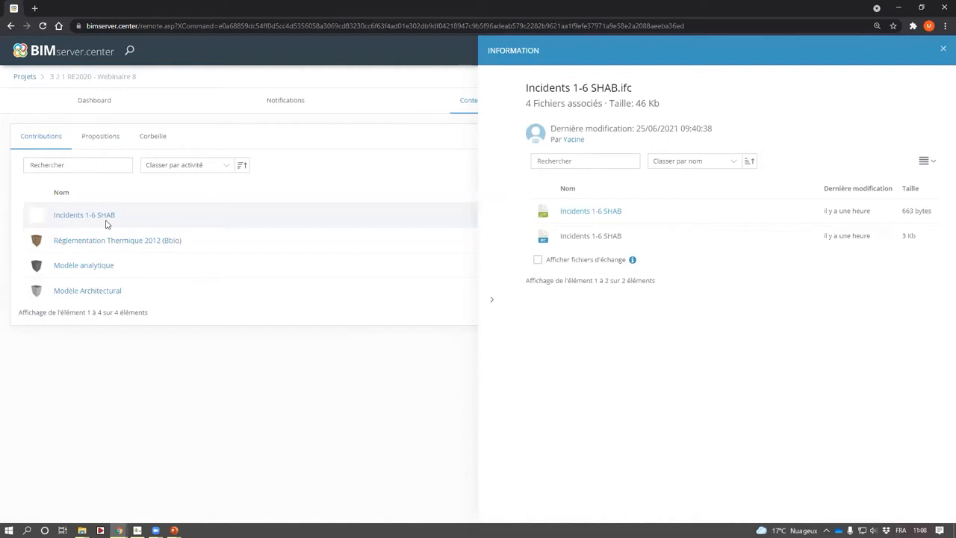
{"action": "left_click", "coordinate": [943, 53]}
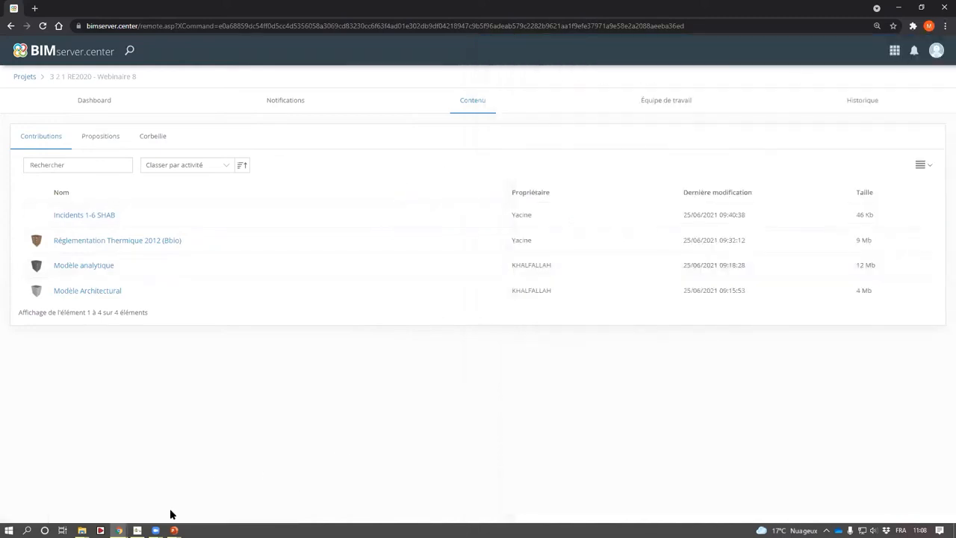
- Switch to ELODIE by CYPE and inspect the Logement collectif takeoff criteria for the BIM model
{"action": "left_click", "coordinate": [137, 530]}
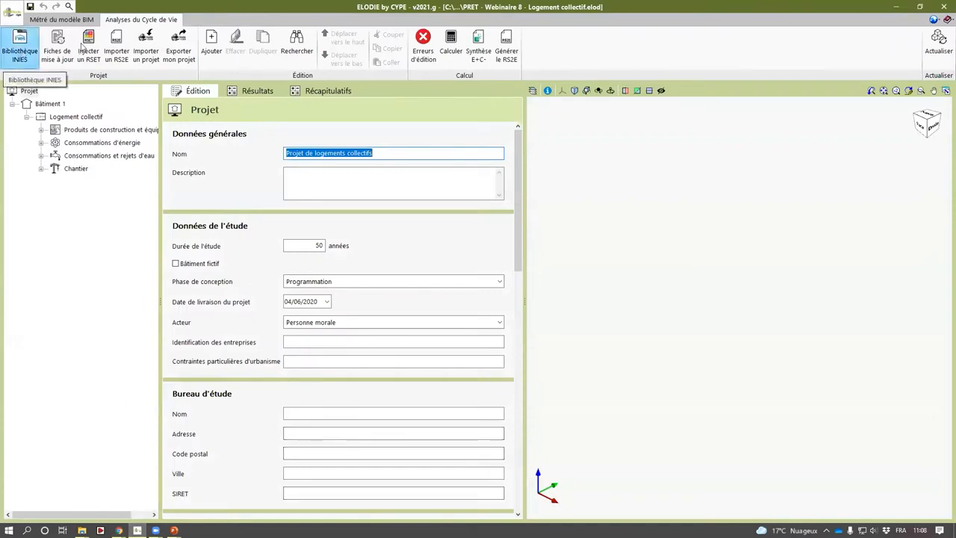
{"action": "left_click", "coordinate": [62, 20]}
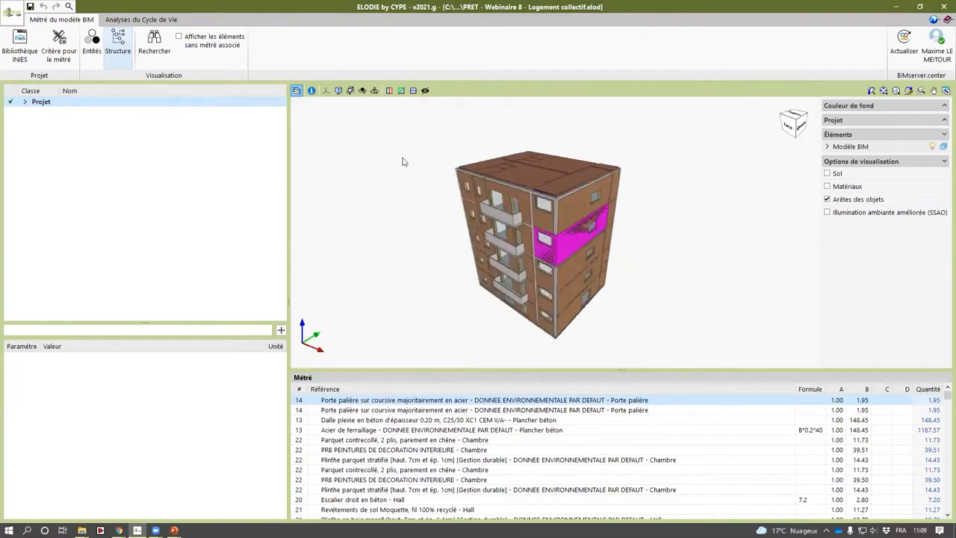
{"action": "left_click", "coordinate": [59, 45]}
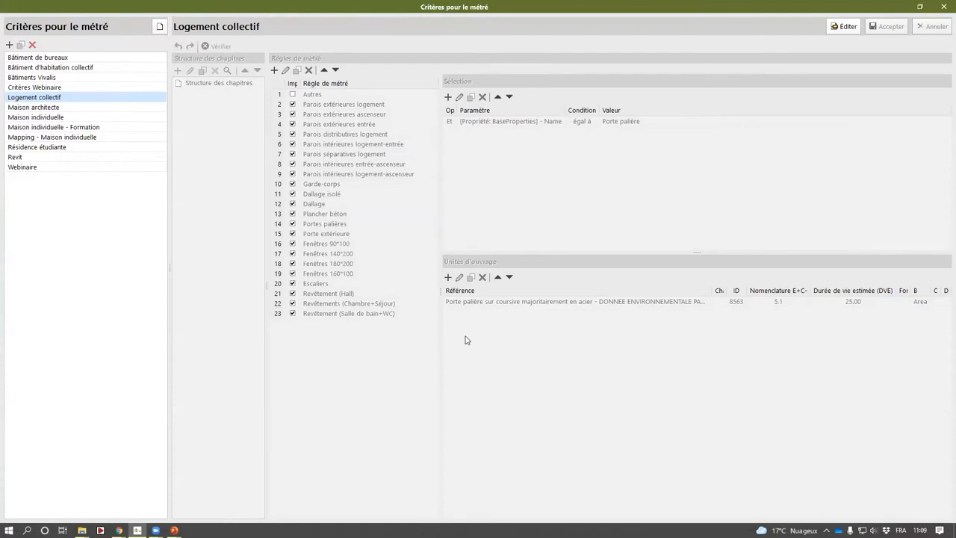
{"action": "left_click", "coordinate": [944, 6]}
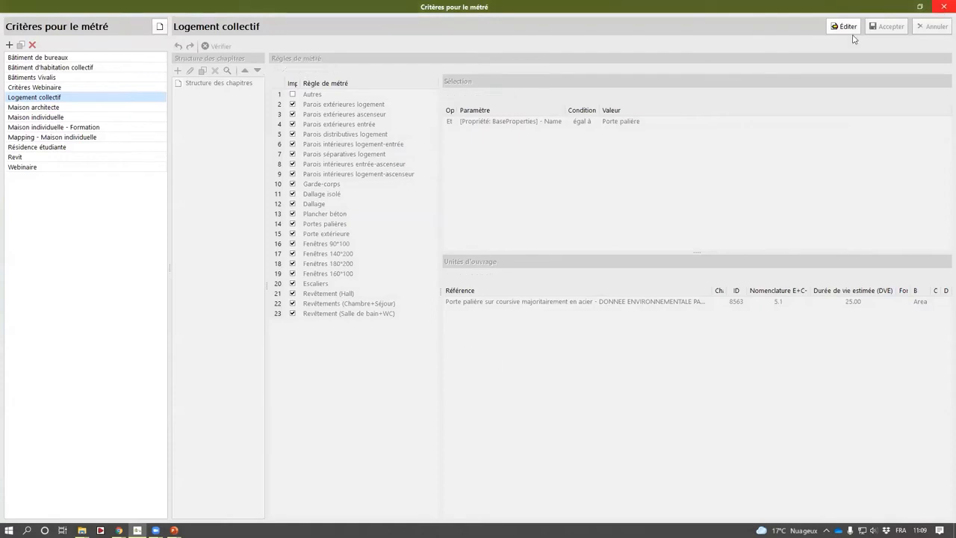
- Update the life cycle analysis from the BIM model takeoff, with Produits de construction et équipements expanded in the project tree
{"action": "left_click", "coordinate": [120, 20]}
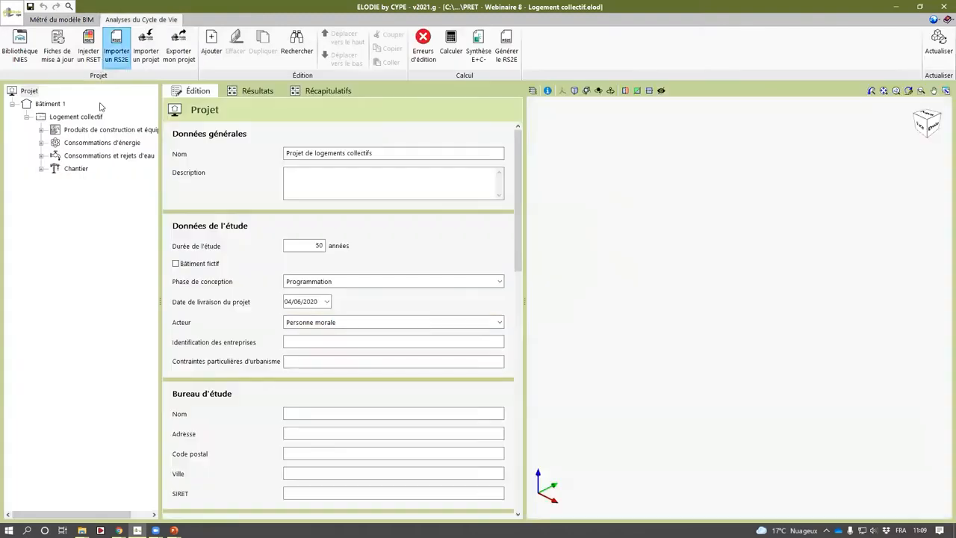
{"action": "double_click", "coordinate": [105, 130]}
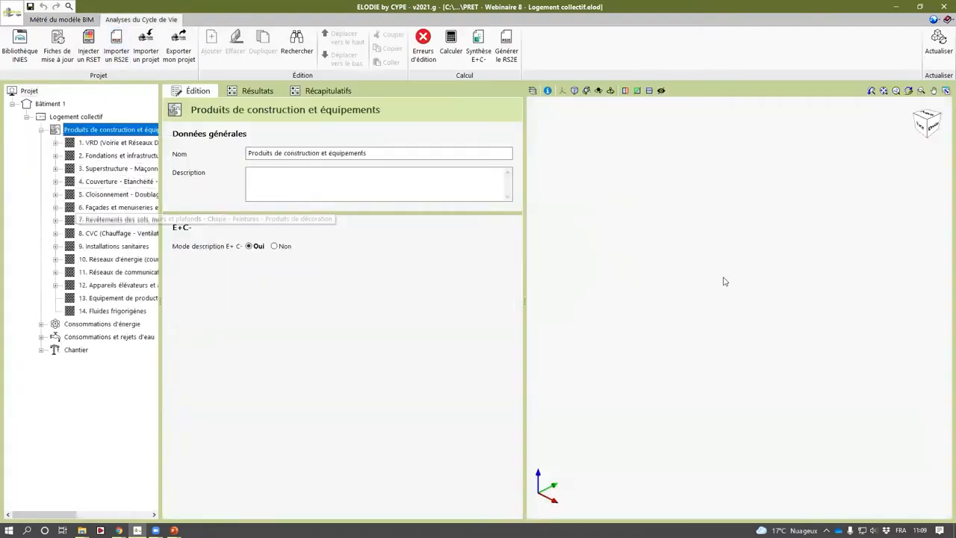
{"action": "left_click", "coordinate": [940, 49]}
{"action": "left_click", "coordinate": [349, 292]}
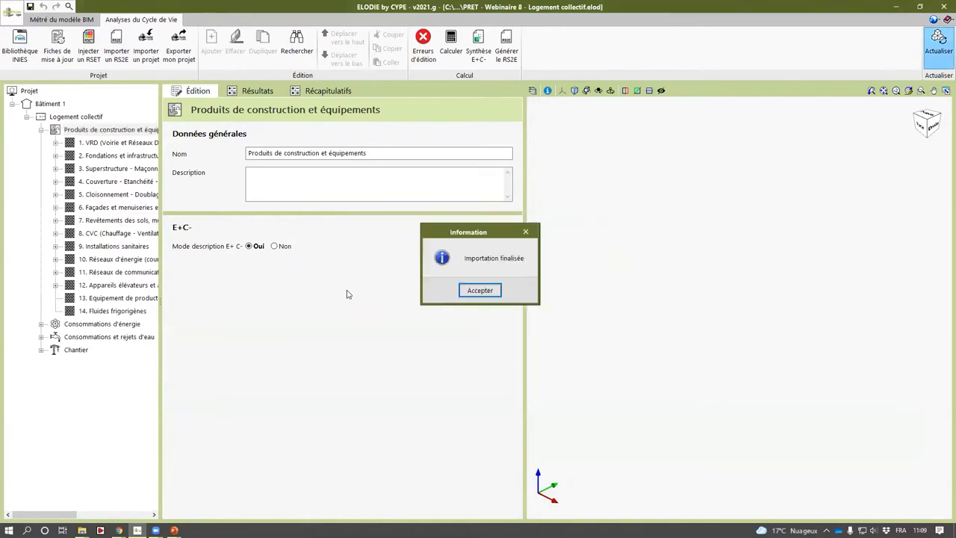
{"action": "left_click", "coordinate": [461, 292]}
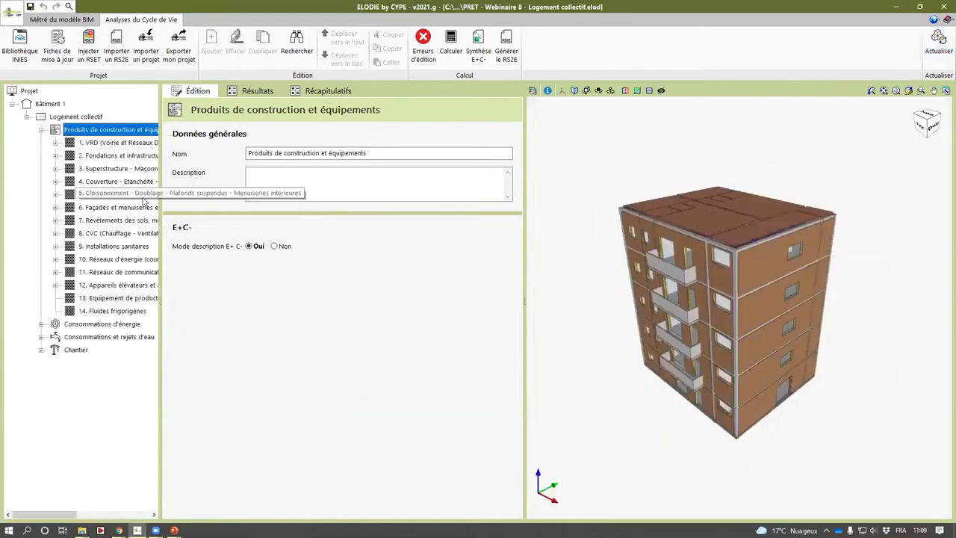
- Expand 5.1 Cloisons et portes intérieures and display the full environmental sheet of Plaque de platre Placoplatre® BA13, adjusting the pane widths
{"action": "left_click_drag", "start_coordinate": [160, 185], "coordinate": [408, 187]}
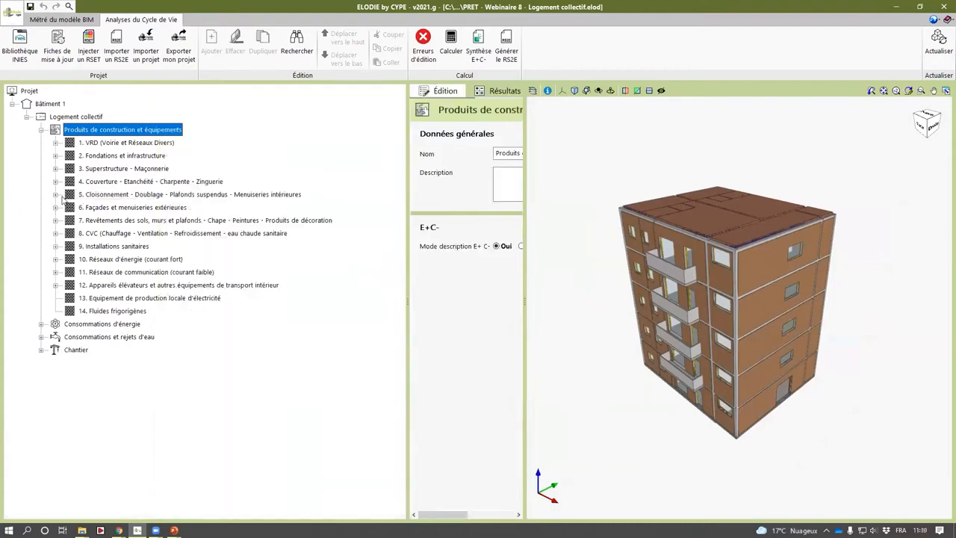
{"action": "double_click", "coordinate": [130, 198]}
{"action": "left_click", "coordinate": [131, 208]}
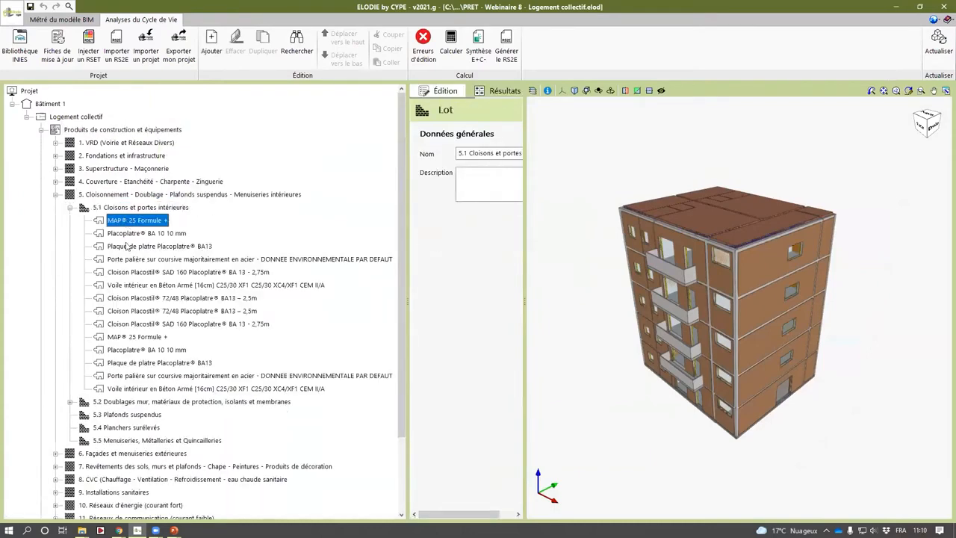
{"action": "left_click", "coordinate": [128, 246]}
{"action": "left_click_drag", "start_coordinate": [520, 430], "coordinate": [706, 364]}
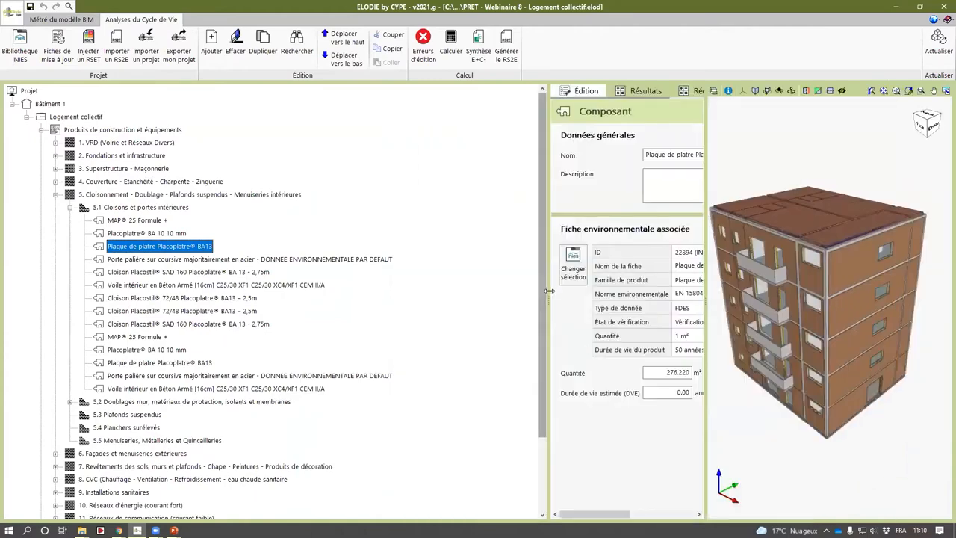
{"action": "left_click_drag", "start_coordinate": [543, 298], "coordinate": [415, 279]}
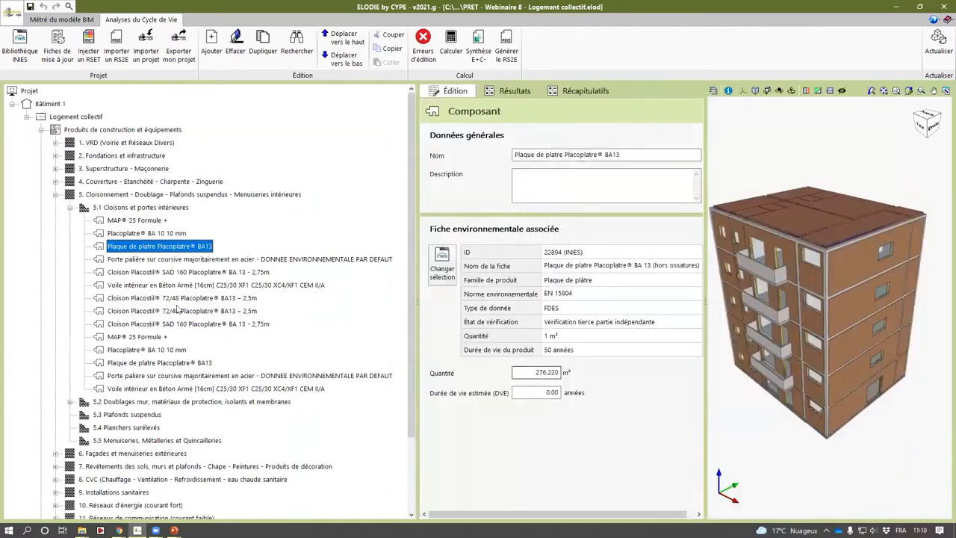
- Examine the contents of lots 1.1 Réseaux (sur parcelle) and 2. Fondations et infrastructure, and collapse lot 5
{"action": "left_click", "coordinate": [55, 142]}
{"action": "double_click", "coordinate": [94, 156]}
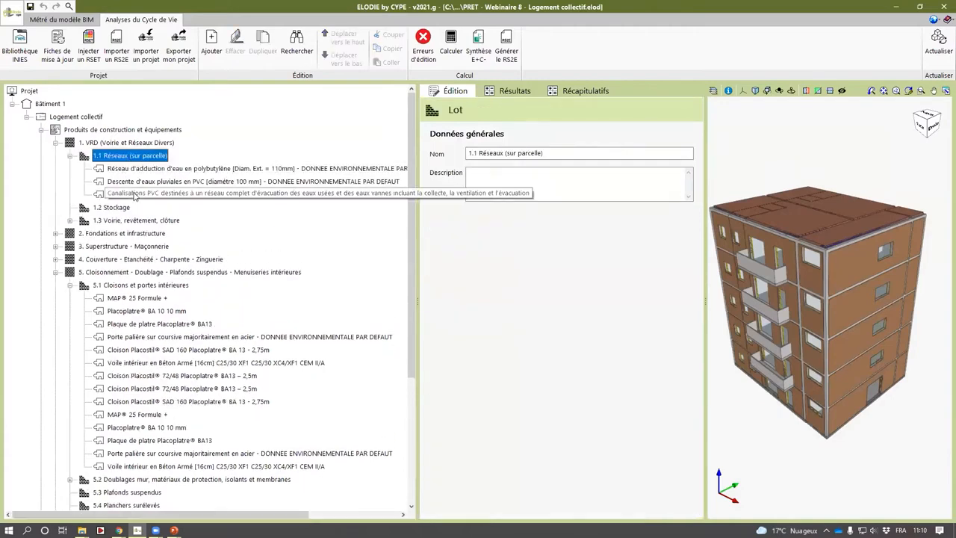
{"action": "double_click", "coordinate": [119, 233]}
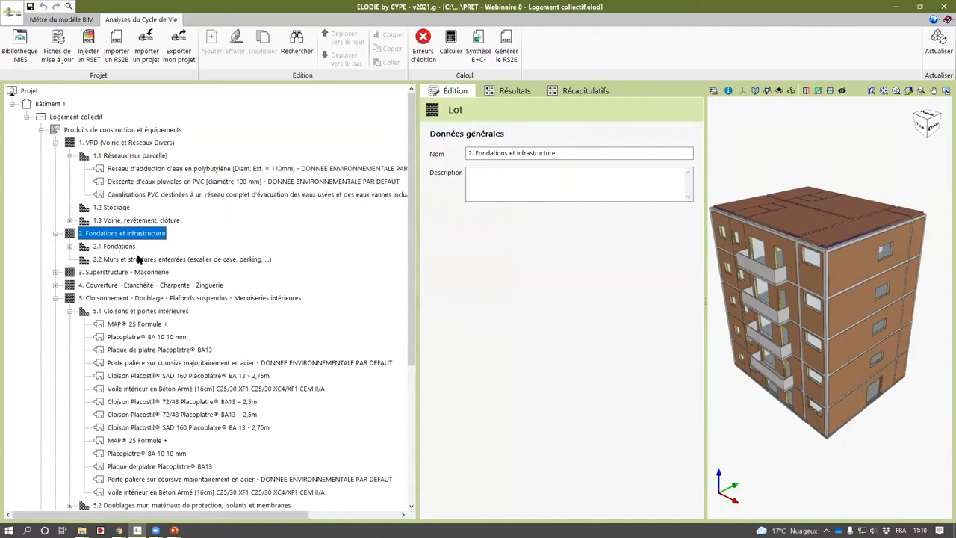
{"action": "left_click", "coordinate": [69, 311]}
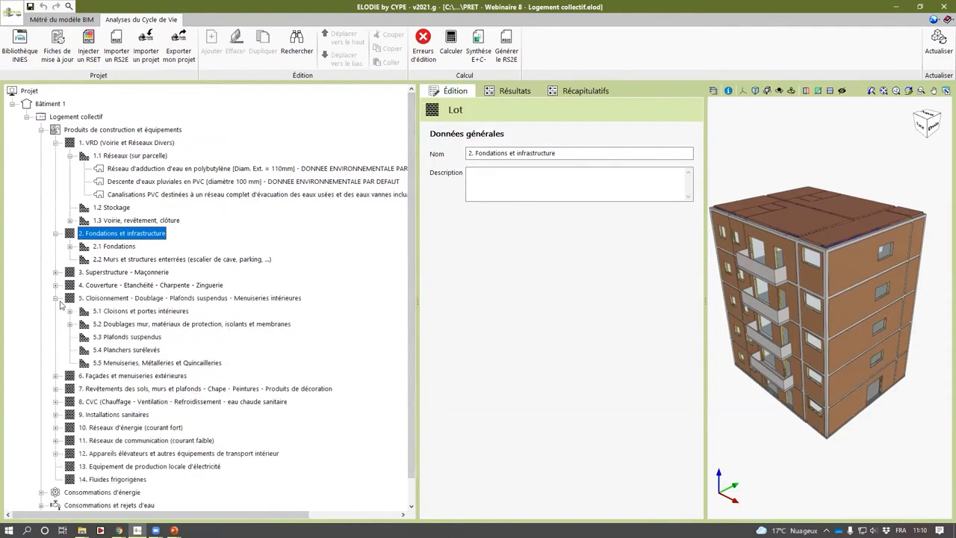
{"action": "left_click", "coordinate": [55, 298]}
- Expand Consommations d'énergie to view its energy items, and collapse the VRD lot
{"action": "double_click", "coordinate": [102, 427]}
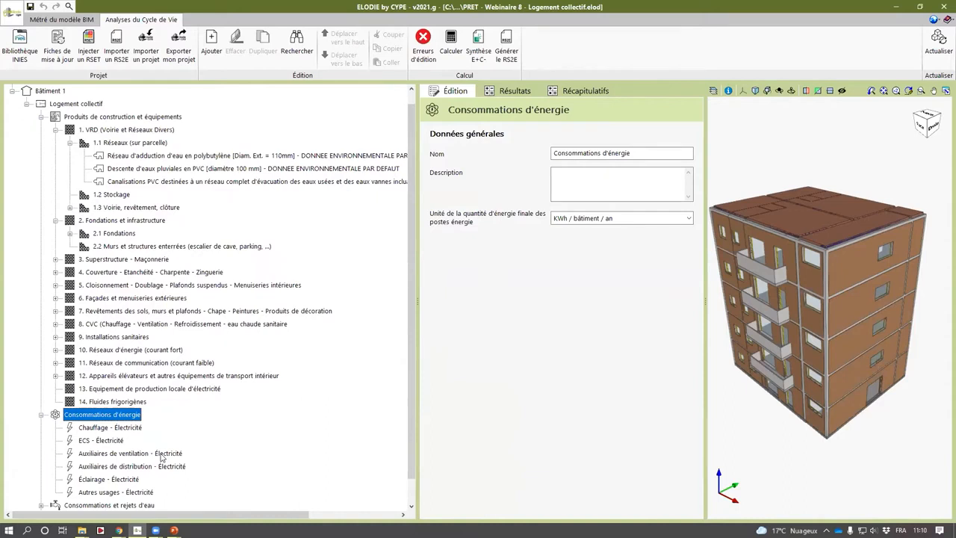
{"action": "left_click", "coordinate": [70, 142]}
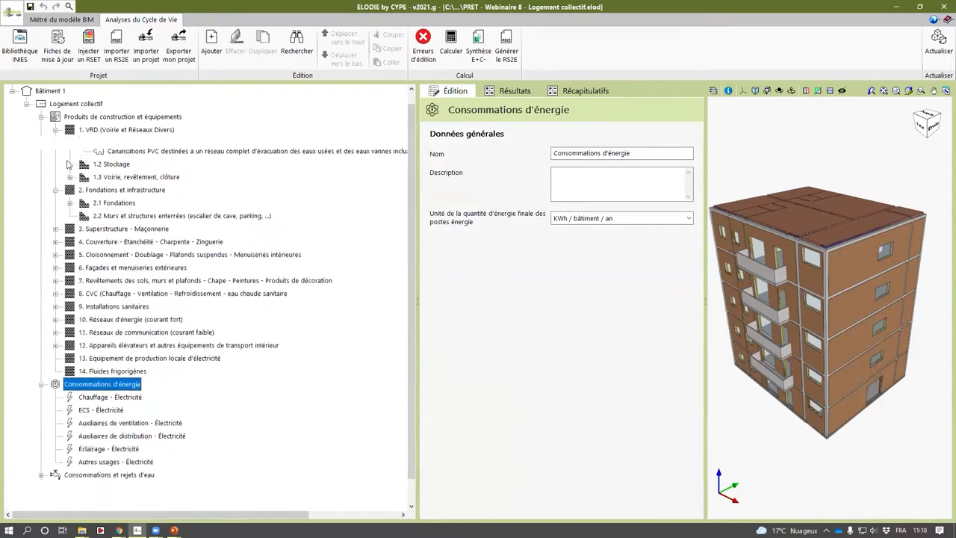
{"action": "left_click", "coordinate": [55, 143]}
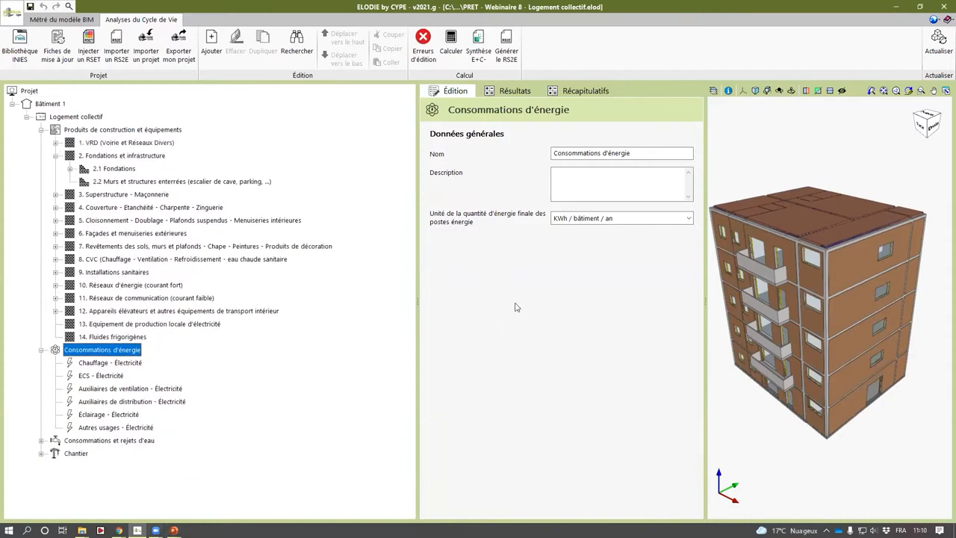
- Switch to the shared CYPETHERM RT2012 project and check its general data, including the calculation type and the label sought
{"action": "left_click", "coordinate": [155, 529]}
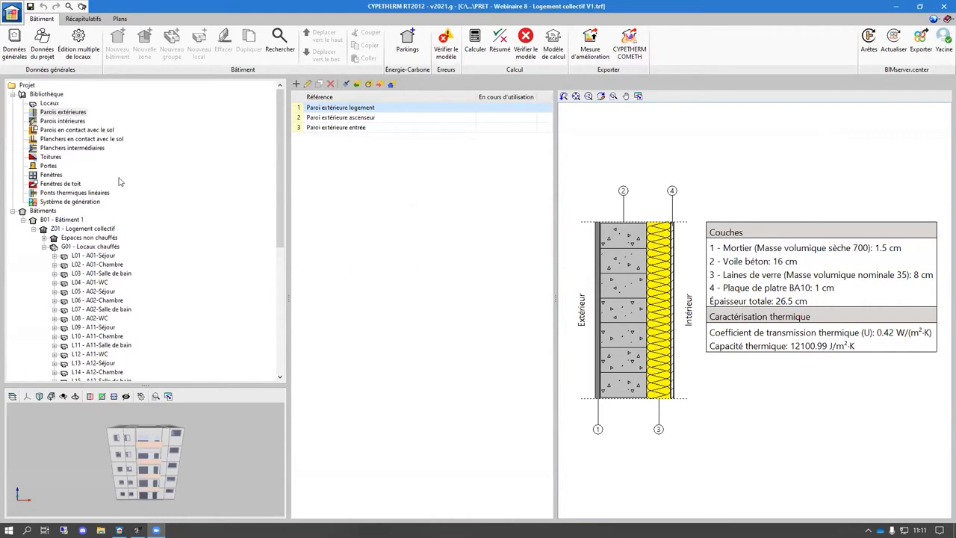
{"action": "left_click", "coordinate": [9, 54]}
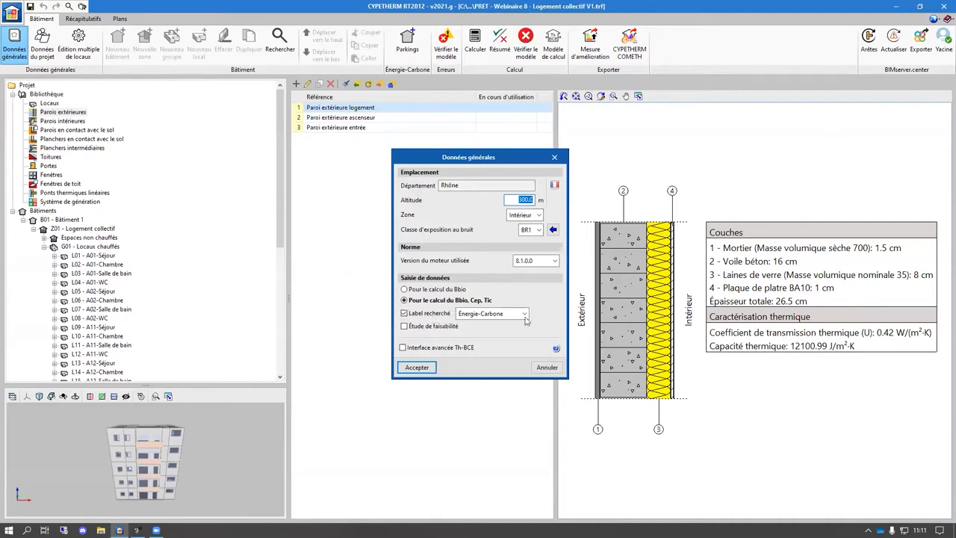
{"action": "left_click", "coordinate": [554, 157]}
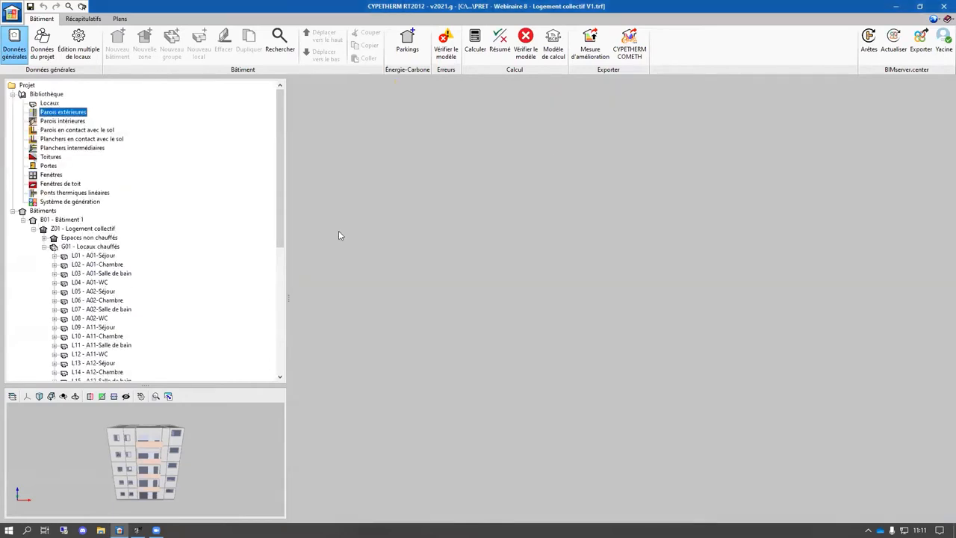
- Review the library's room types, exterior and interior walls, and the walls and floors in contact with the ground
{"action": "left_click", "coordinate": [49, 103]}
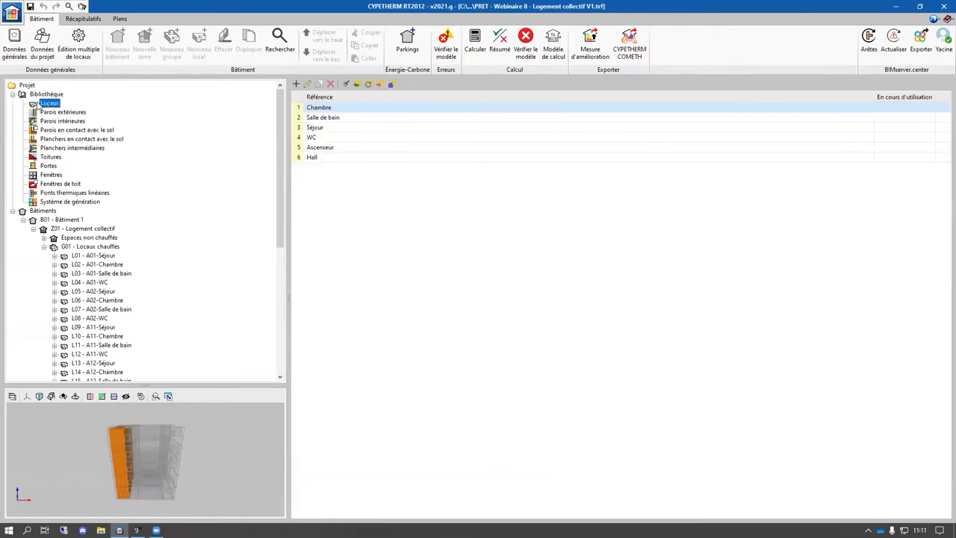
{"action": "left_click", "coordinate": [69, 112]}
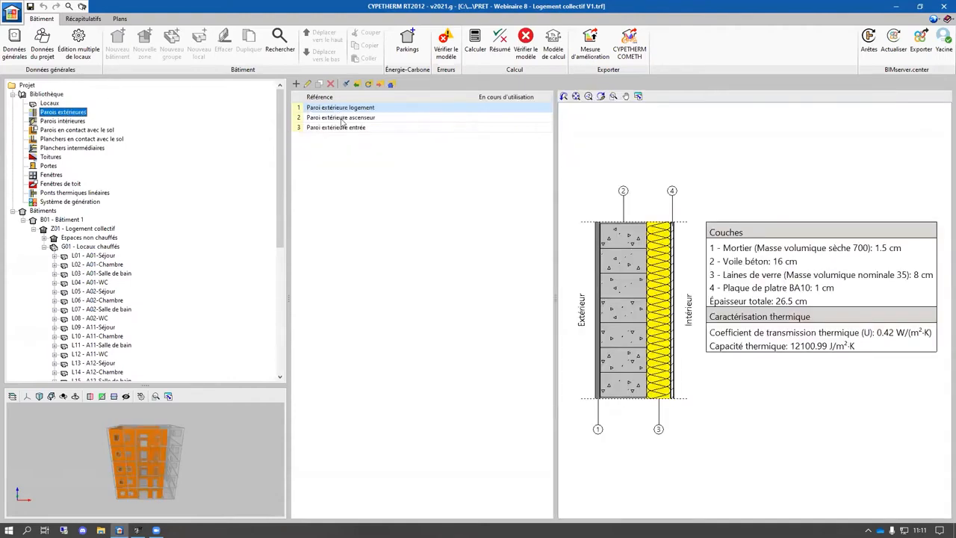
{"action": "left_click", "coordinate": [342, 118]}
{"action": "left_click", "coordinate": [65, 122]}
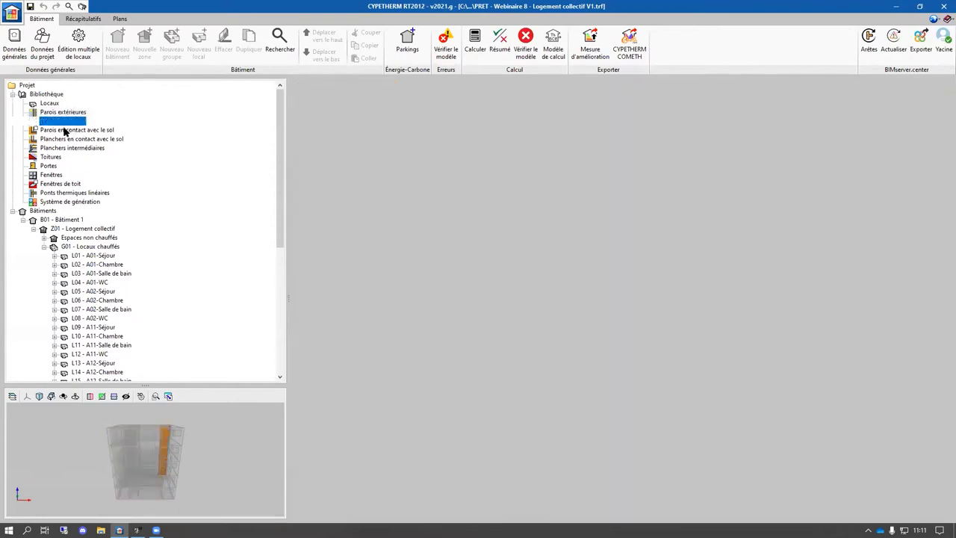
{"action": "left_click", "coordinate": [72, 131]}
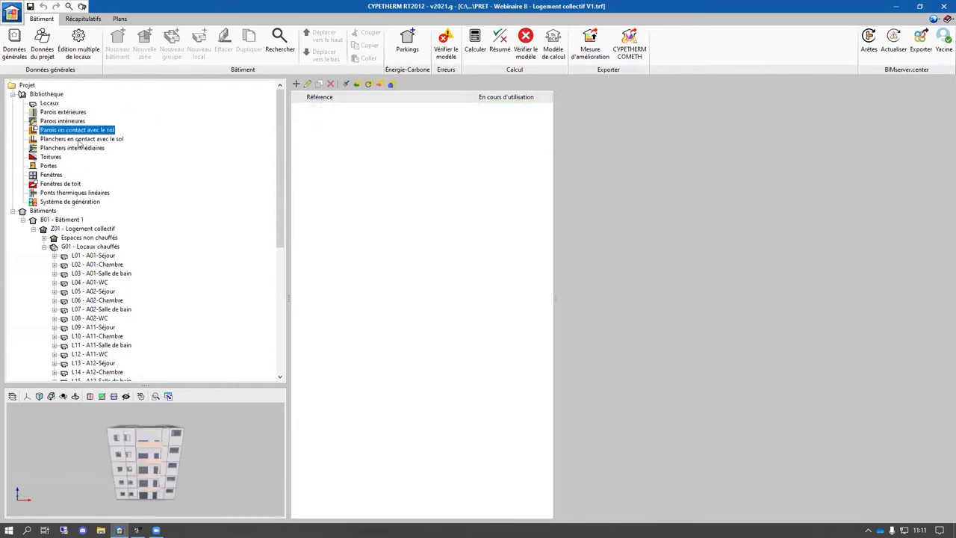
{"action": "left_click", "coordinate": [79, 140]}
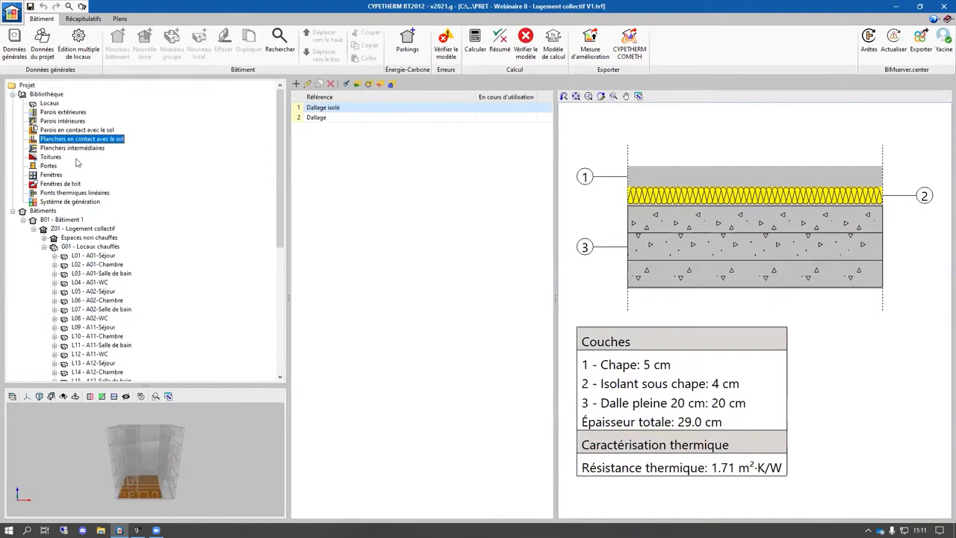
- Review the library's intermediate floors, doors, linear thermal bridges and generation system
{"action": "left_click", "coordinate": [54, 149]}
{"action": "left_click", "coordinate": [52, 166]}
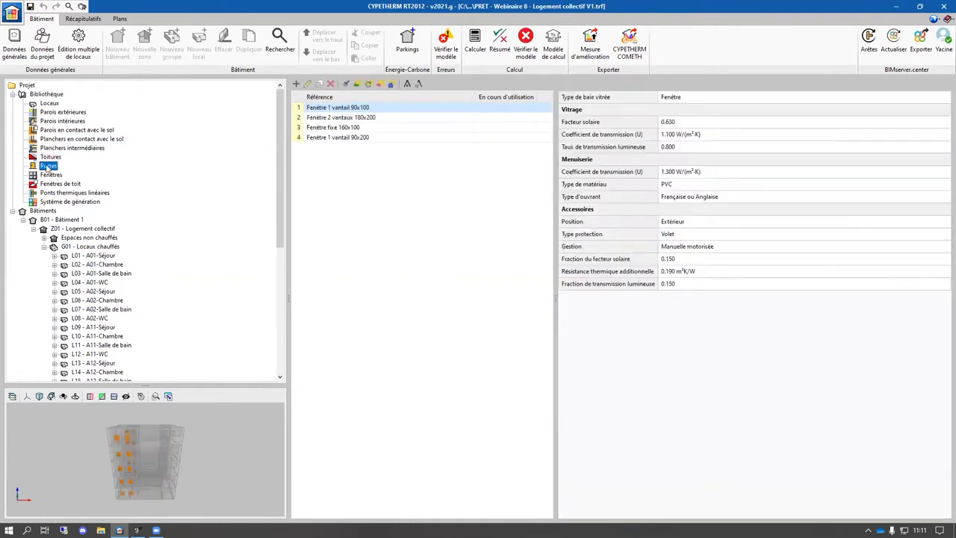
{"action": "left_click", "coordinate": [57, 192]}
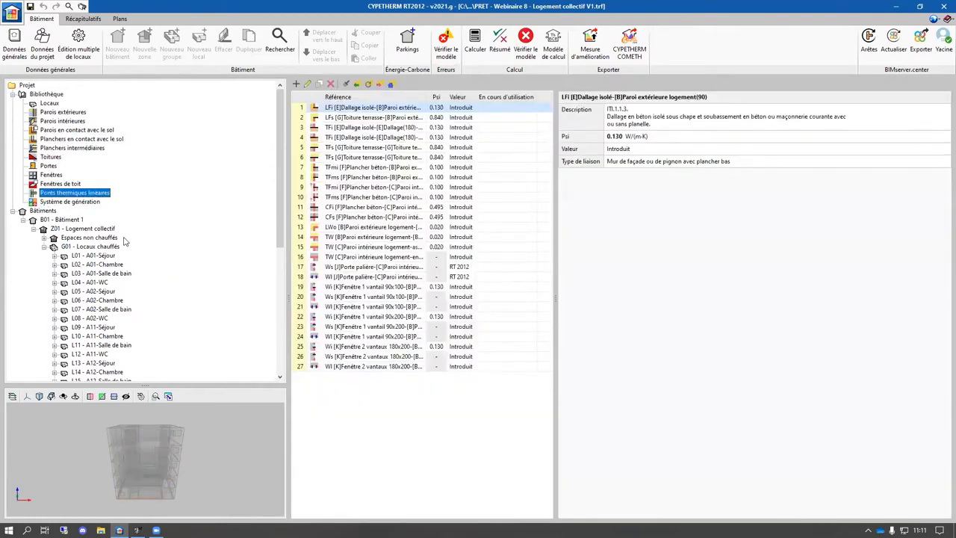
{"action": "left_click", "coordinate": [82, 203]}
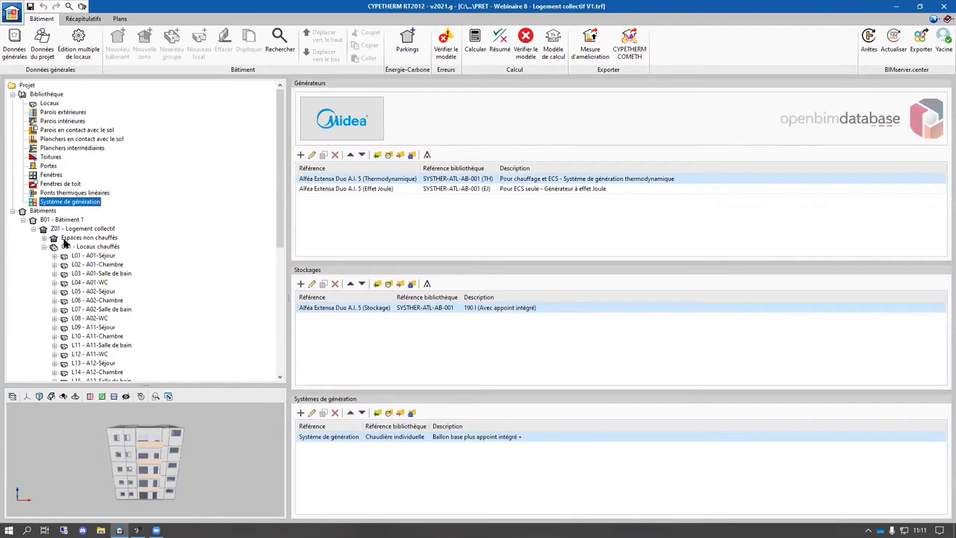
- Highlight the G01 - Locaux chauffés group and the Espaces non chauffés in the 3D building view
{"action": "scroll", "coordinate": [64, 241], "scroll_direction": "down", "scroll_amount": 1}
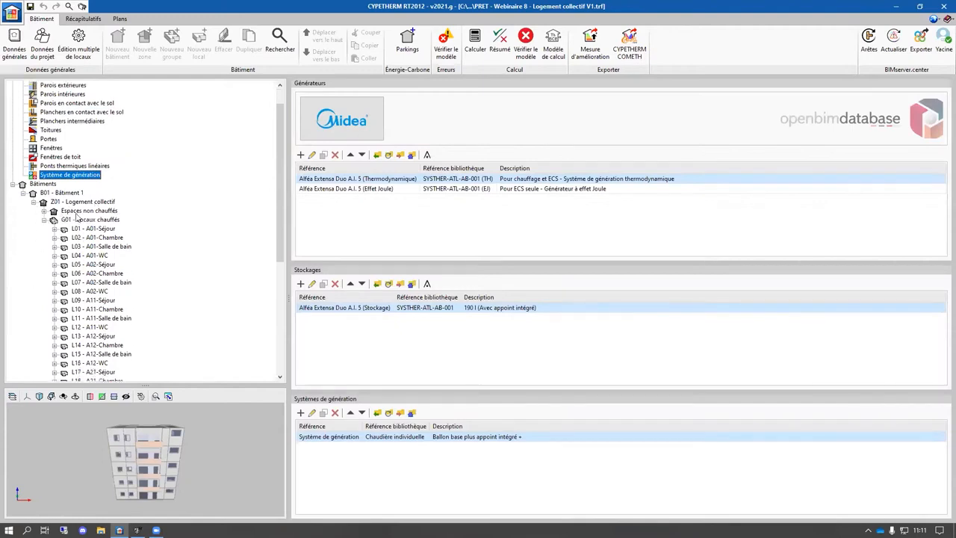
{"action": "left_click", "coordinate": [79, 220]}
{"action": "left_click_drag", "start_coordinate": [120, 461], "coordinate": [99, 460]}
{"action": "left_click", "coordinate": [78, 212]}
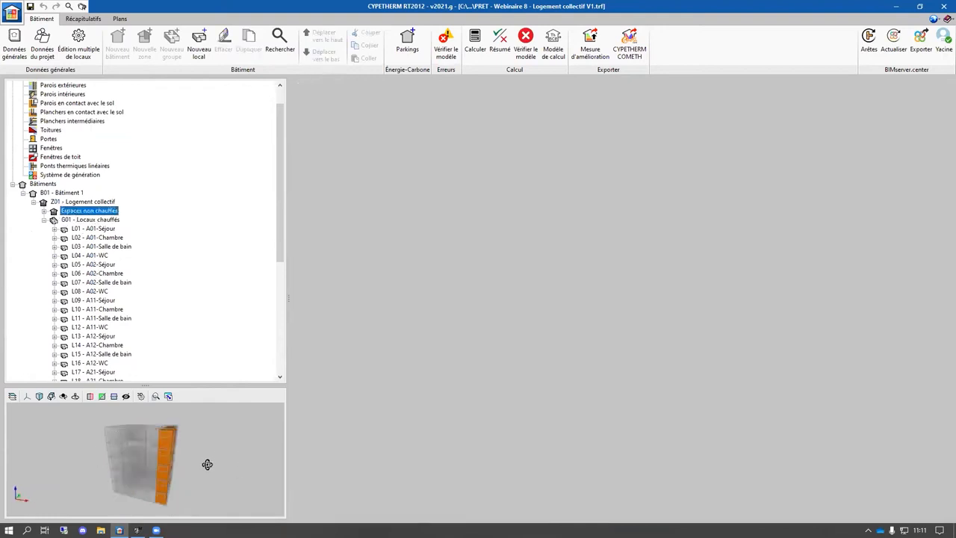
- Expand room L01 - A01-Séjour and inspect its vertical walls, including the exterior wall PV01 and the surface of PV03
{"action": "left_click", "coordinate": [81, 230]}
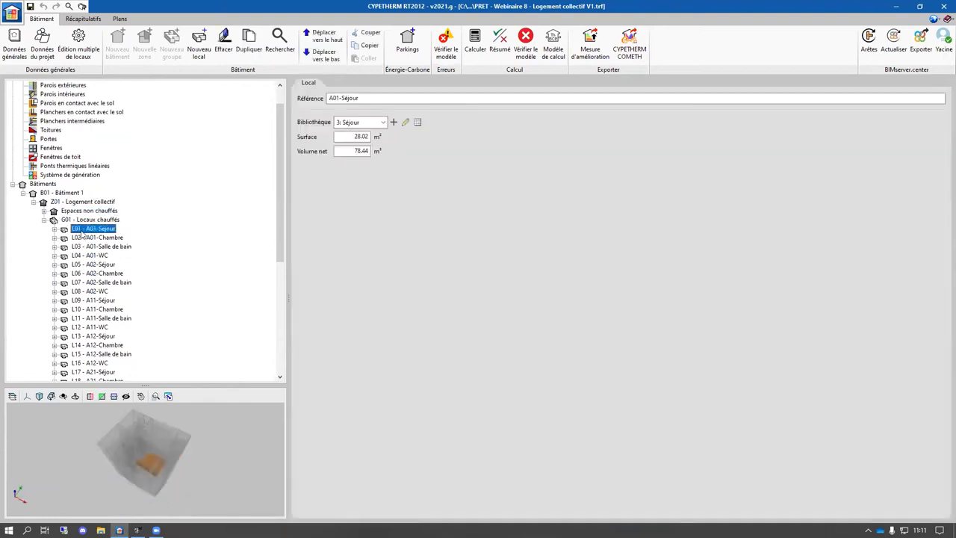
{"action": "left_click", "coordinate": [55, 229]}
{"action": "left_click", "coordinate": [91, 238]}
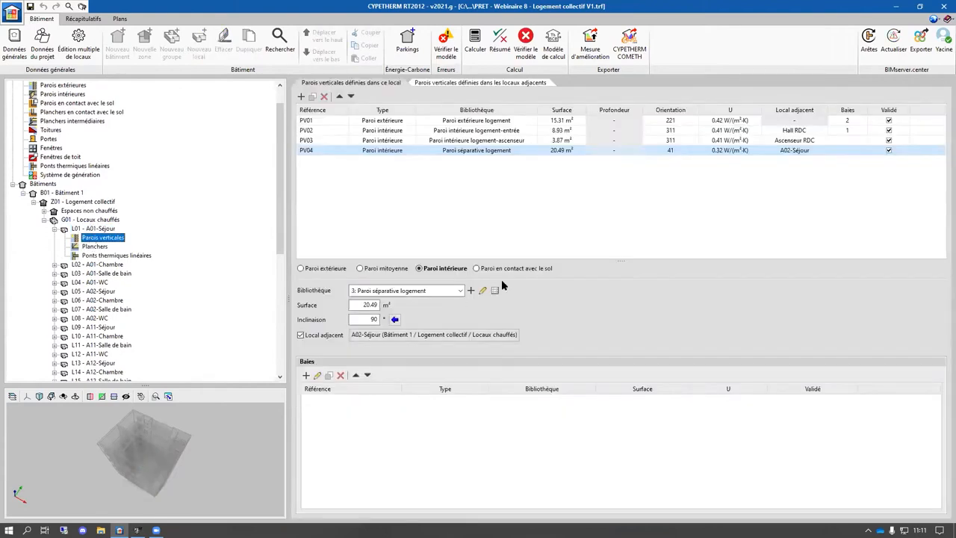
{"action": "left_click", "coordinate": [428, 121]}
{"action": "left_click", "coordinate": [430, 140]}
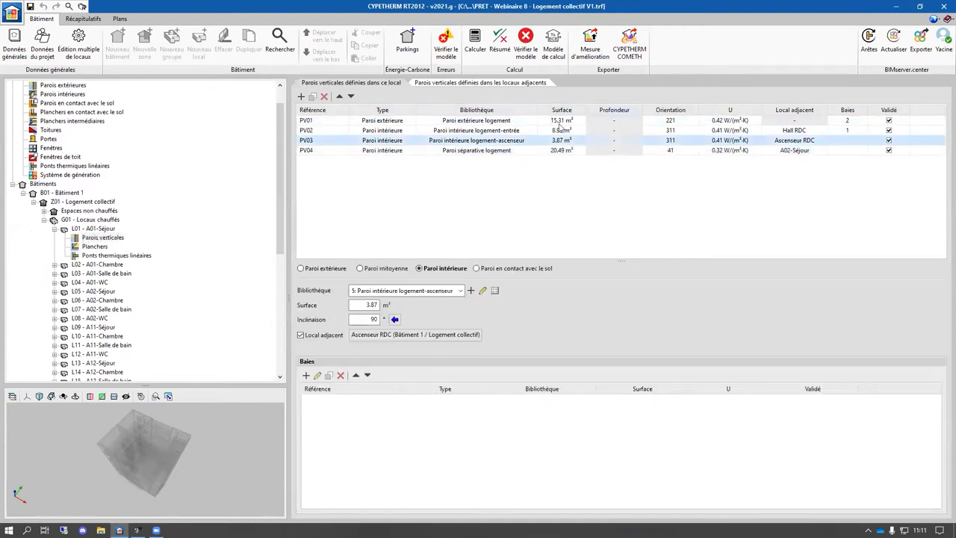
{"action": "double_click", "coordinate": [372, 305]}
- Check the surface of A01-Séjour and its wall and floor entries, and collapse the room
{"action": "left_click", "coordinate": [93, 229]}
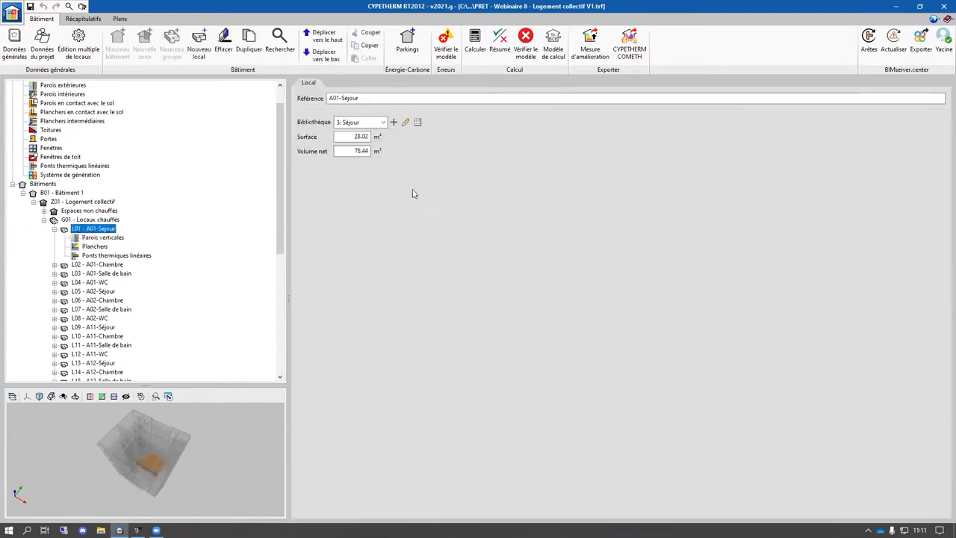
{"action": "double_click", "coordinate": [356, 136]}
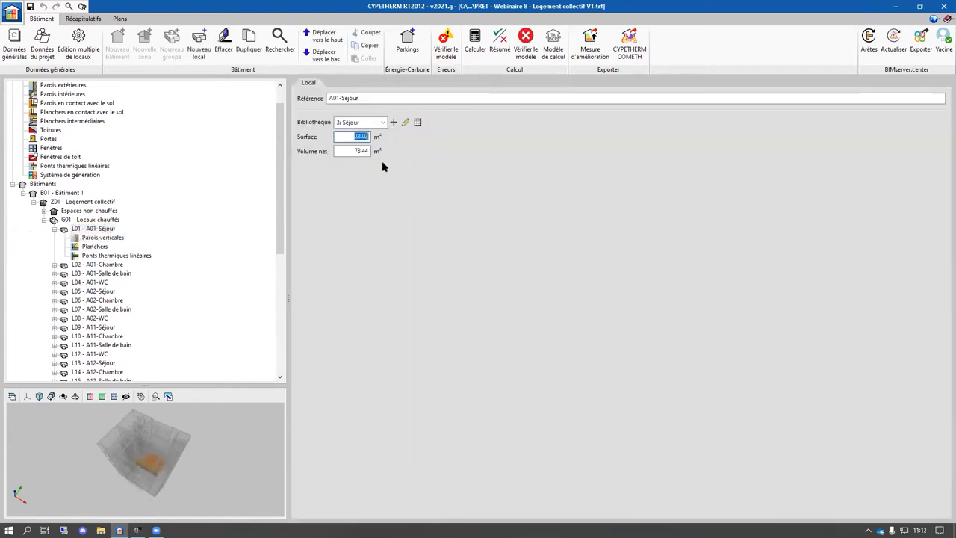
{"action": "left_click", "coordinate": [101, 238]}
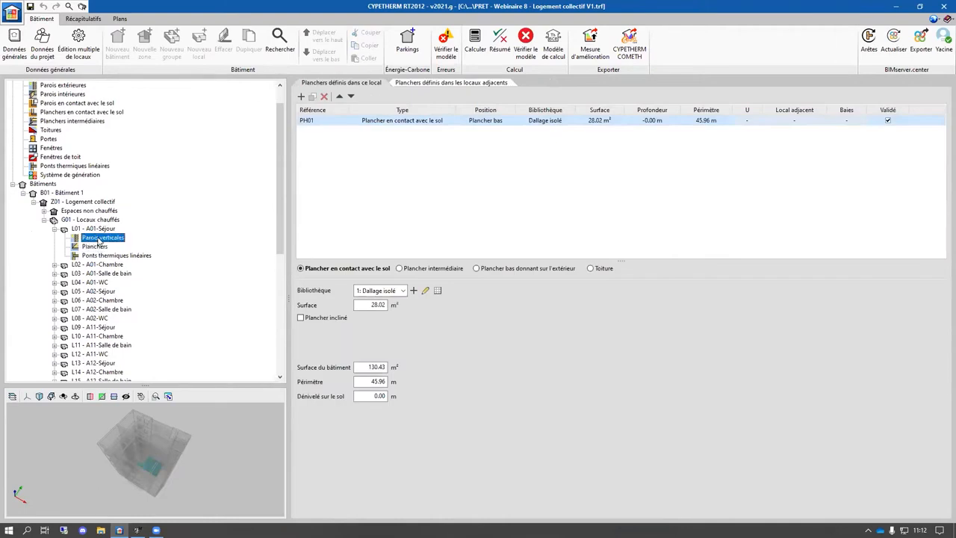
{"action": "left_click", "coordinate": [95, 248]}
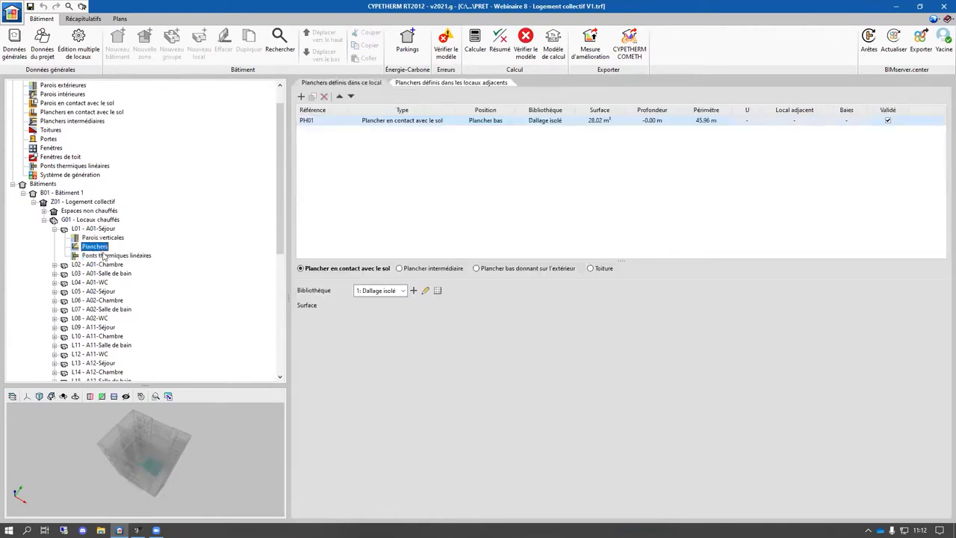
{"action": "left_click", "coordinate": [54, 228]}
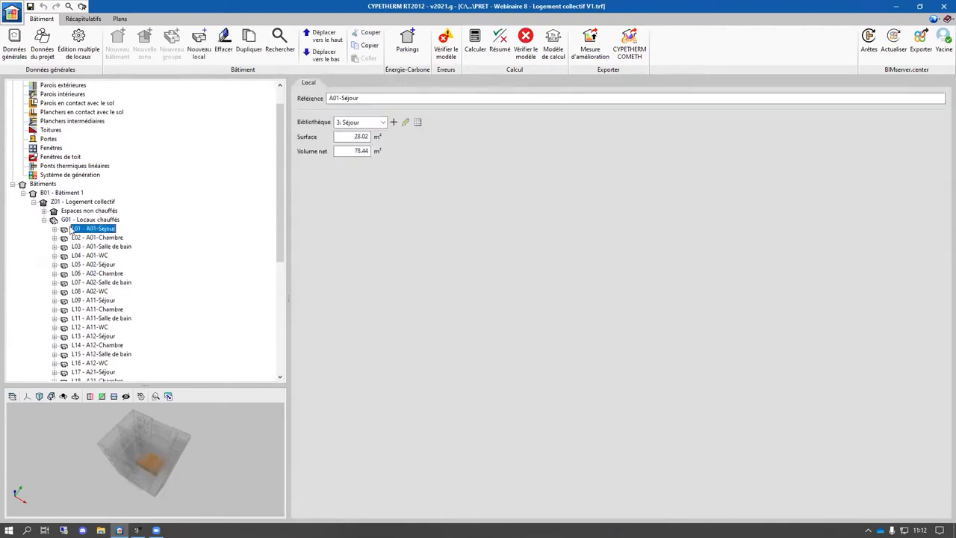
- Run the combined Bbio, Cep, Tic and DIES calculation and close the results summary
{"action": "left_click", "coordinate": [473, 45]}
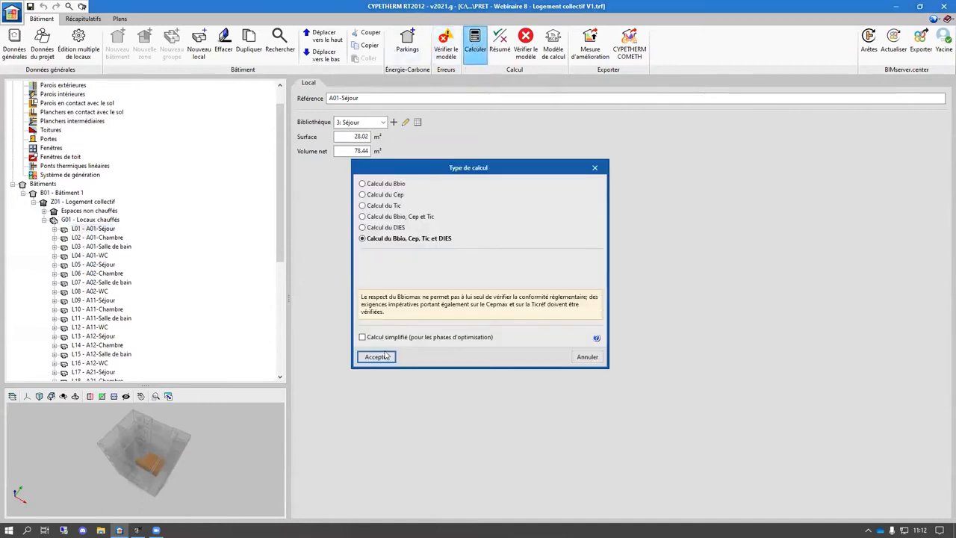
{"action": "left_click", "coordinate": [379, 357]}
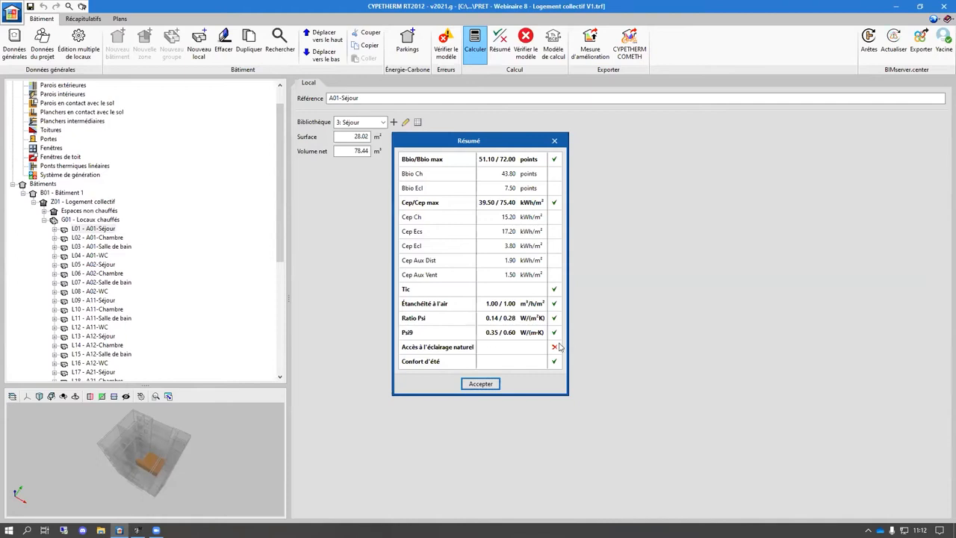
{"action": "left_click", "coordinate": [480, 383]}
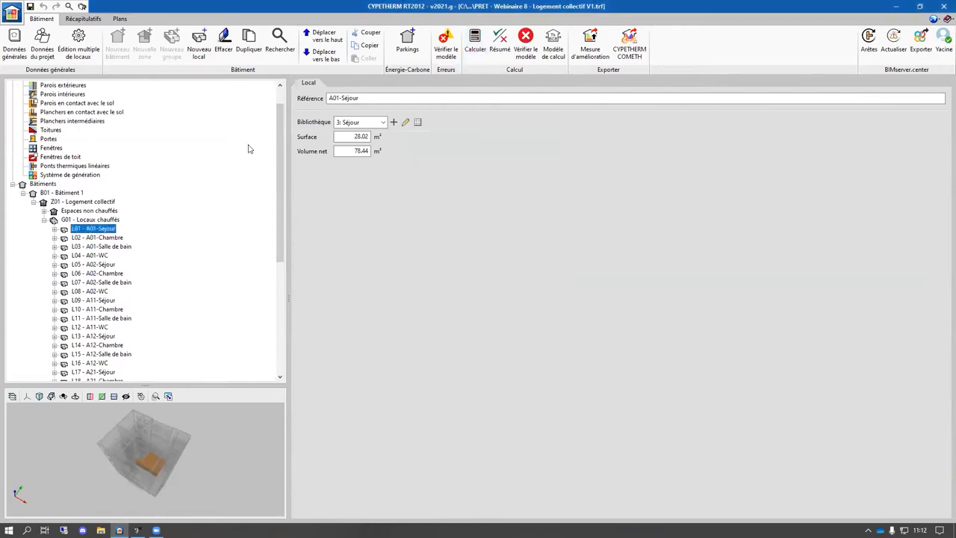
- Open the Étude thermique réglementaire report and examine the natural lighting access requirement in section 2.4.3
{"action": "left_click", "coordinate": [83, 19]}
{"action": "left_click", "coordinate": [75, 63]}
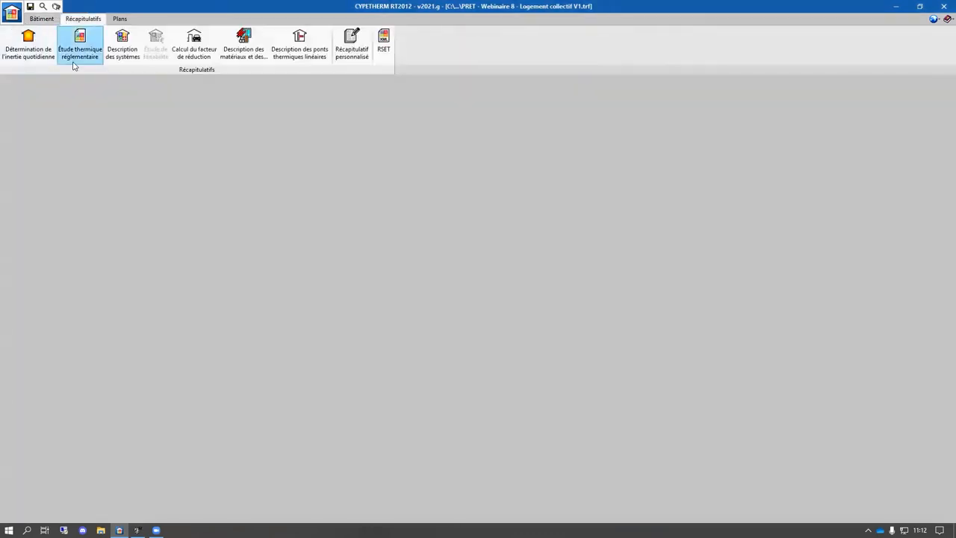
{"action": "scroll", "coordinate": [796, 216], "scroll_direction": "down", "scroll_amount": 15}
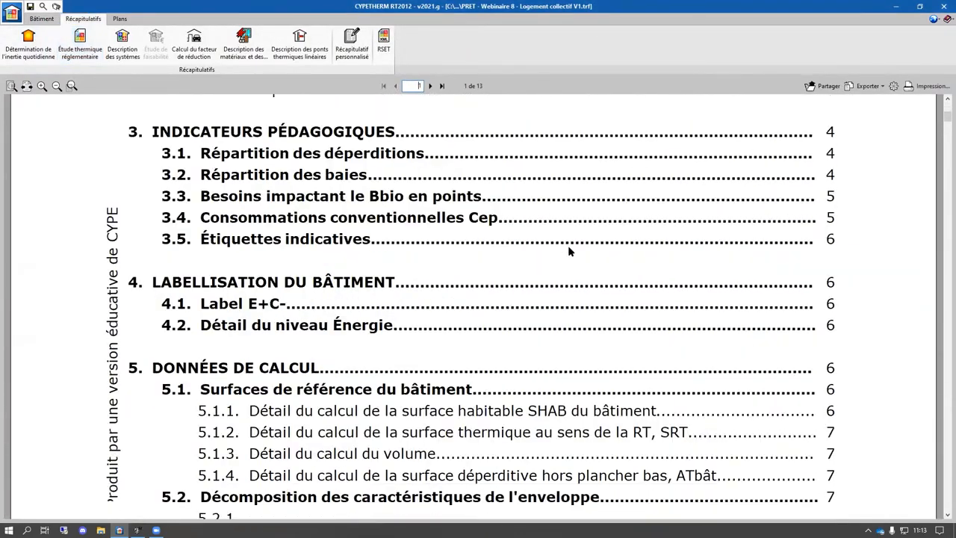
{"action": "scroll", "coordinate": [939, 135], "scroll_direction": "down", "scroll_amount": 7}
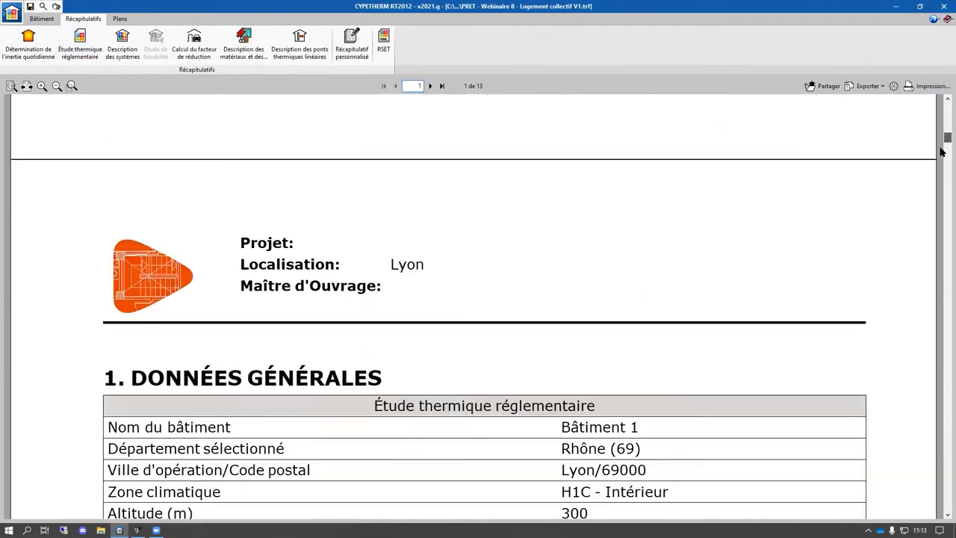
{"action": "scroll", "coordinate": [941, 173], "scroll_direction": "down", "scroll_amount": 10}
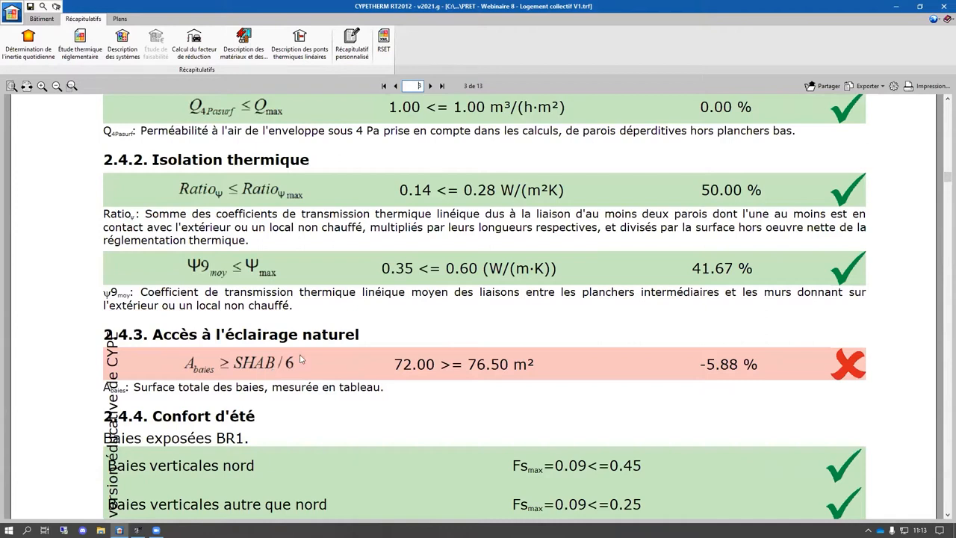
{"action": "scroll", "coordinate": [303, 360], "scroll_direction": "down", "scroll_amount": 1}
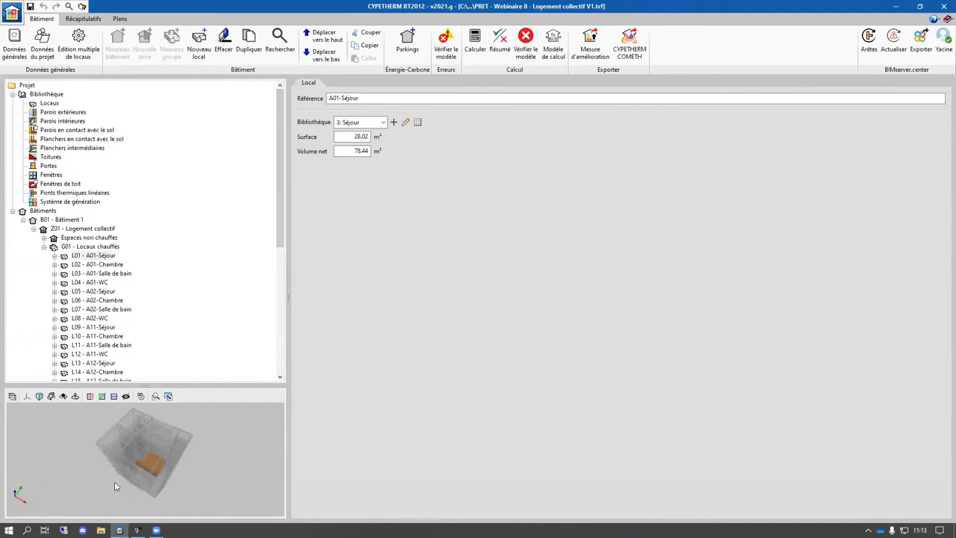
- Enlarge the 3D building view, and switch to Open BIM Model Checker to inspect the windows flagged in the Augmentation fenêtres incident
{"action": "left_click_drag", "start_coordinate": [149, 386], "coordinate": [148, 345]}
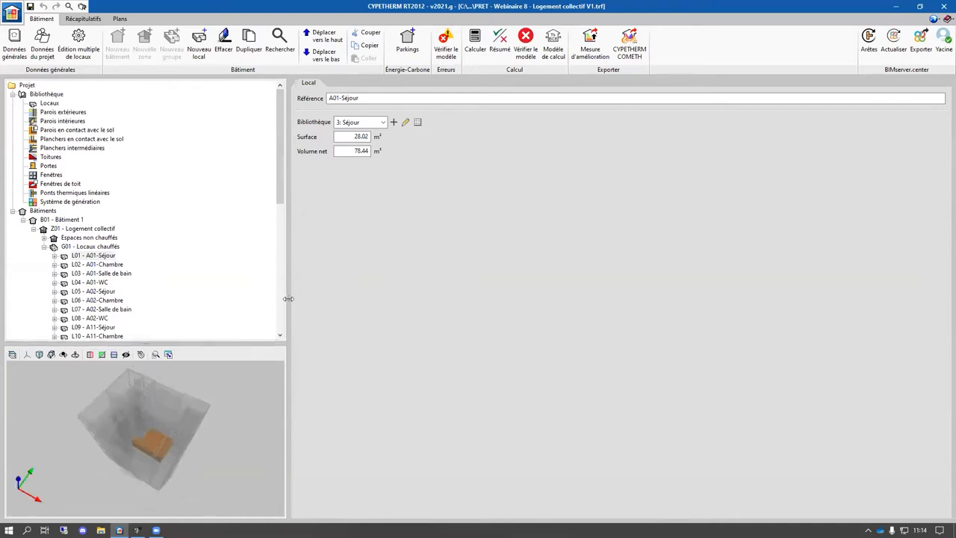
{"action": "left_click", "coordinate": [137, 531]}
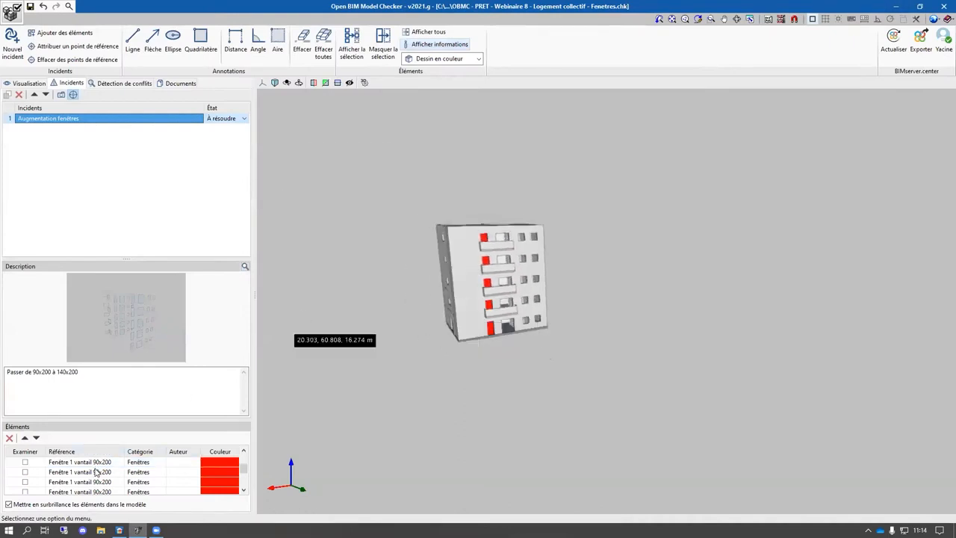
{"action": "scroll", "coordinate": [485, 321], "scroll_direction": "up", "scroll_amount": 3}
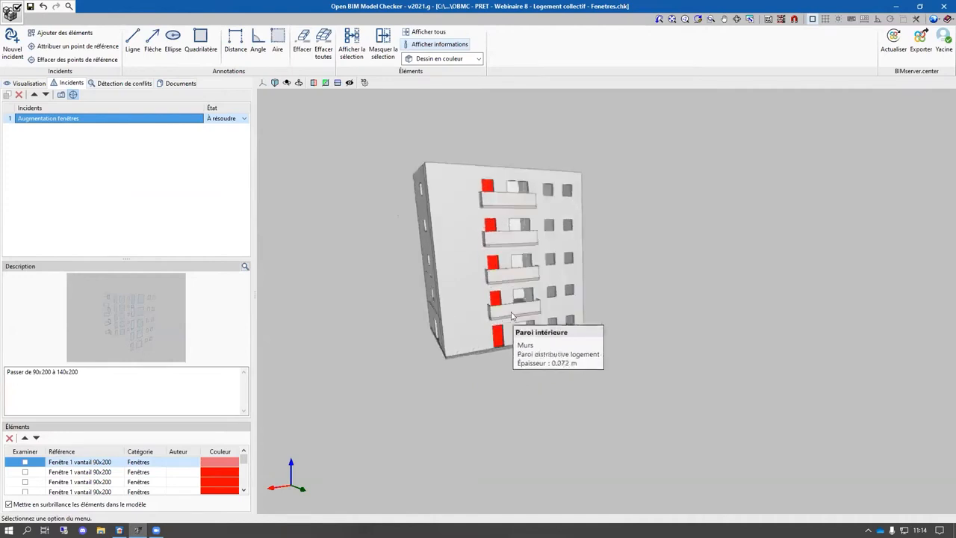
{"action": "middle_click_drag", "start_coordinate": [540, 314], "coordinate": [672, 325]}
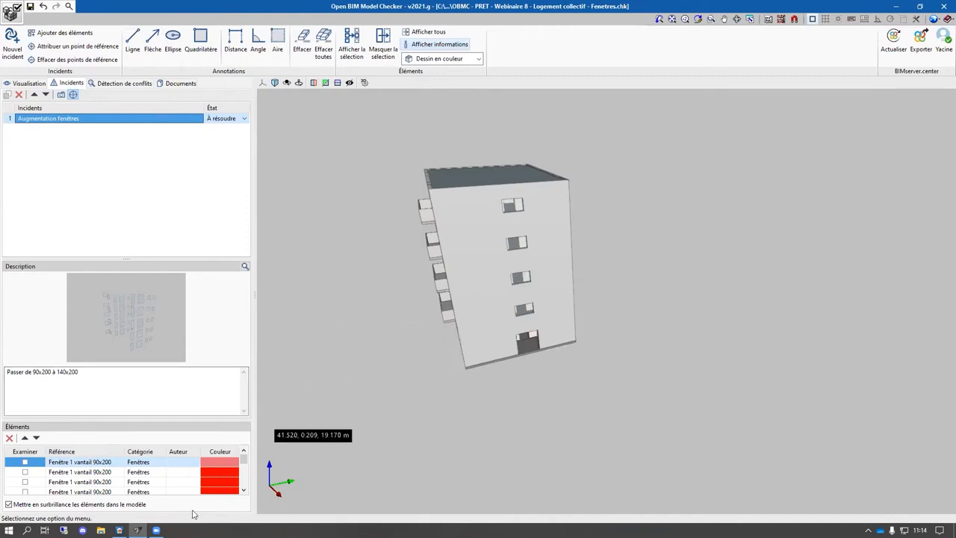
- Switch to the BIMserver.center project contents and view the files associated with the Incidents 1-6 SHAB contribution
{"action": "left_click", "coordinate": [119, 530]}
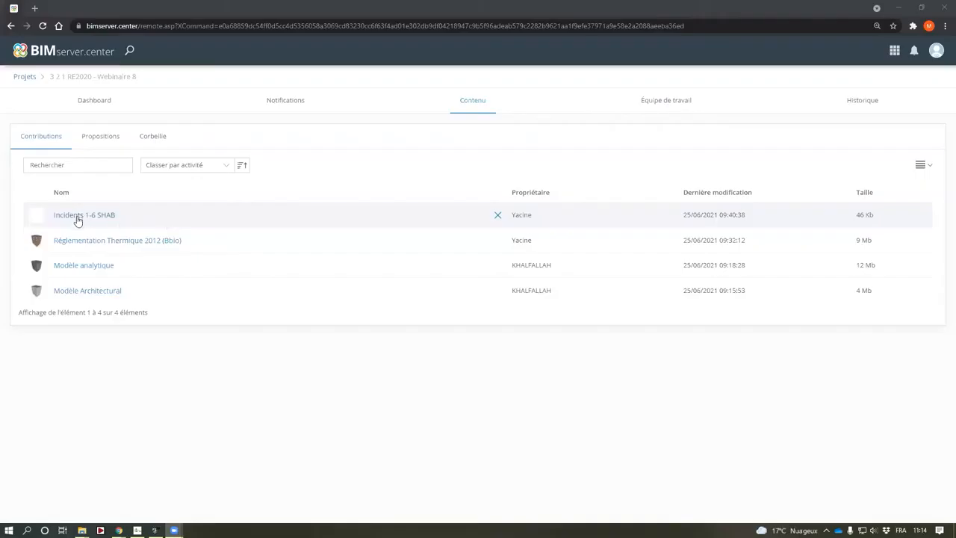
{"action": "left_click", "coordinate": [80, 216]}
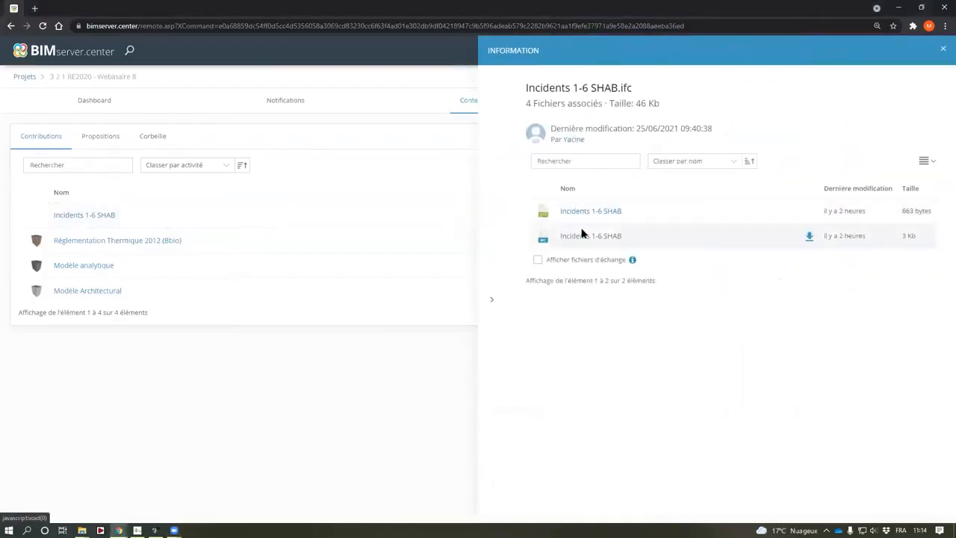
{"action": "left_click", "coordinate": [362, 390]}
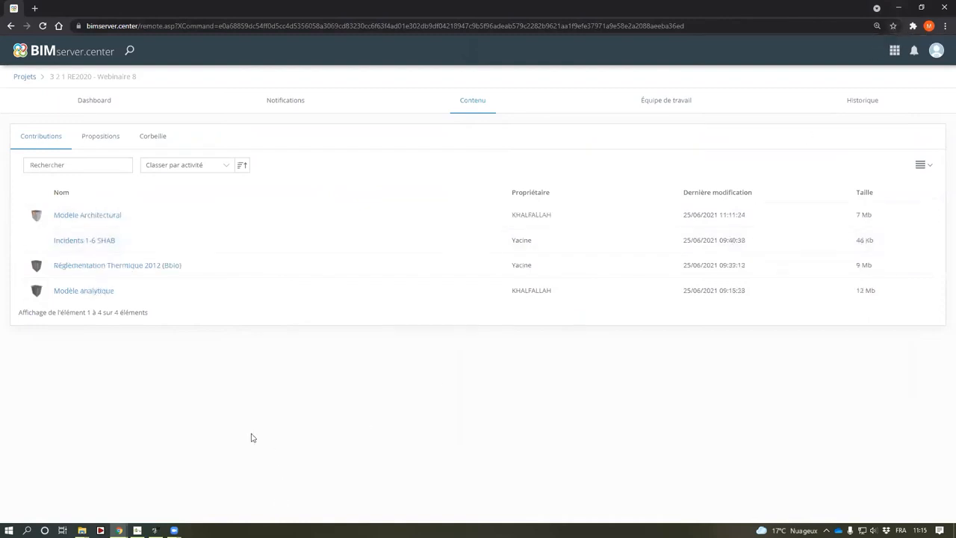
- Switch to ELODIE by CYPE and expand Consommations d'énergie to show its energy items
{"action": "left_click", "coordinate": [138, 531]}
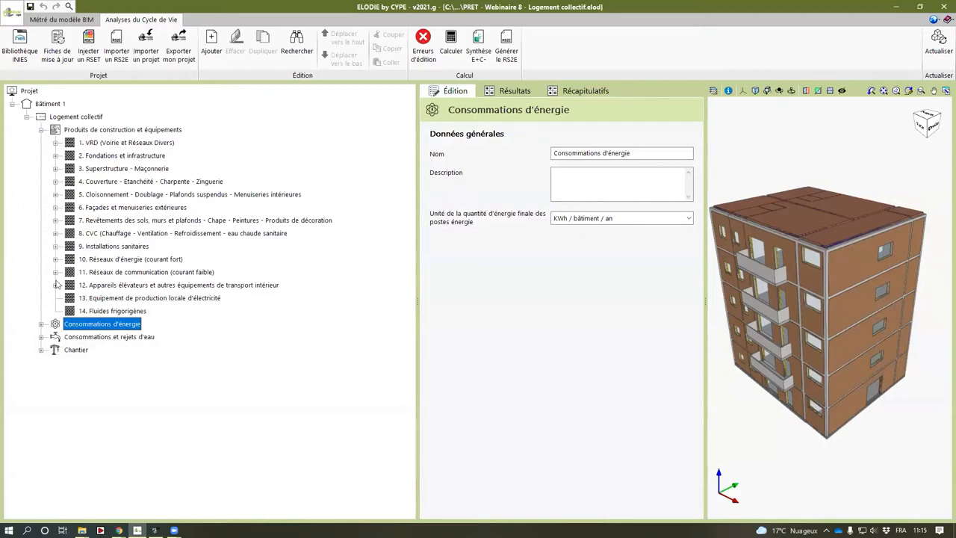
{"action": "left_click", "coordinate": [41, 324]}
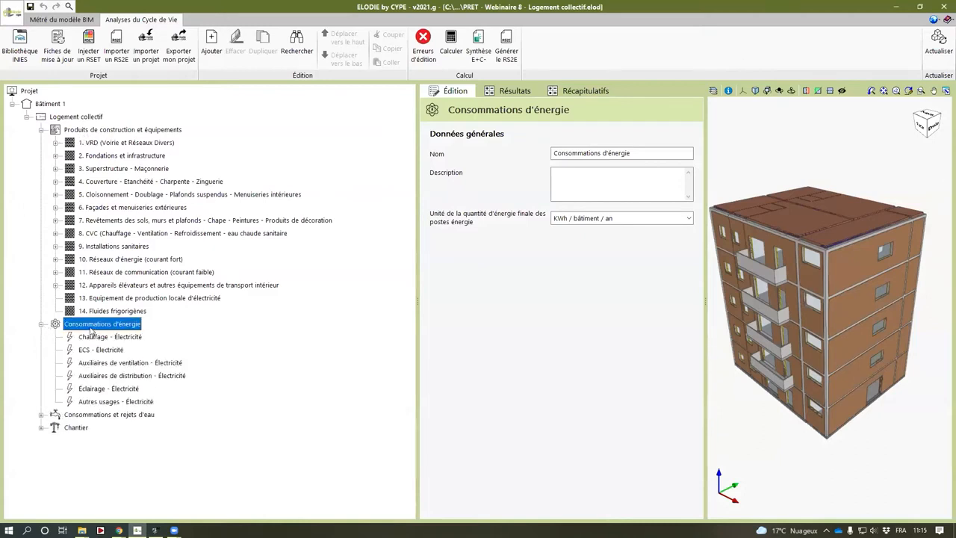
- Review the Chauffage - Électricité energy item, and collapse the Consommations d'énergie branch
{"action": "left_click", "coordinate": [90, 337]}
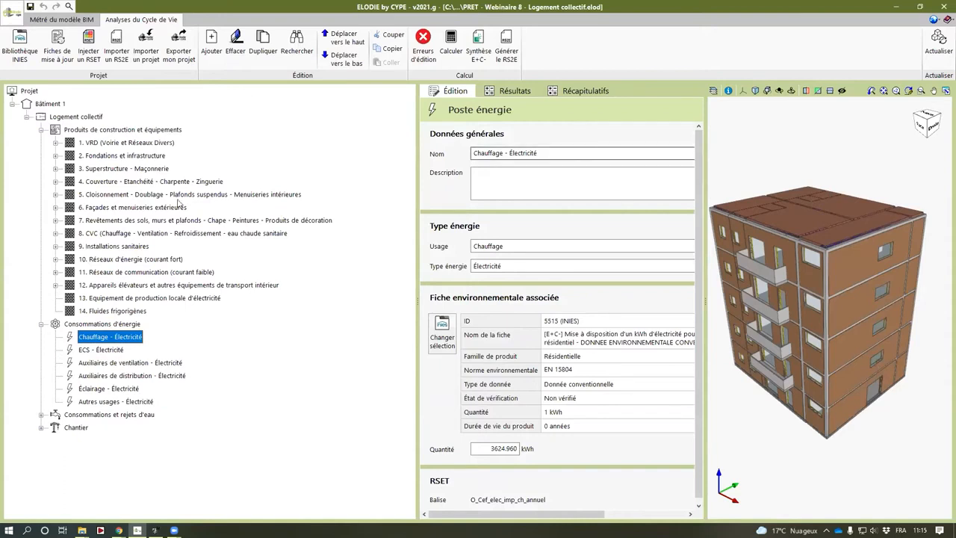
{"action": "left_click", "coordinate": [41, 324]}
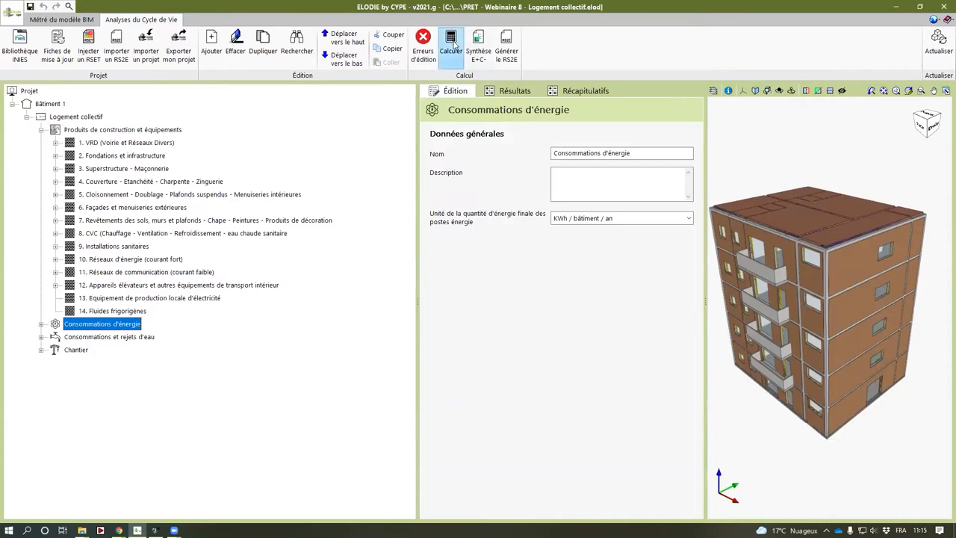
- Calculate the project and generate the Synthèse E+C- report to examine its Eges and Eges PCE gauges, and return to ELODIE by CYPE
{"action": "left_click", "coordinate": [451, 44]}
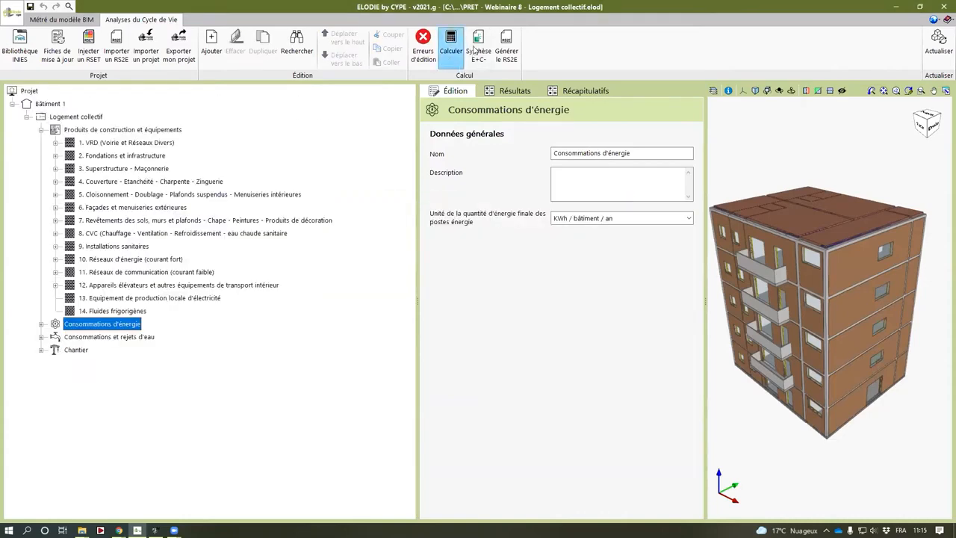
{"action": "left_click", "coordinate": [475, 50]}
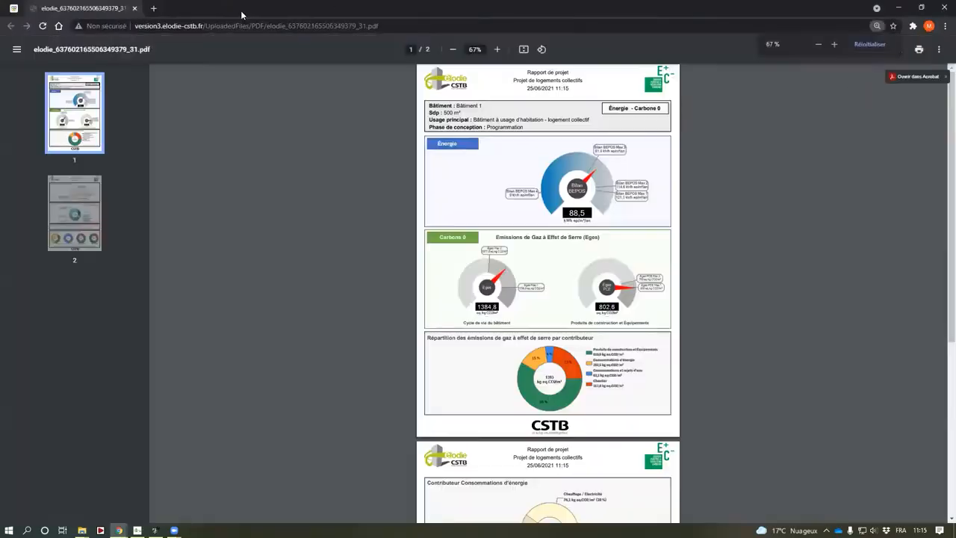
{"action": "scroll", "coordinate": [384, 244], "scroll_direction": "up", "scroll_amount": 5, "text": "ctrl"}
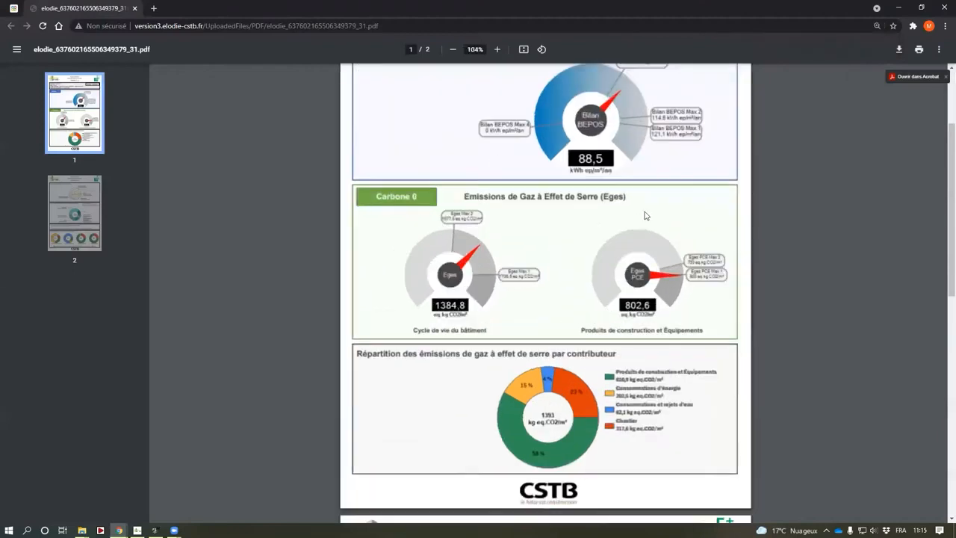
{"action": "scroll", "coordinate": [381, 295], "scroll_direction": "up", "scroll_amount": 1}
{"action": "scroll", "coordinate": [376, 296], "scroll_direction": "down", "scroll_amount": 1}
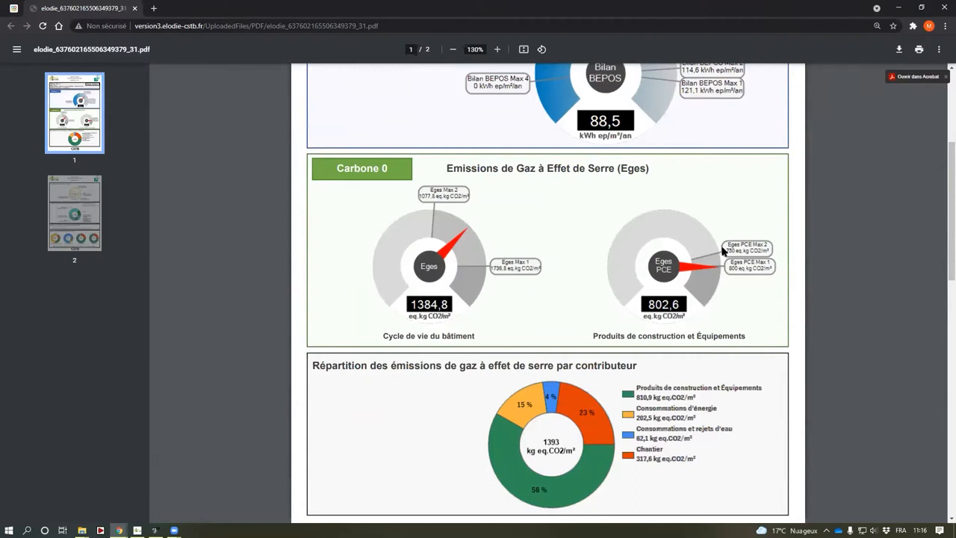
{"action": "left_click", "coordinate": [898, 10]}
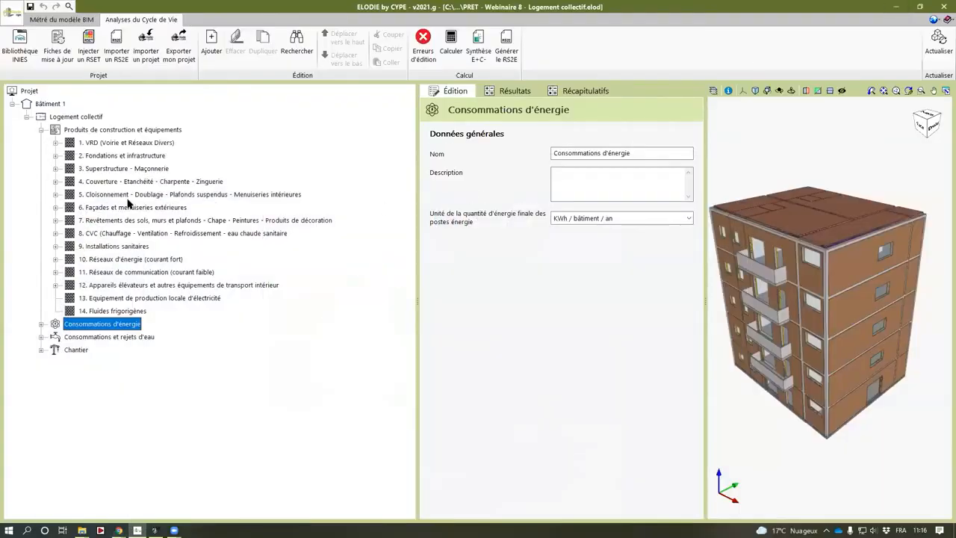
- Replace the INIES sheet of the Placomarine BA 13 et GR 32 100 mm lining in lot 5.2 with the cotton-fibre insulation GEOPANNEL PASSIV 80 mm
{"action": "left_click", "coordinate": [55, 194]}
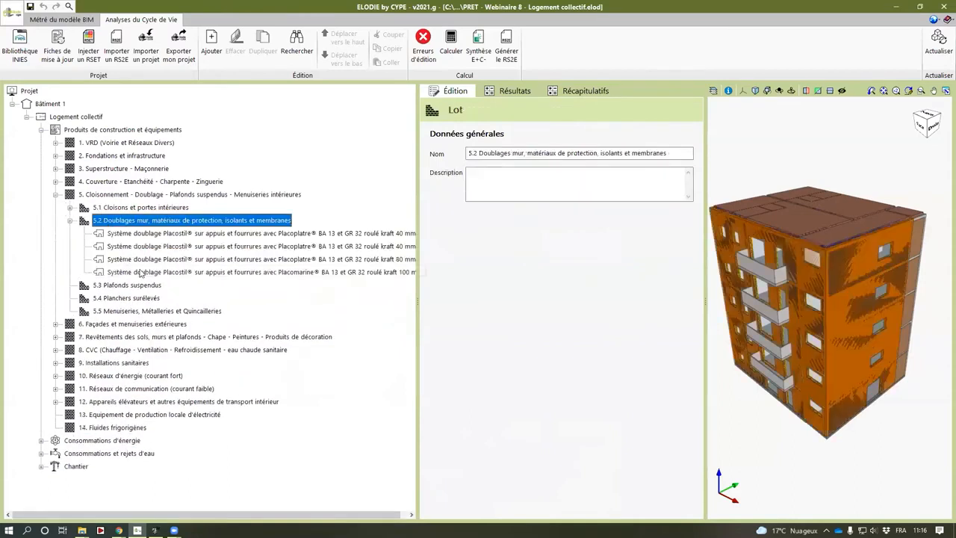
{"action": "left_click", "coordinate": [140, 271]}
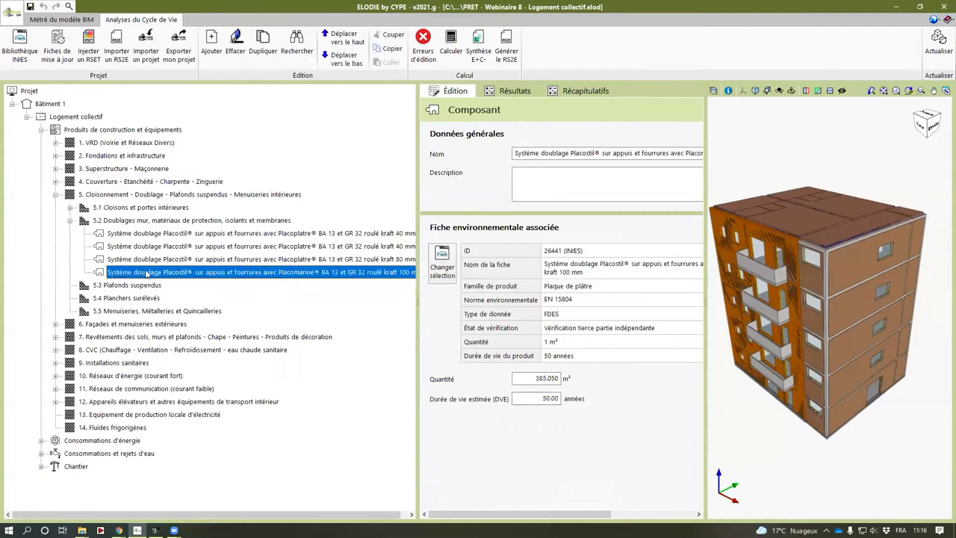
{"action": "left_click_drag", "start_coordinate": [418, 276], "coordinate": [325, 276]}
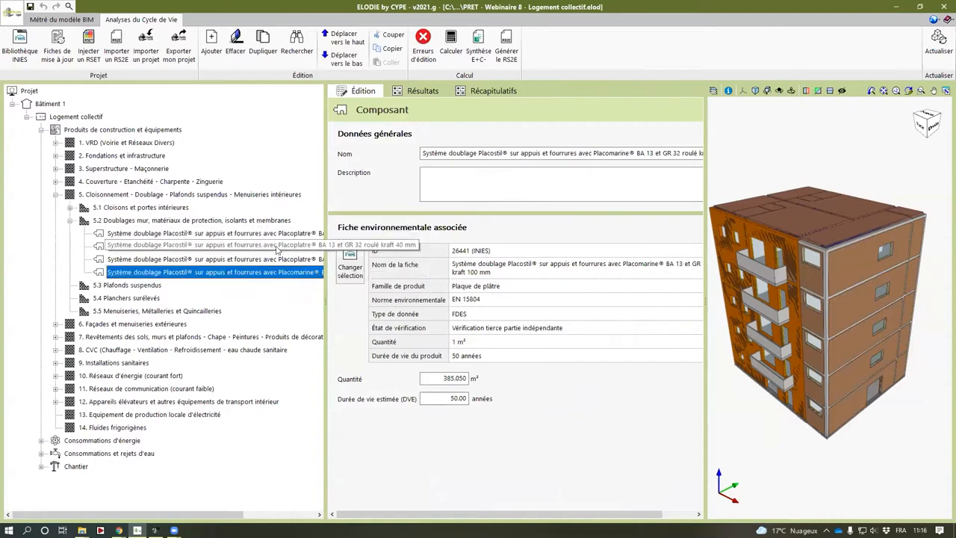
{"action": "left_click", "coordinate": [345, 277]}
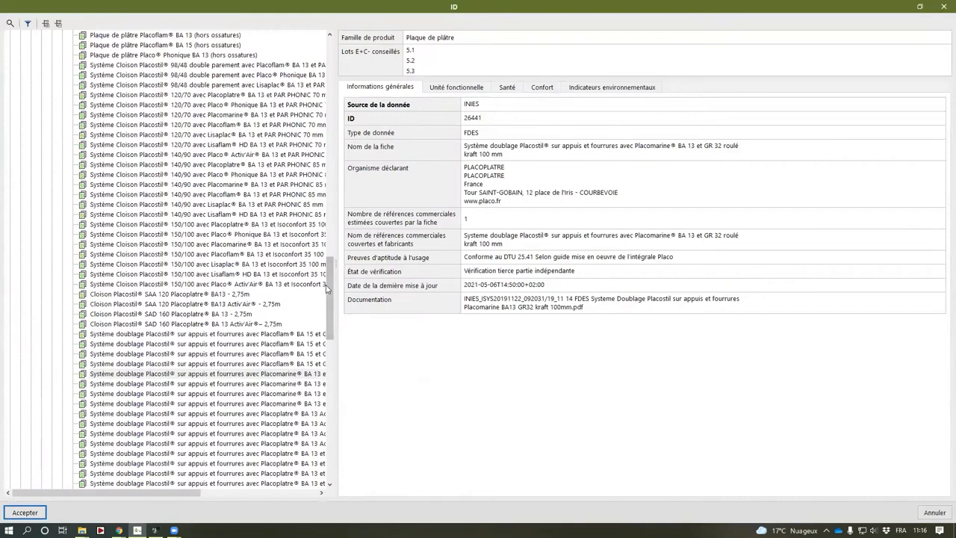
{"action": "left_click_drag", "start_coordinate": [329, 291], "coordinate": [331, 44]}
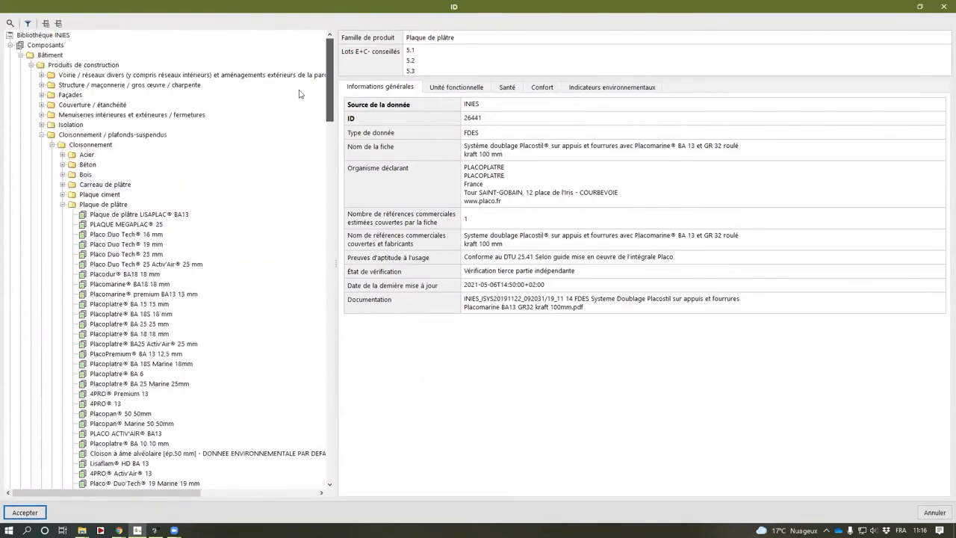
{"action": "left_click", "coordinate": [41, 125]}
{"action": "left_click", "coordinate": [52, 174]}
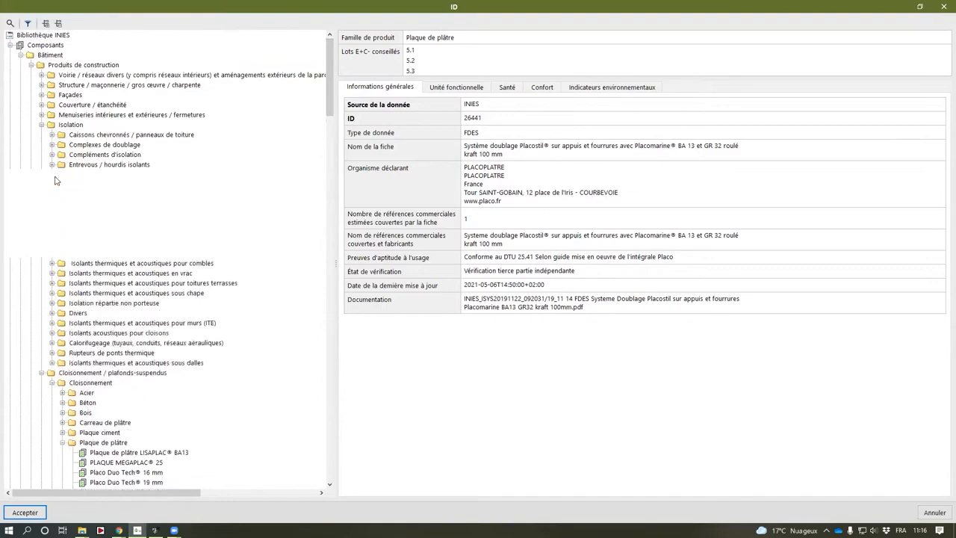
{"action": "left_click", "coordinate": [62, 185]}
{"action": "left_click", "coordinate": [97, 184]}
{"action": "left_click", "coordinate": [127, 234]}
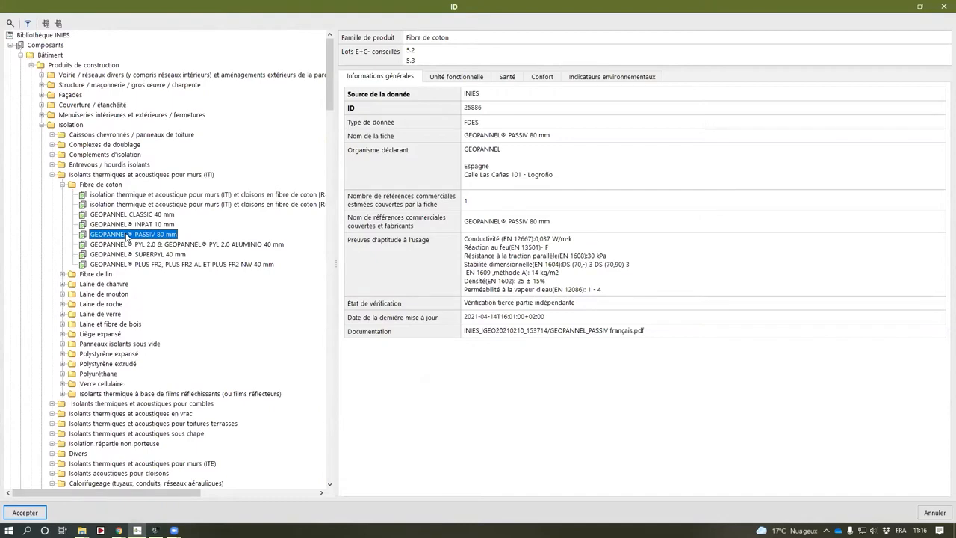
{"action": "left_click", "coordinate": [41, 514]}
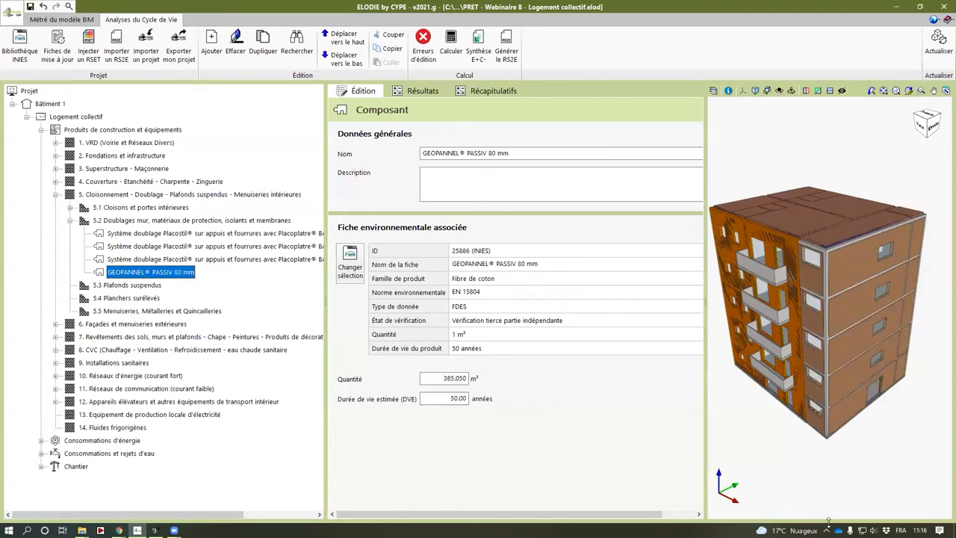
- Inspect the walls using GEOPANNEL PASSIV 80 mm in the 3D model, and consult the Unité fonctionnelle data of its INIES sheet
{"action": "middle_click_drag", "start_coordinate": [807, 455], "coordinate": [906, 441]}
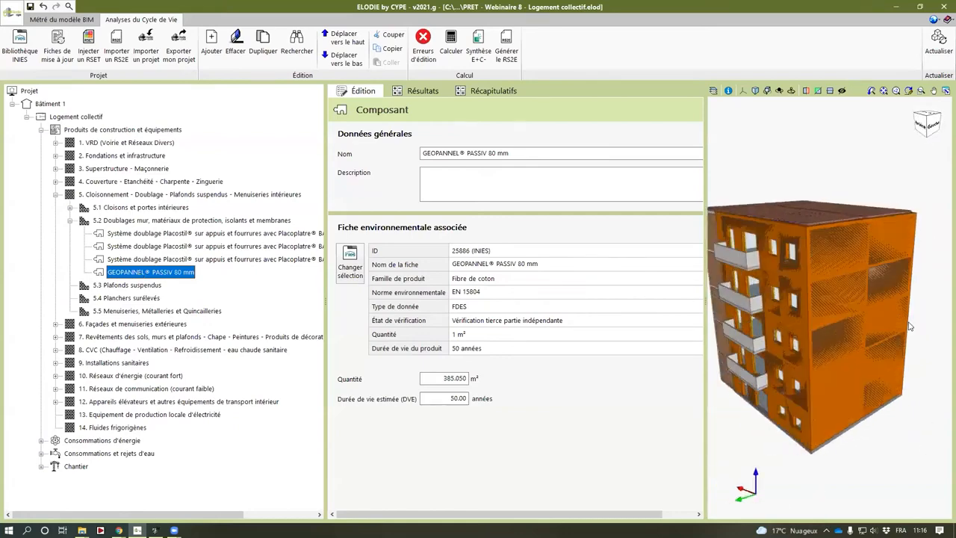
{"action": "scroll", "coordinate": [892, 358], "scroll_direction": "down", "scroll_amount": 2}
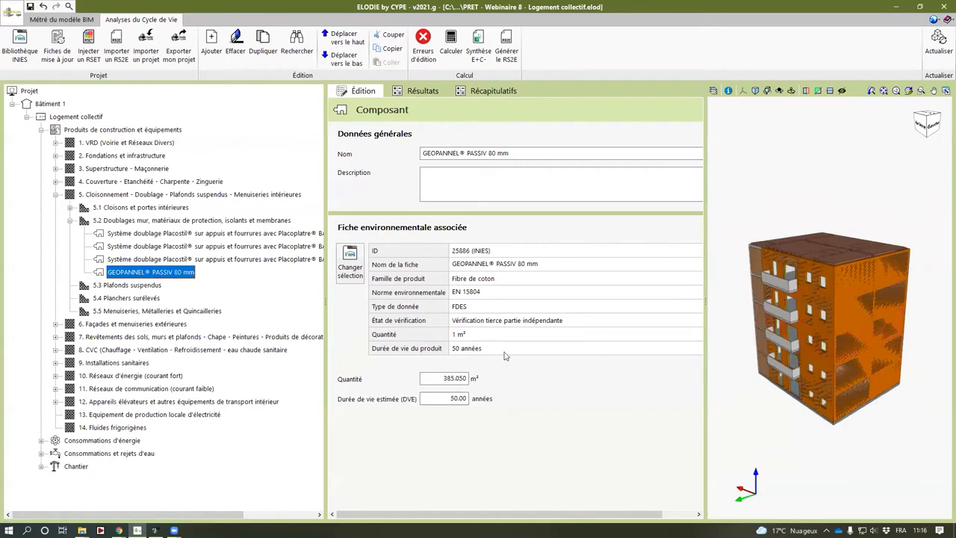
{"action": "left_click", "coordinate": [351, 258]}
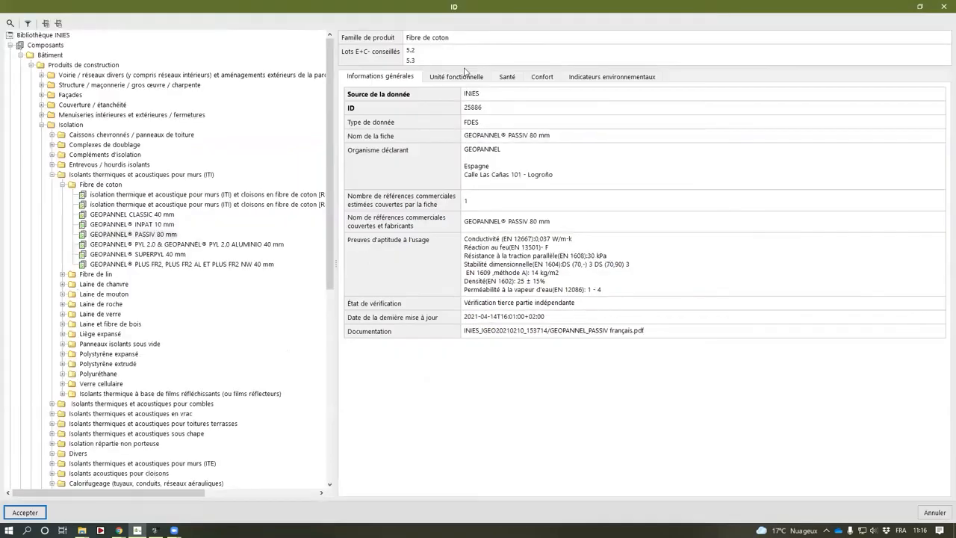
{"action": "left_click", "coordinate": [462, 75]}
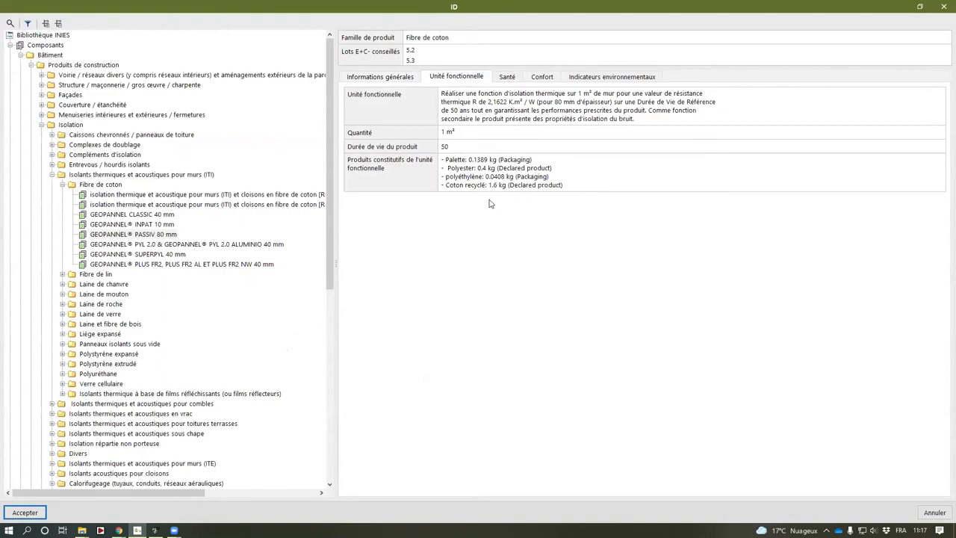
{"action": "left_click", "coordinate": [944, 7]}
- Add a new component to lot 5.2 Doublages mur, matériaux de protection, isolants et membranes
{"action": "left_click", "coordinate": [110, 221]}
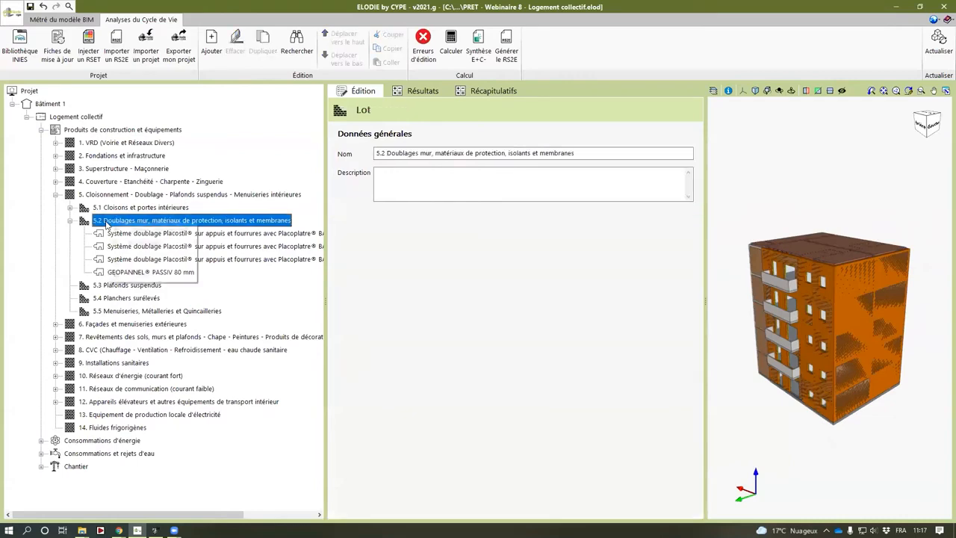
{"action": "right_click", "coordinate": [109, 222]}
{"action": "left_click", "coordinate": [128, 229]}
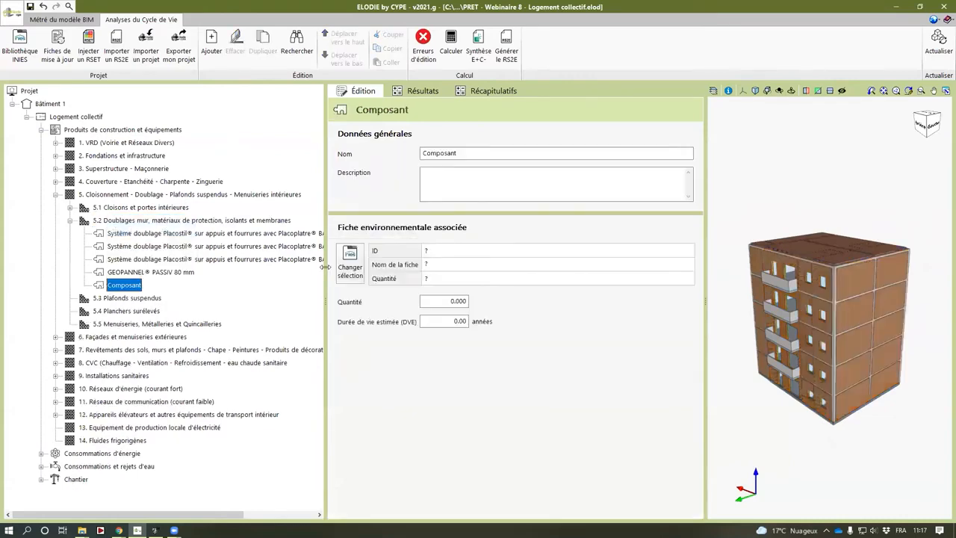
- Assign the INIES sheet Plaque de plâtre KH BA 13, from the Cloisonnement > Plaque de plâtre family, to the new component
{"action": "left_click", "coordinate": [348, 262]}
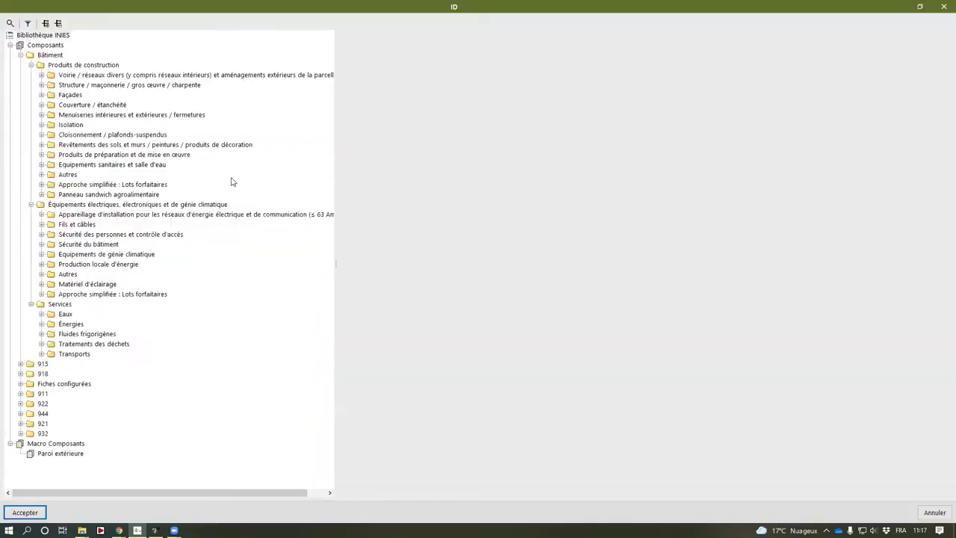
{"action": "left_click", "coordinate": [80, 134]}
{"action": "left_click", "coordinate": [79, 155]}
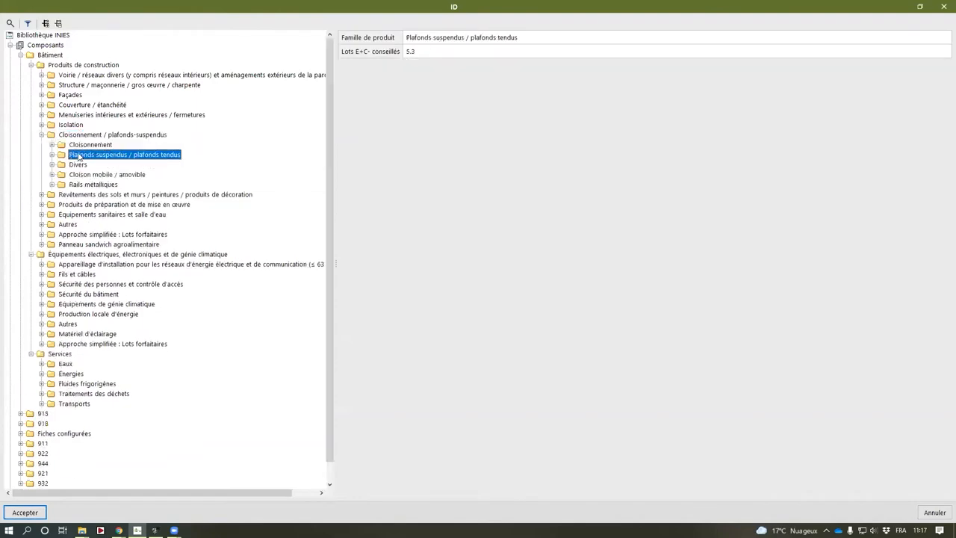
{"action": "left_click", "coordinate": [81, 144]}
{"action": "left_click", "coordinate": [103, 214]}
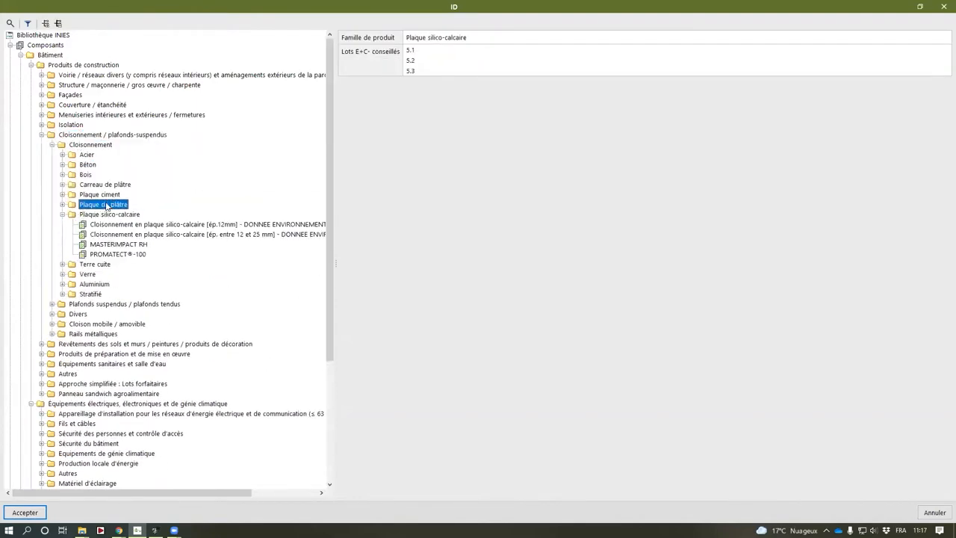
{"action": "left_click", "coordinate": [102, 204]}
{"action": "scroll", "coordinate": [149, 399], "scroll_direction": "down", "scroll_amount": 6}
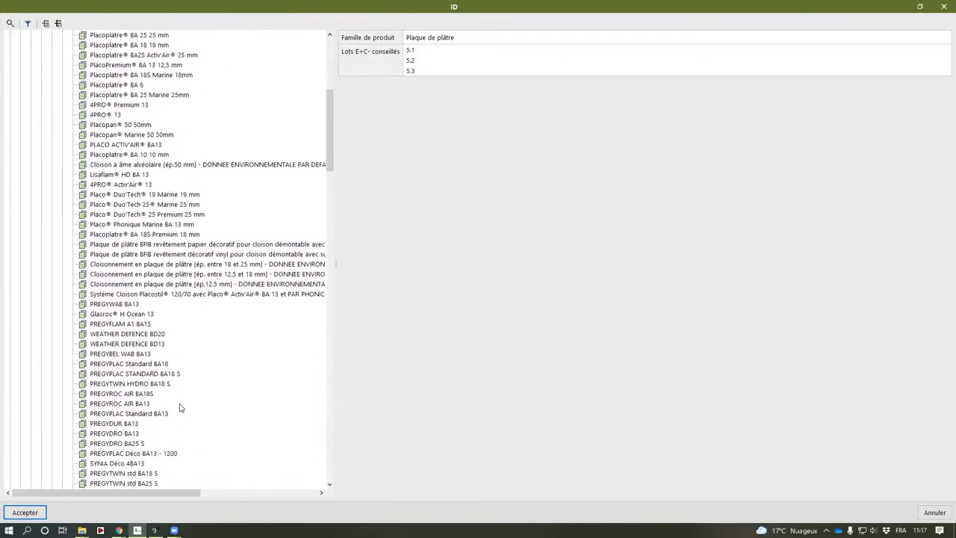
{"action": "left_click_drag", "start_coordinate": [333, 152], "coordinate": [324, 233]}
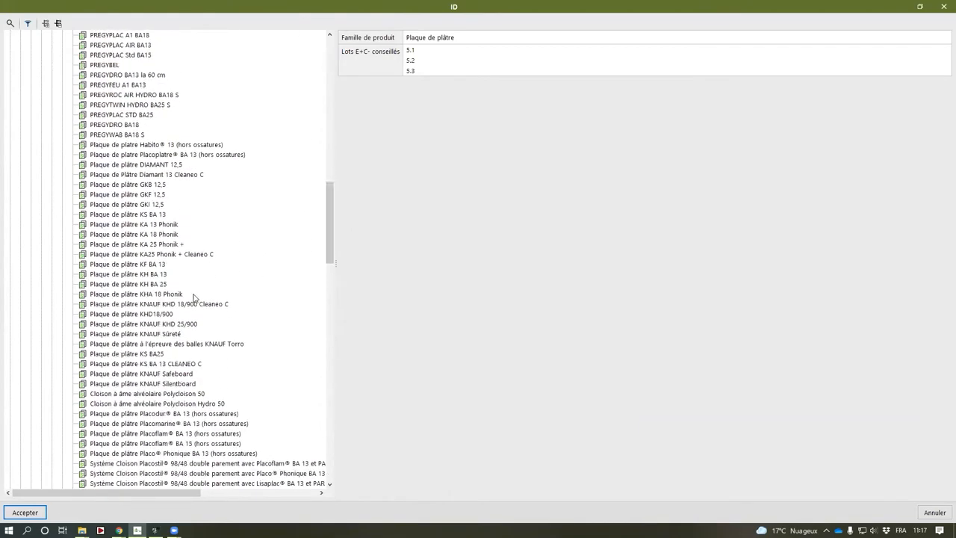
{"action": "left_click", "coordinate": [154, 275]}
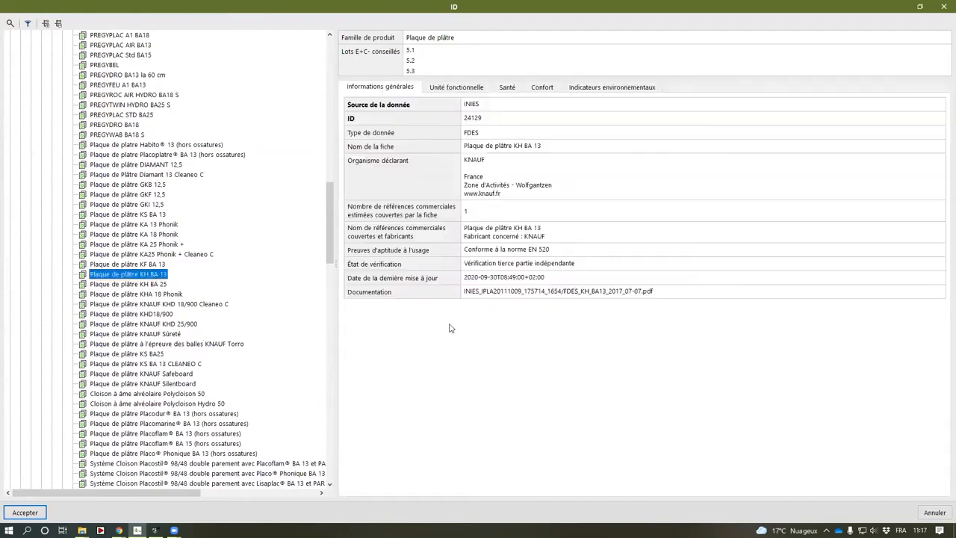
{"action": "left_click", "coordinate": [24, 512]}
- Set the Plaque de plâtre KH BA 13 quantity to 385.050 m², copied from the GEOPANNEL PASSIV 80 mm component
{"action": "left_click", "coordinate": [438, 376]}
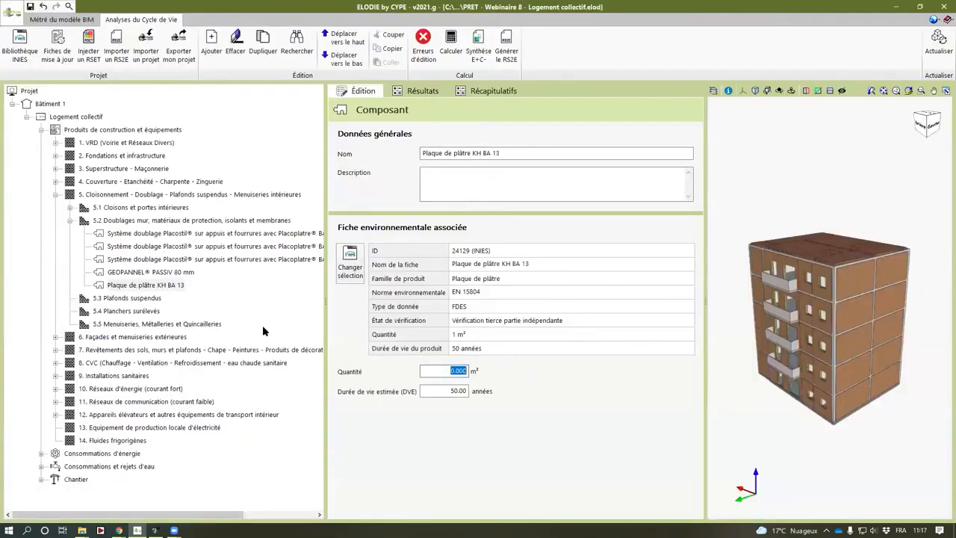
{"action": "left_click", "coordinate": [172, 272]}
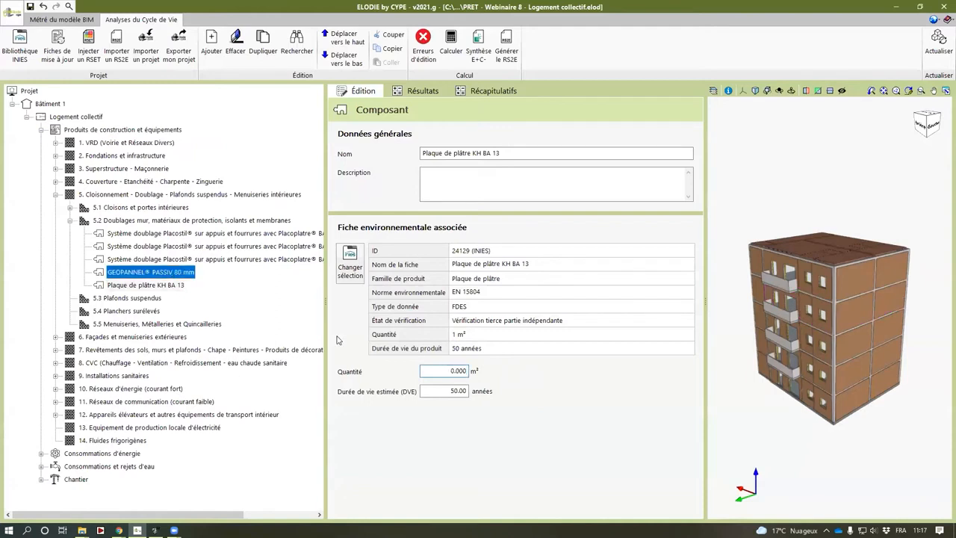
{"action": "left_click", "coordinate": [447, 374]}
{"action": "key", "text": "ctrl+c"}
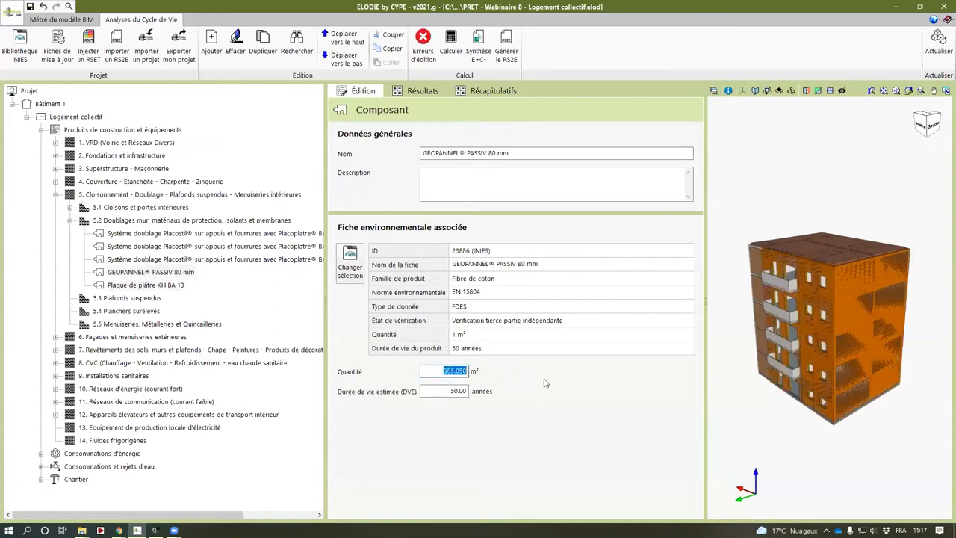
{"action": "left_click", "coordinate": [145, 285]}
{"action": "left_click", "coordinate": [445, 371]}
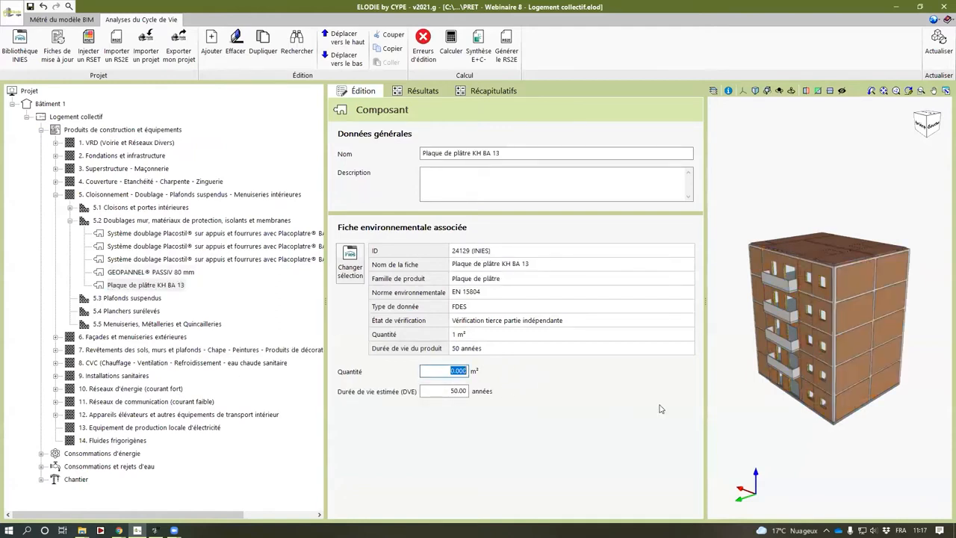
{"action": "key", "text": "ctrl+v"}
{"action": "key", "text": "Tab"}
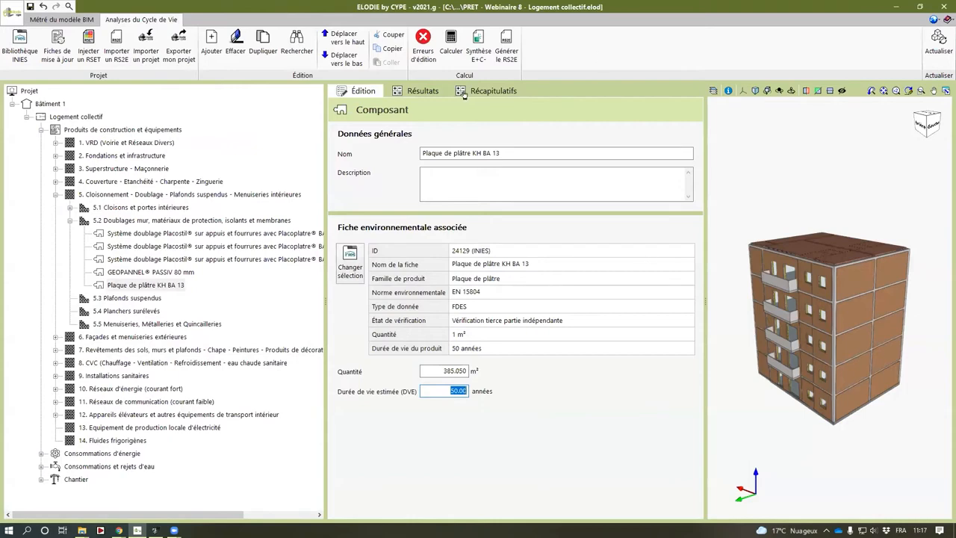
- Recalculate the project with the modified lot 5.2 components and generate a new Synthèse E+C- report to examine the greenhouse gas emissions
{"action": "left_click", "coordinate": [452, 44]}
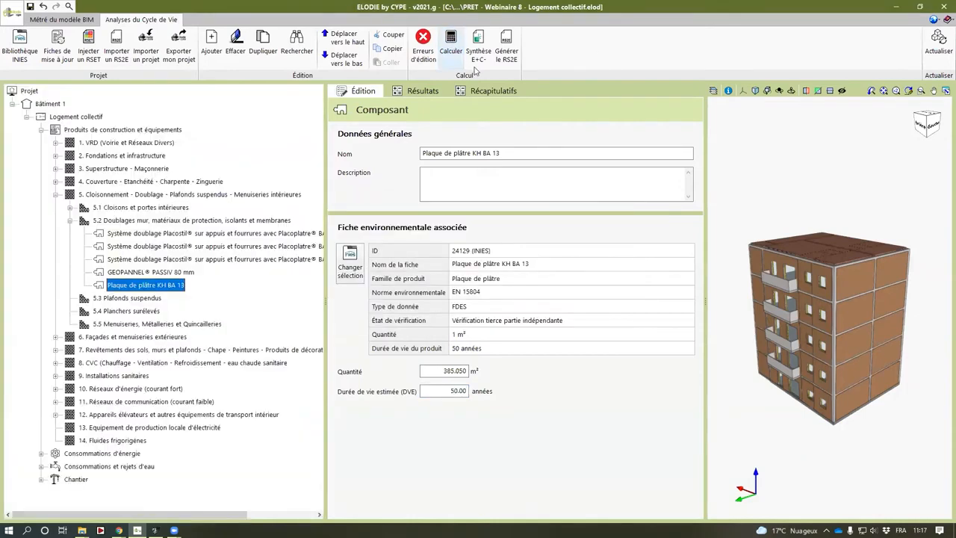
{"action": "left_click", "coordinate": [476, 42]}
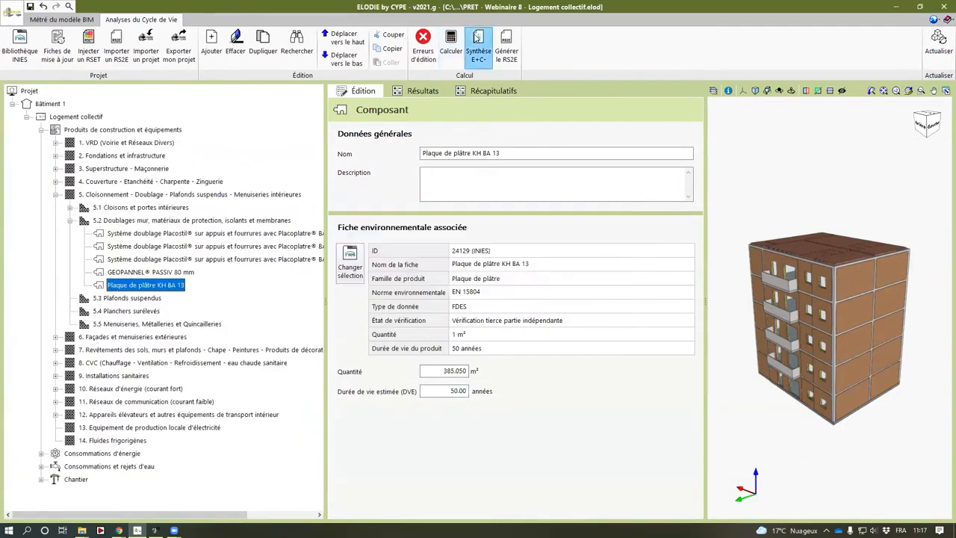
{"action": "scroll", "coordinate": [656, 312], "scroll_direction": "up", "scroll_amount": 5, "text": "ctrl"}
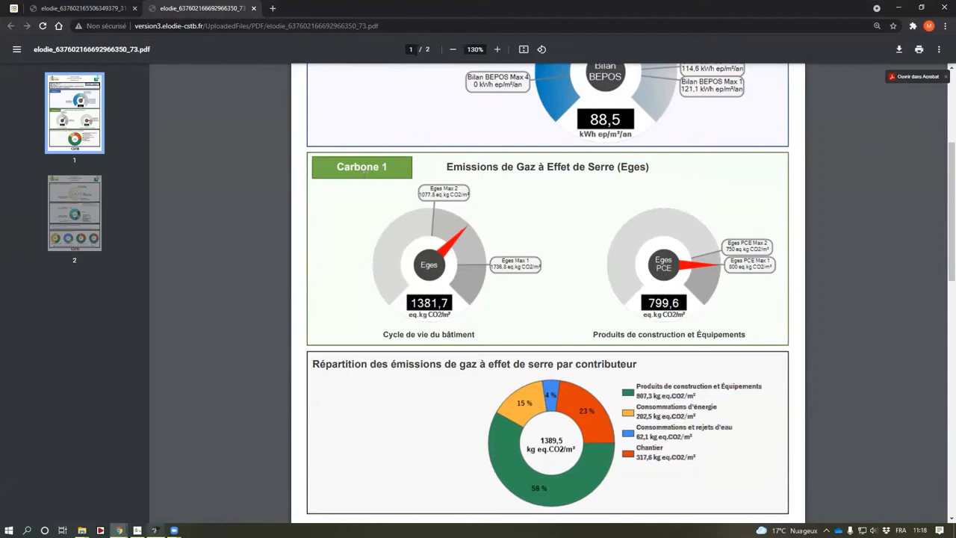
- Switch to Open BIM Model Checker, save the open job and create a new one with the file name Webinaire 8
{"action": "left_click", "coordinate": [155, 530]}
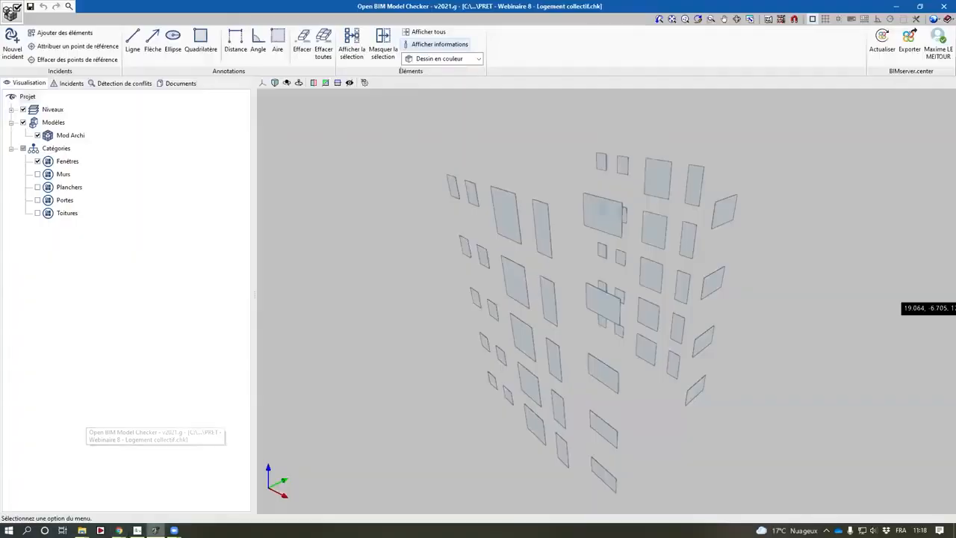
{"action": "left_click", "coordinate": [10, 12]}
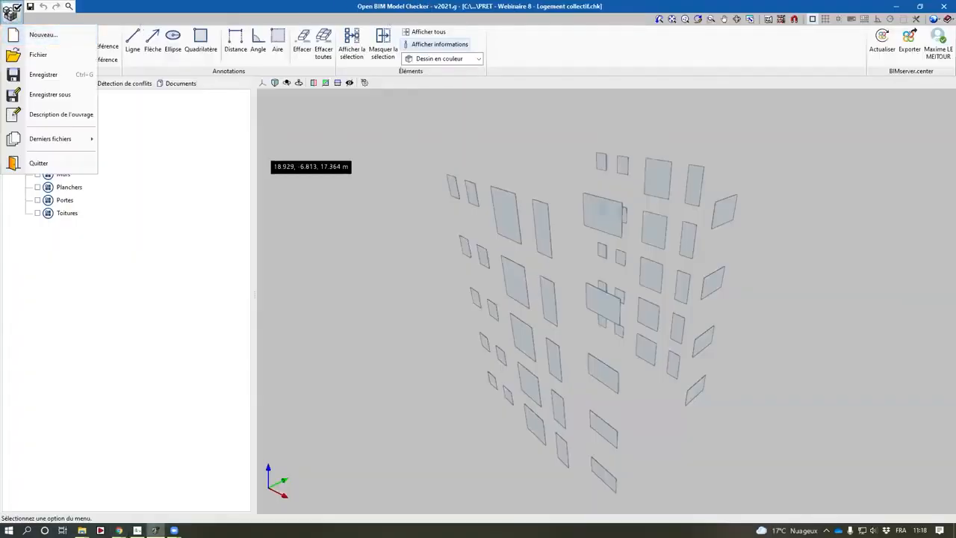
{"action": "left_click", "coordinate": [52, 38]}
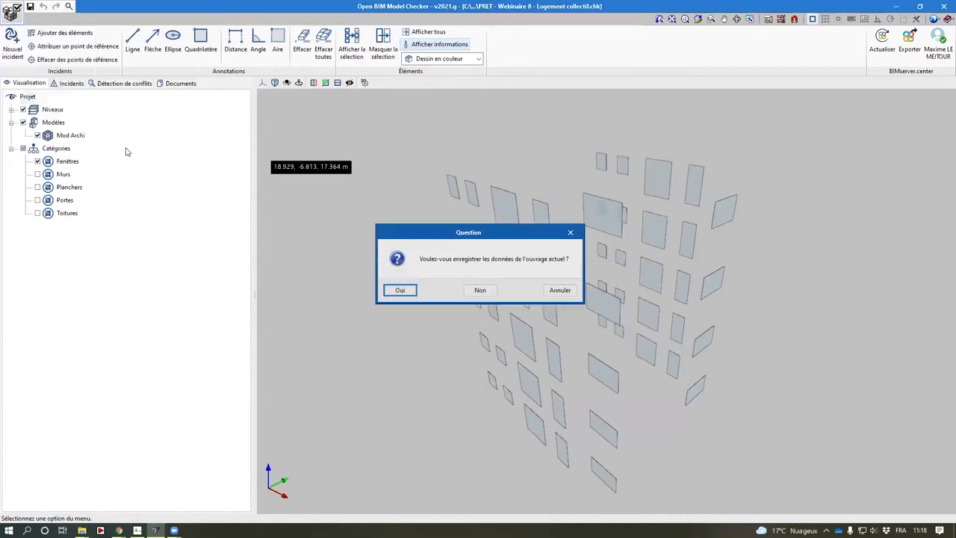
{"action": "left_click", "coordinate": [406, 292]}
{"action": "type", "text": "Inc"}
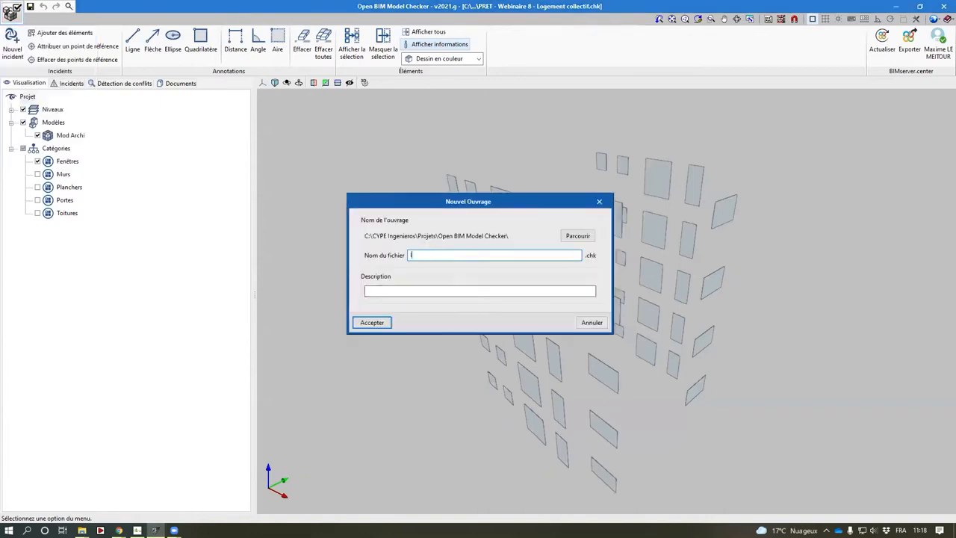
{"action": "key", "text": "BackSpace"}
{"action": "key", "text": "BackSpace"}
{"action": "key", "text": "BackSpace"}
{"action": "type", "text": "W"}
{"action": "key", "text": "Return"}
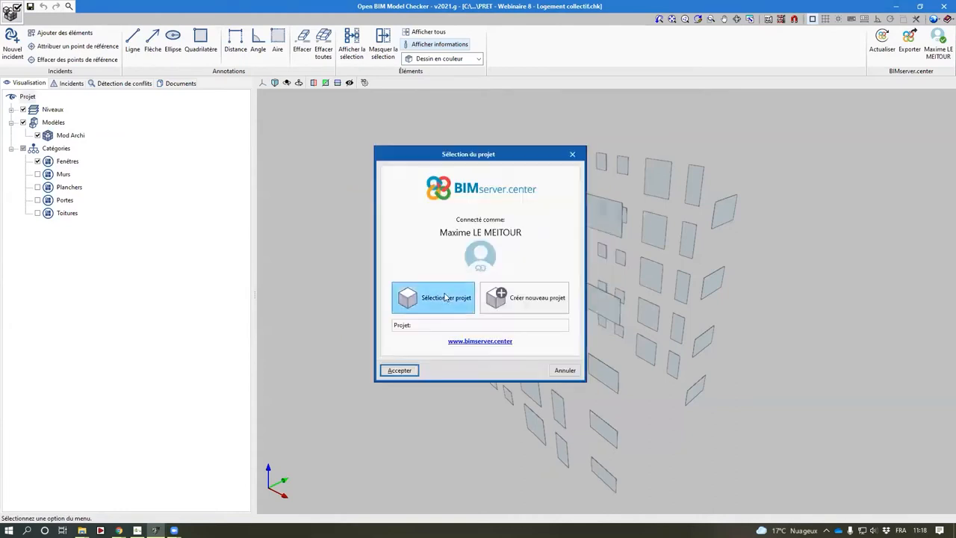
- Link the job to the BIMserver.center project 3 2 1 RE2020 - Webinaire 8 and import only the IFC Builder Modèle Architectural
{"action": "left_click", "coordinate": [443, 298]}
{"action": "double_click", "coordinate": [423, 204]}
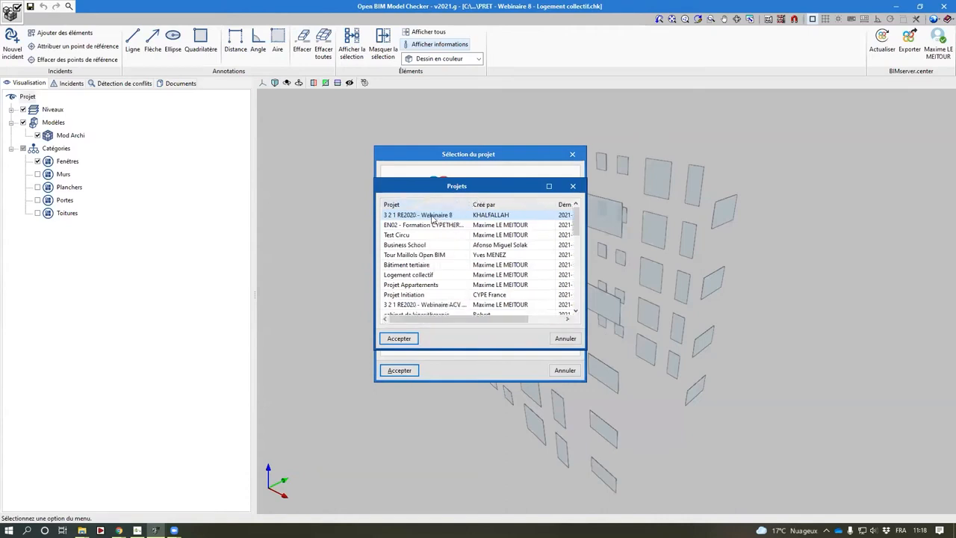
{"action": "double_click", "coordinate": [437, 215]}
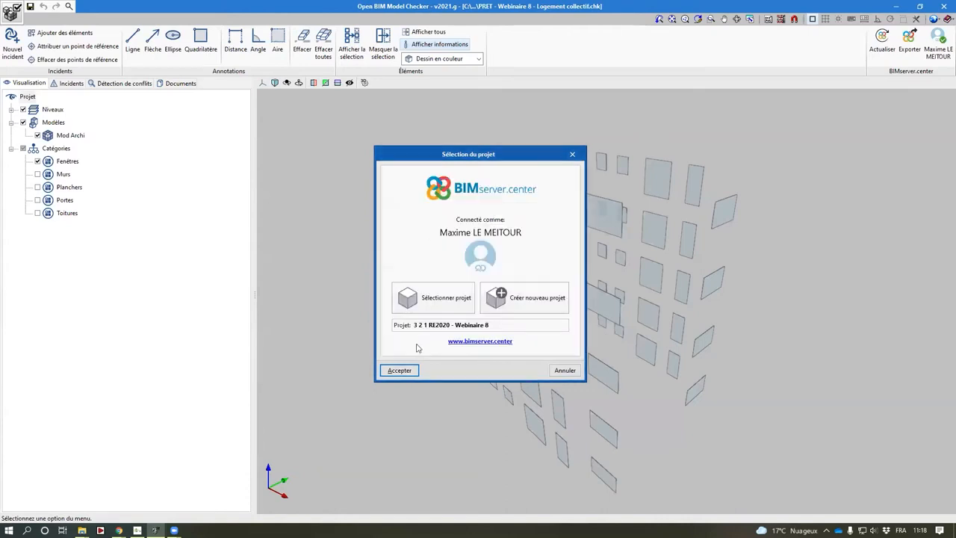
{"action": "left_click", "coordinate": [401, 371]}
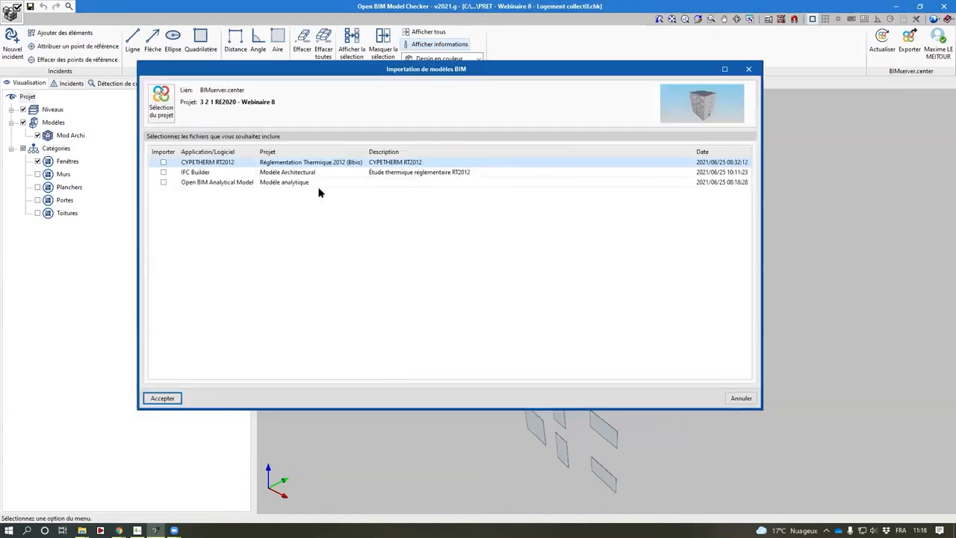
{"action": "left_click", "coordinate": [169, 171]}
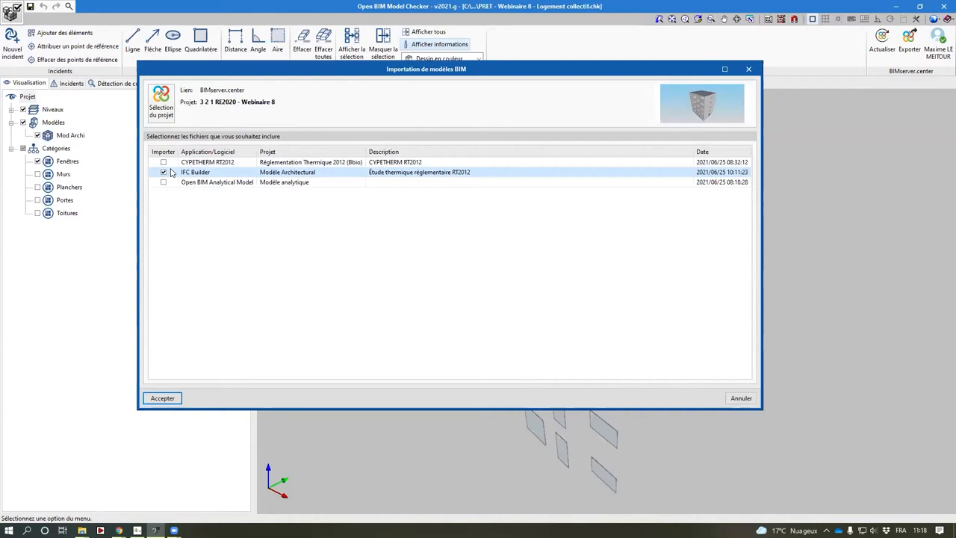
{"action": "left_click", "coordinate": [181, 400]}
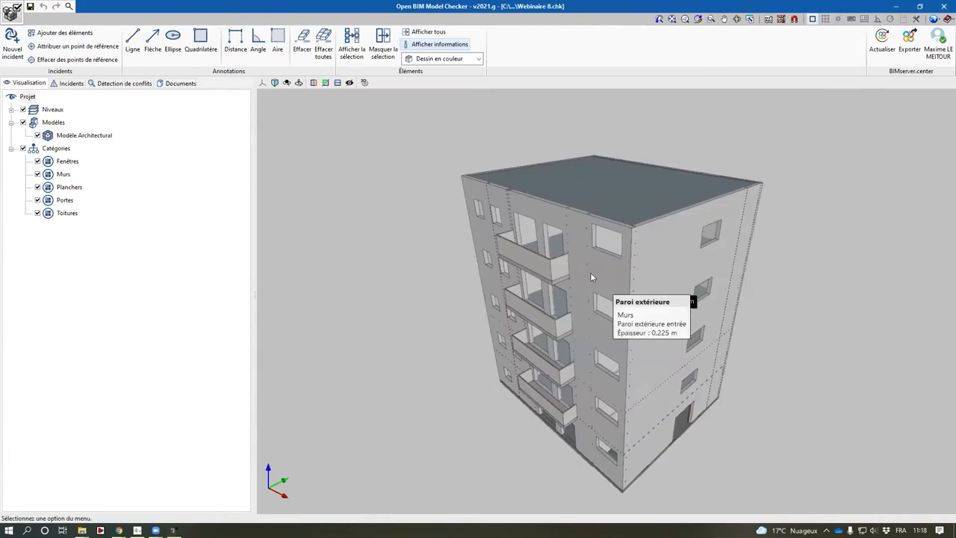
- Create an incident titled Changement d'isolant covering the balcony facade's exterior housing walls on the upper four levels and the slab beneath them
{"action": "left_click", "coordinate": [91, 312]}
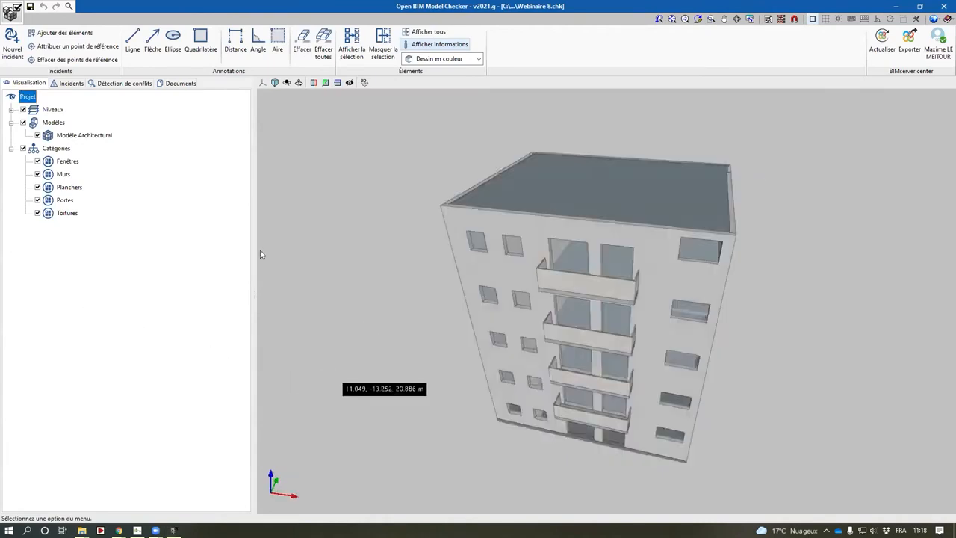
{"action": "left_click", "coordinate": [14, 52]}
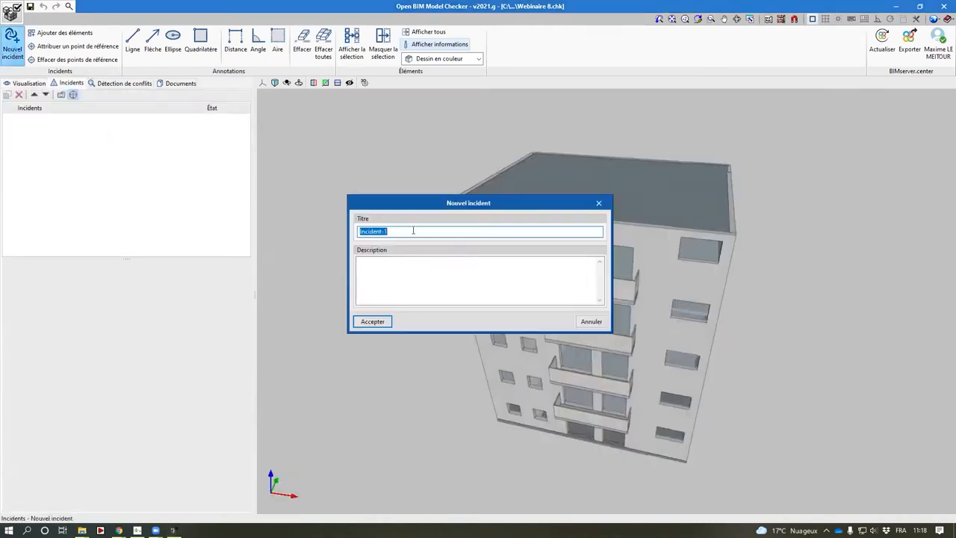
{"action": "type", "text": "Changement d'isolant"}
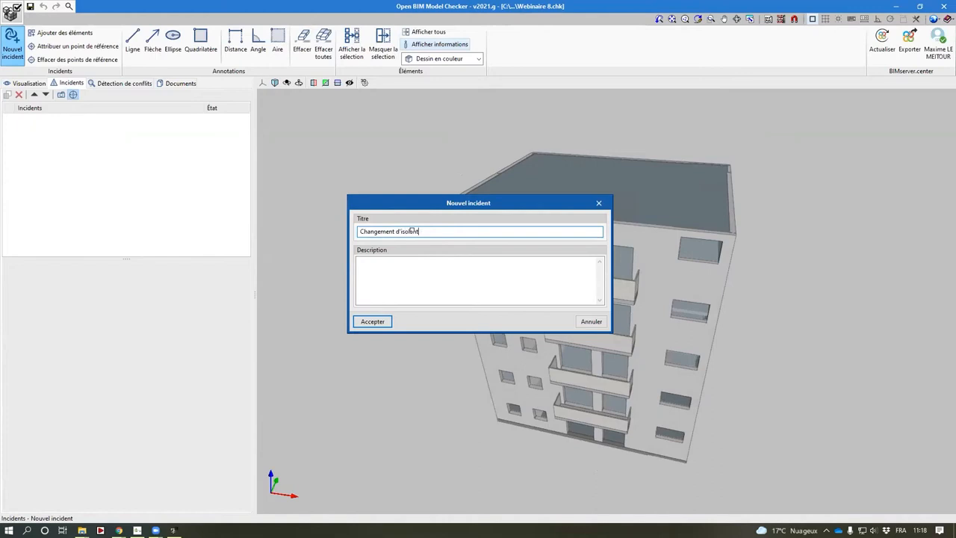
{"action": "key", "text": "Return"}
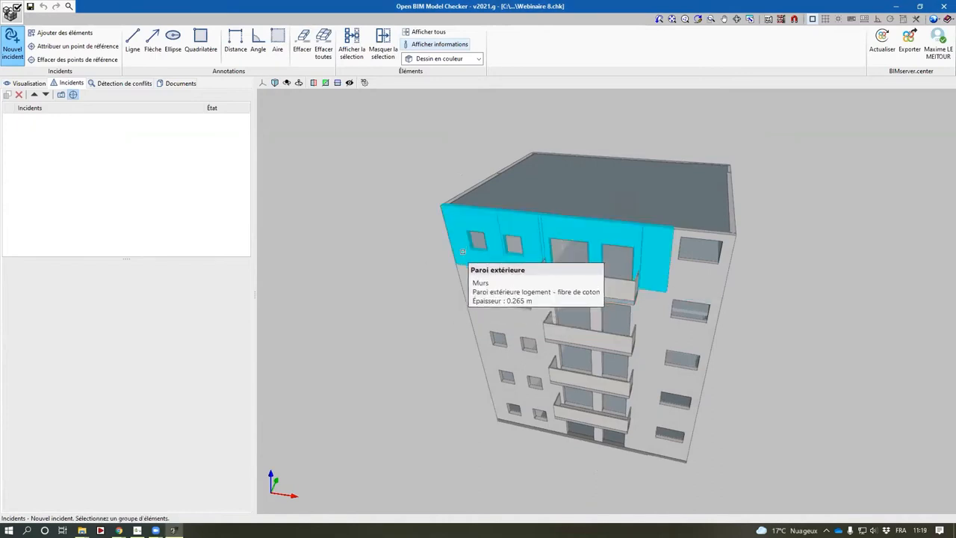
{"action": "left_click", "coordinate": [463, 252]}
{"action": "left_click", "coordinate": [461, 300]}
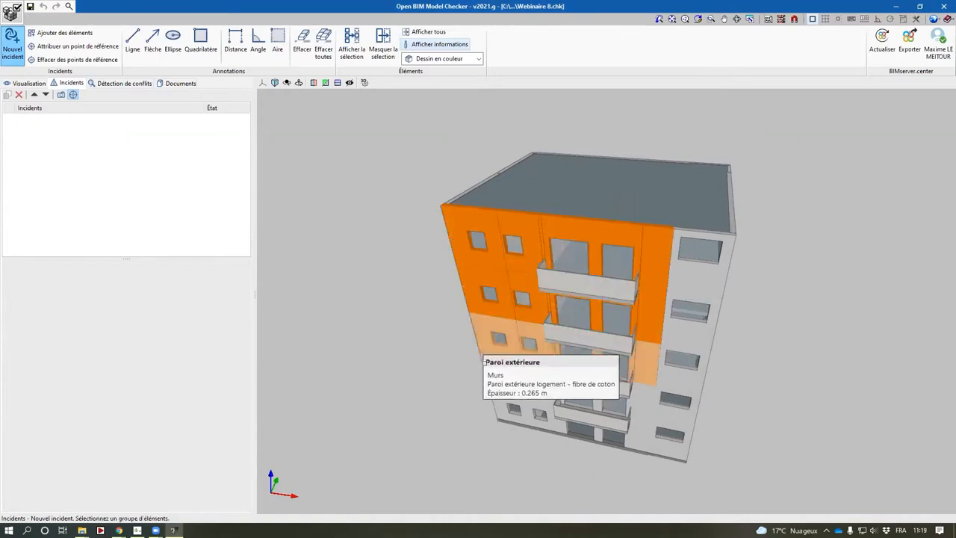
{"action": "left_click", "coordinate": [486, 380]}
{"action": "left_click", "coordinate": [500, 425]}
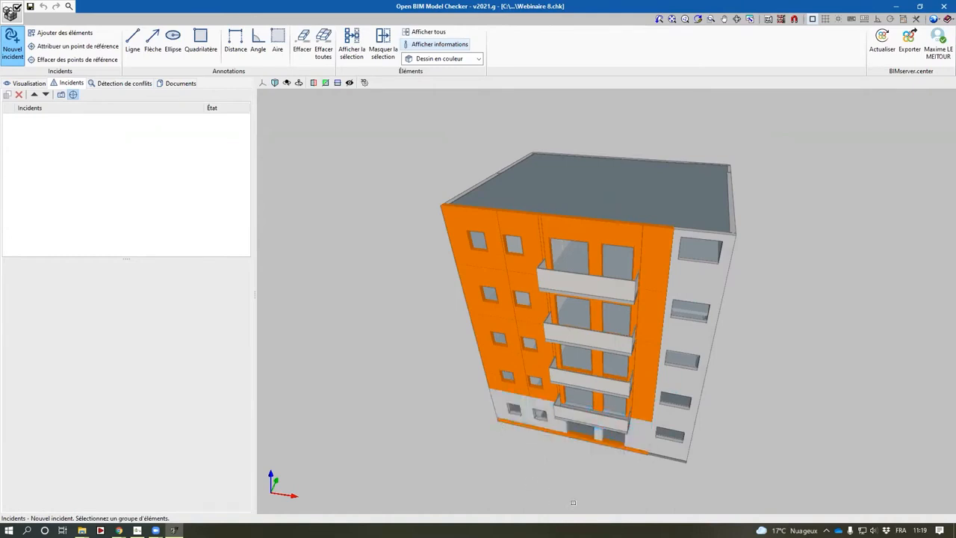
{"action": "scroll", "coordinate": [573, 502], "scroll_direction": "up", "scroll_amount": 3}
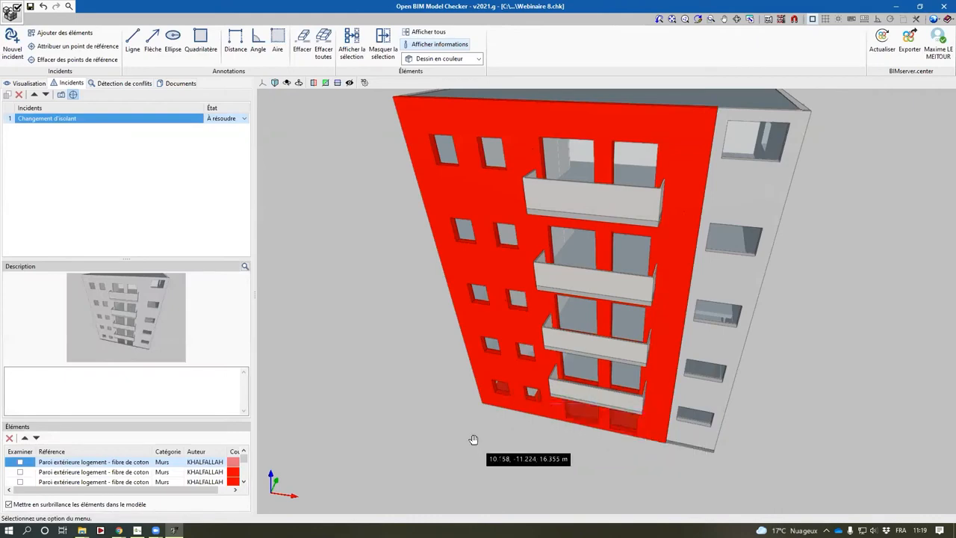
- Remove the Dallage isolé floor element from the Changement d'isolant incident
{"action": "middle_click_drag", "start_coordinate": [777, 407], "coordinate": [870, 246]}
{"action": "scroll", "coordinate": [687, 372], "scroll_direction": "down", "scroll_amount": 2}
{"action": "scroll", "coordinate": [686, 369], "scroll_direction": "down", "scroll_amount": 2}
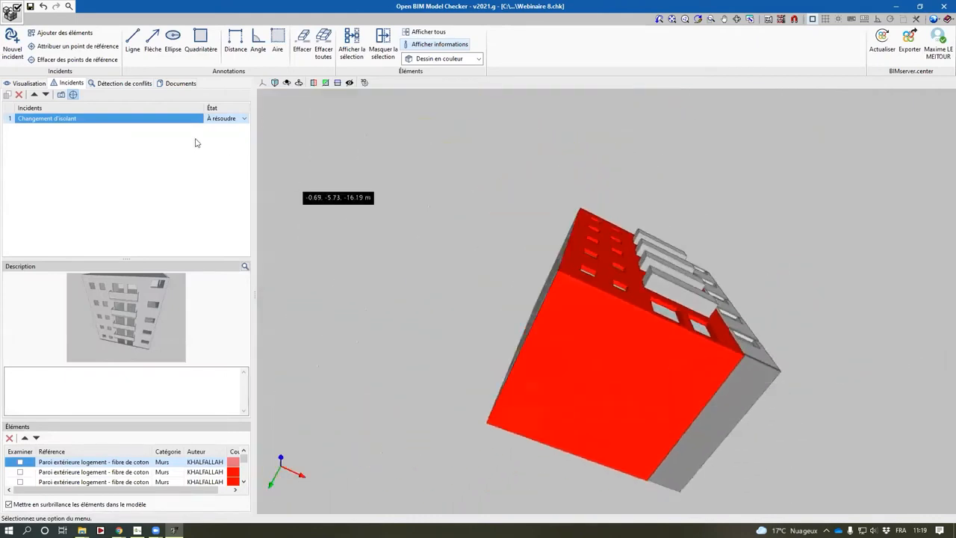
{"action": "left_click", "coordinate": [303, 49]}
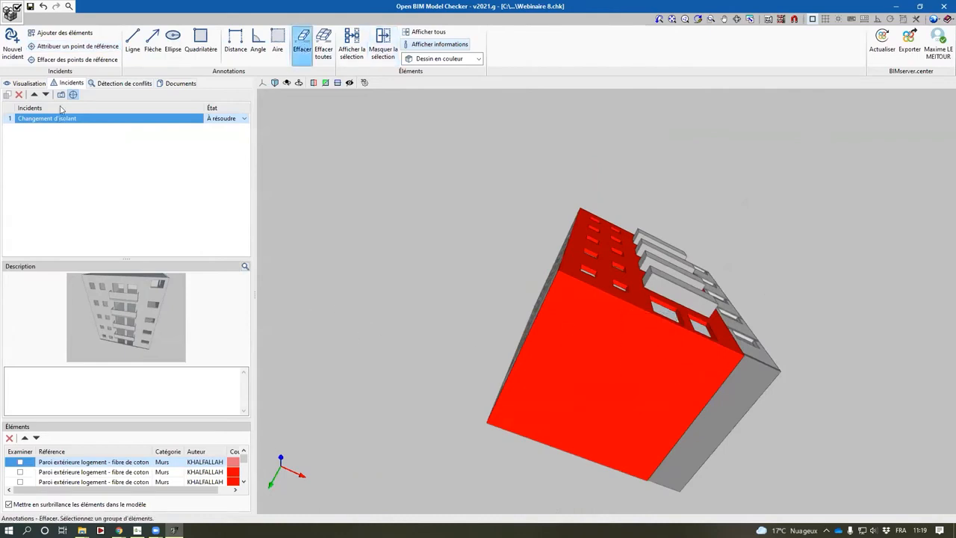
{"action": "scroll", "coordinate": [199, 478], "scroll_direction": "down", "scroll_amount": 3}
{"action": "left_click", "coordinate": [80, 461]}
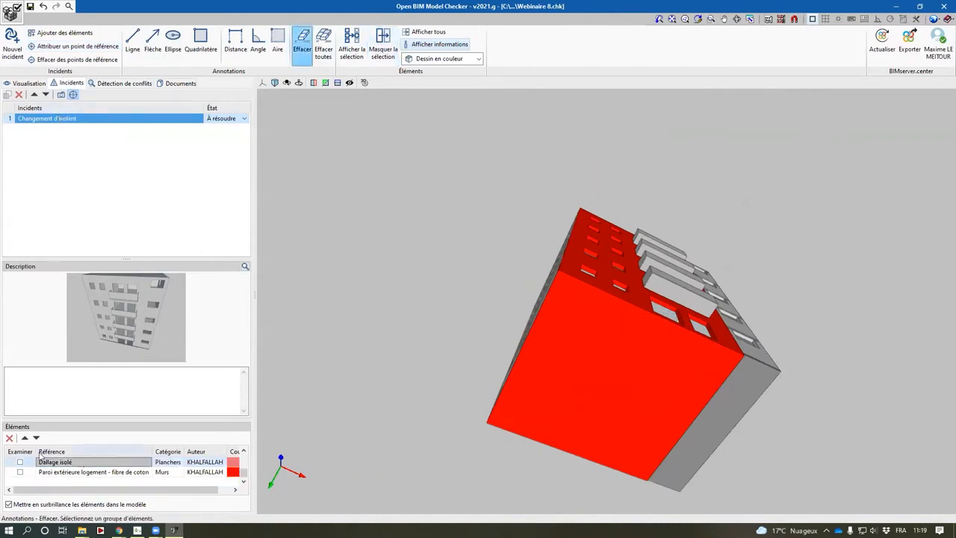
{"action": "left_click", "coordinate": [9, 438]}
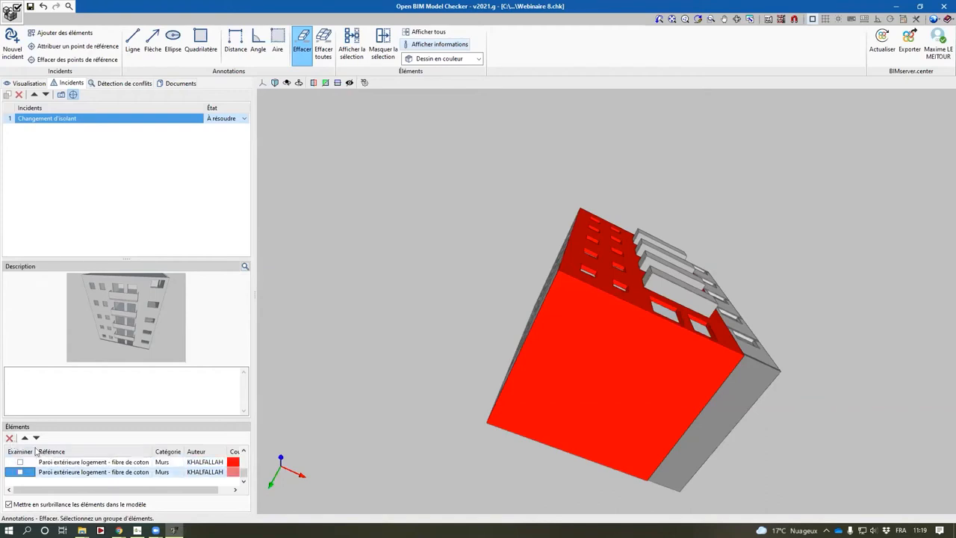
- Describe the incident as "Changer l'isolant pour de la laine de coton" and set one of its exterior wall elements to yellow
{"action": "left_click", "coordinate": [76, 390]}
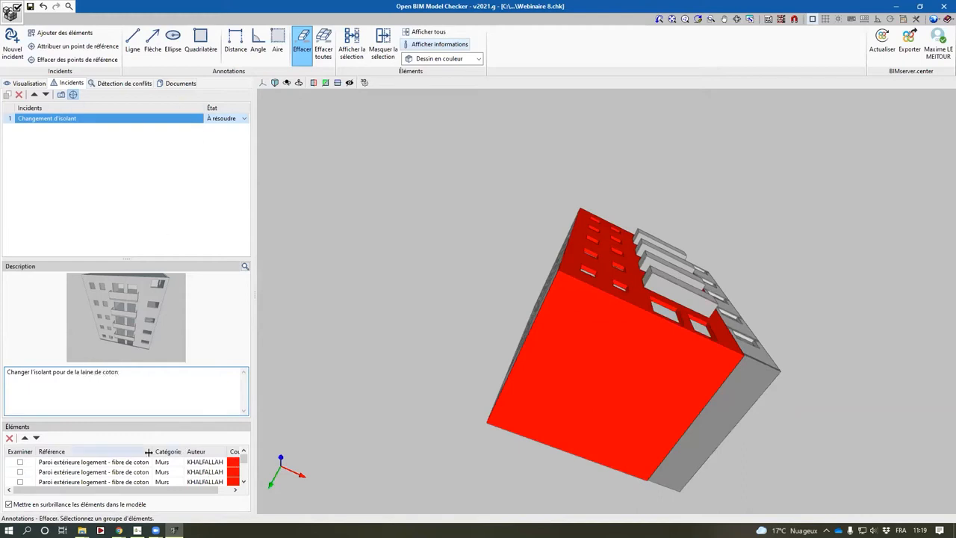
{"action": "left_click_drag", "start_coordinate": [151, 452], "coordinate": [205, 451]}
{"action": "left_click", "coordinate": [218, 465]}
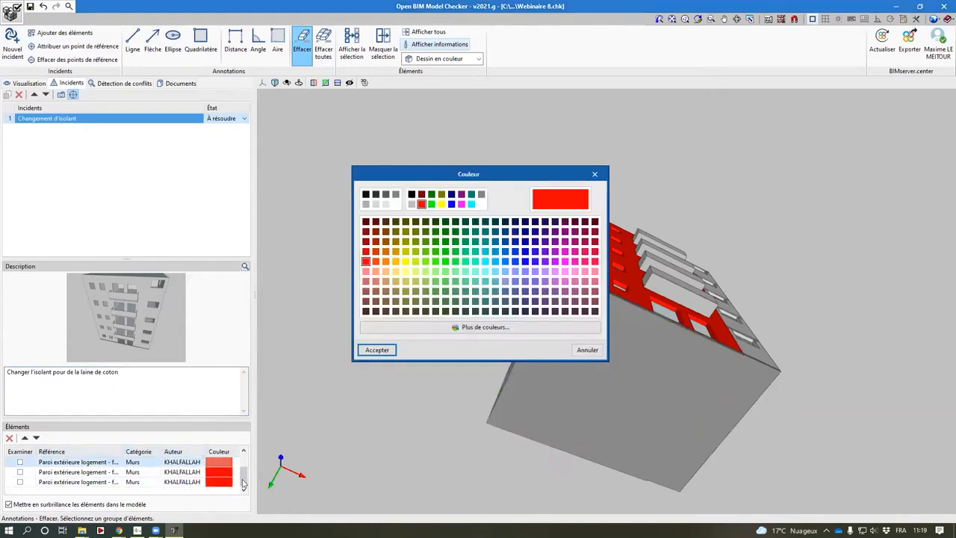
{"action": "left_click", "coordinate": [442, 204]}
{"action": "left_click", "coordinate": [378, 350]}
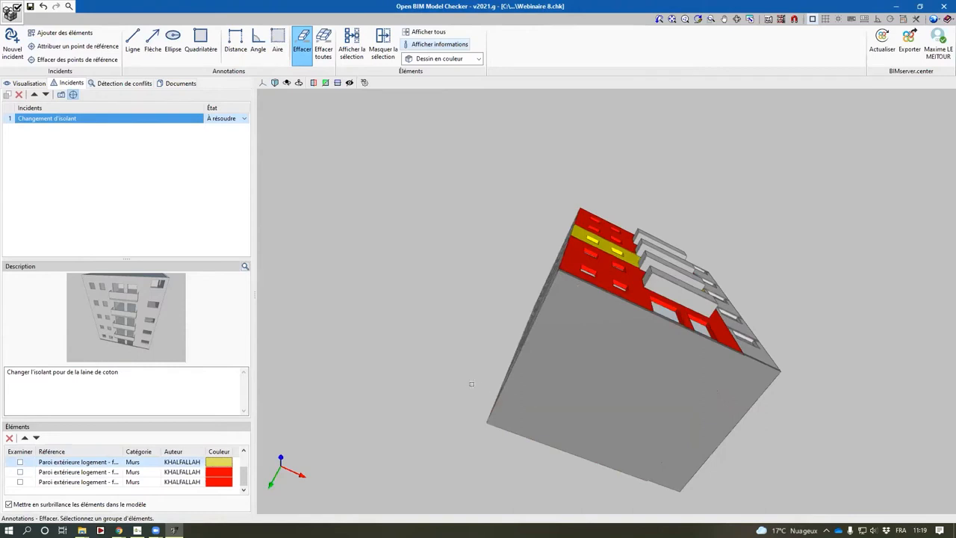
- Add the exterior housing walls of the opposite balcony facade, level by level, to the Changement d'isolant incident
{"action": "middle_click_drag", "start_coordinate": [471, 384], "coordinate": [671, 187]}
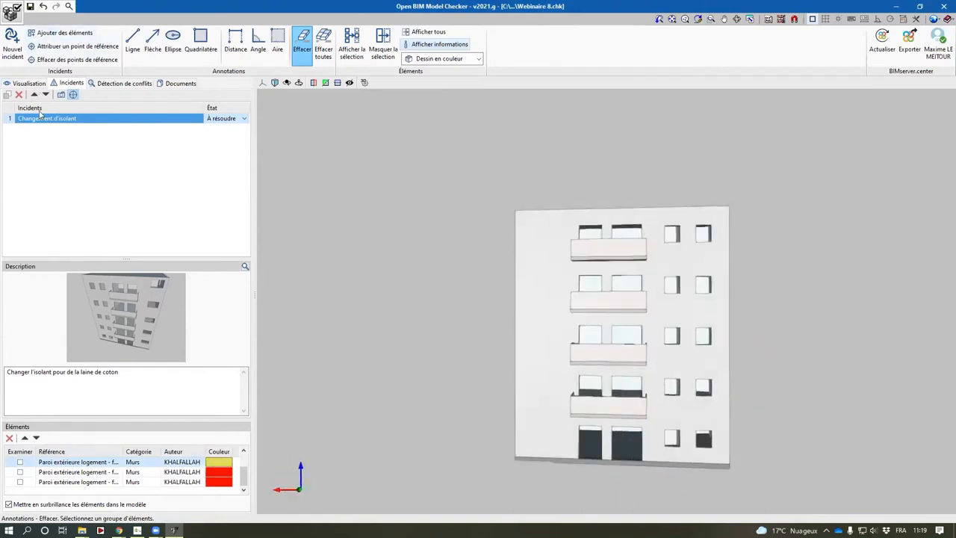
{"action": "left_click", "coordinate": [61, 33]}
{"action": "left_click", "coordinate": [627, 223]}
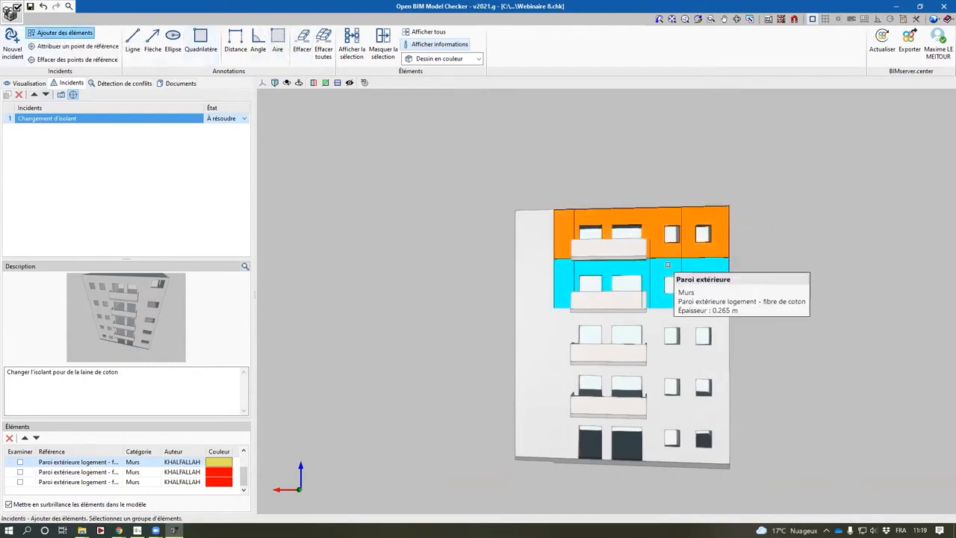
{"action": "left_click", "coordinate": [658, 273]}
{"action": "left_click", "coordinate": [656, 333]}
{"action": "left_click", "coordinate": [656, 385]}
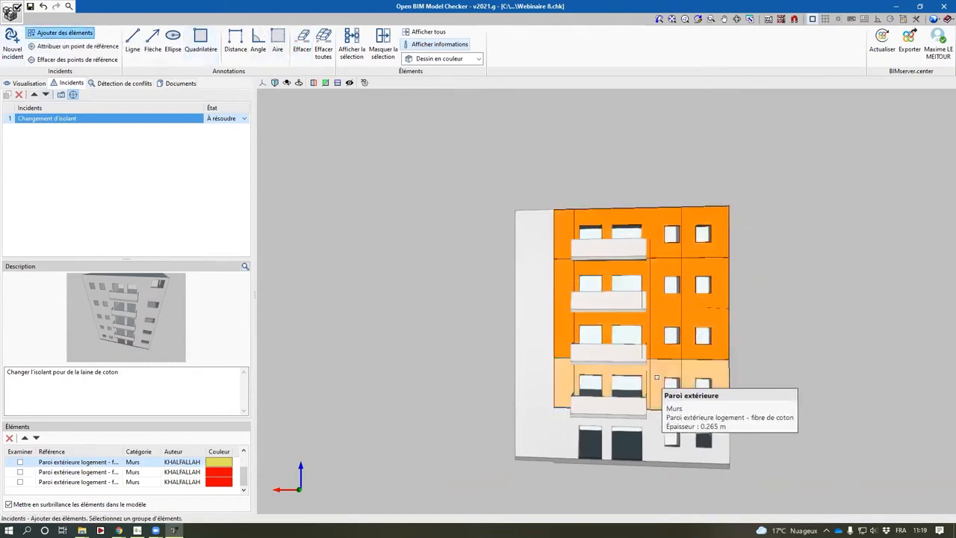
{"action": "left_click", "coordinate": [658, 441]}
{"action": "middle_click_drag", "start_coordinate": [818, 465], "coordinate": [667, 457], "text": "shift"}
{"action": "right_click", "coordinate": [895, 344]}
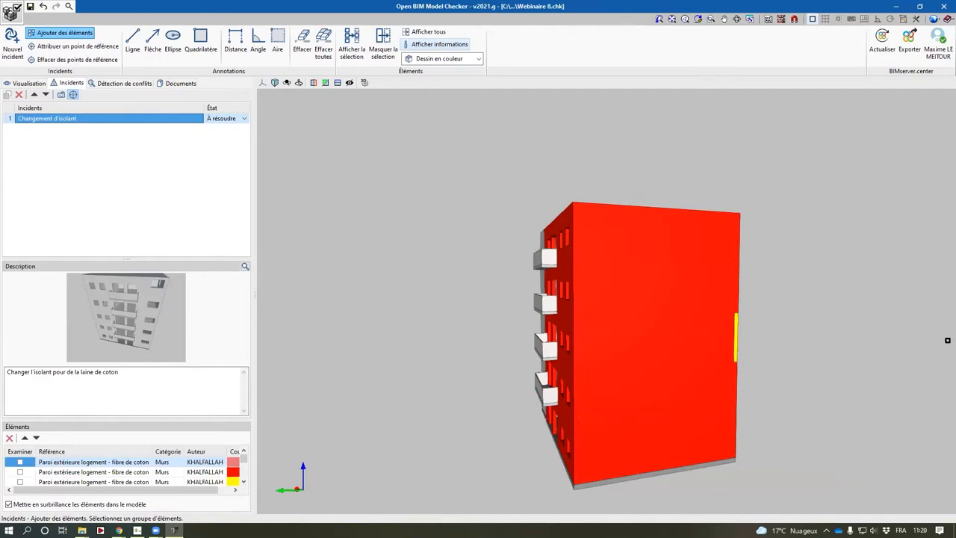
- Export the incident to the BIMserver.center project with the file name Changement isolant
{"action": "left_click", "coordinate": [909, 41]}
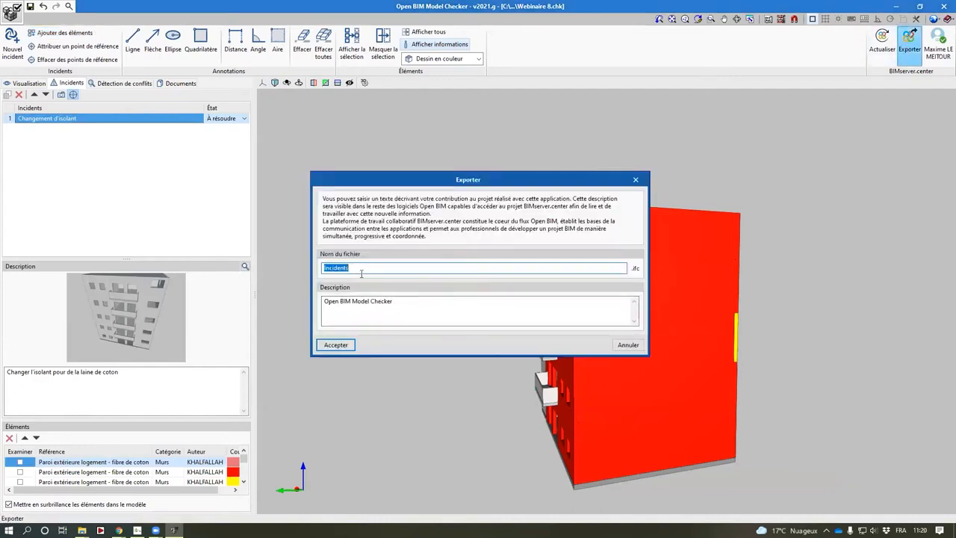
{"action": "type", "text": "Changement isolant"}
{"action": "key", "text": "Return"}
{"action": "left_click", "coordinate": [480, 294]}
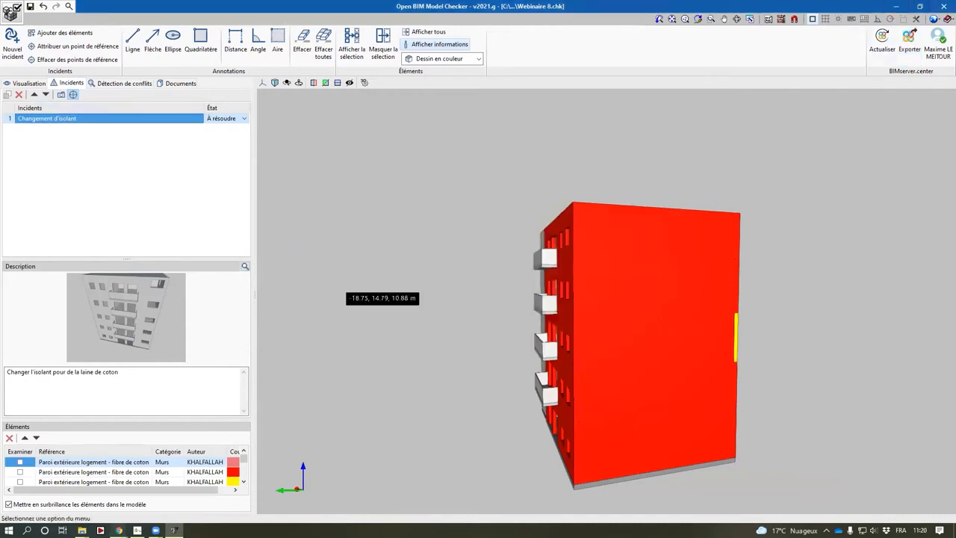
- Switch to the BIMserver.center project contents in Chrome, refresh them and examine the modification times of Modèle Architectural and Changement isolant
{"action": "mouse_move", "coordinate": [119, 531]}
{"action": "left_click", "coordinate": [177, 493]}
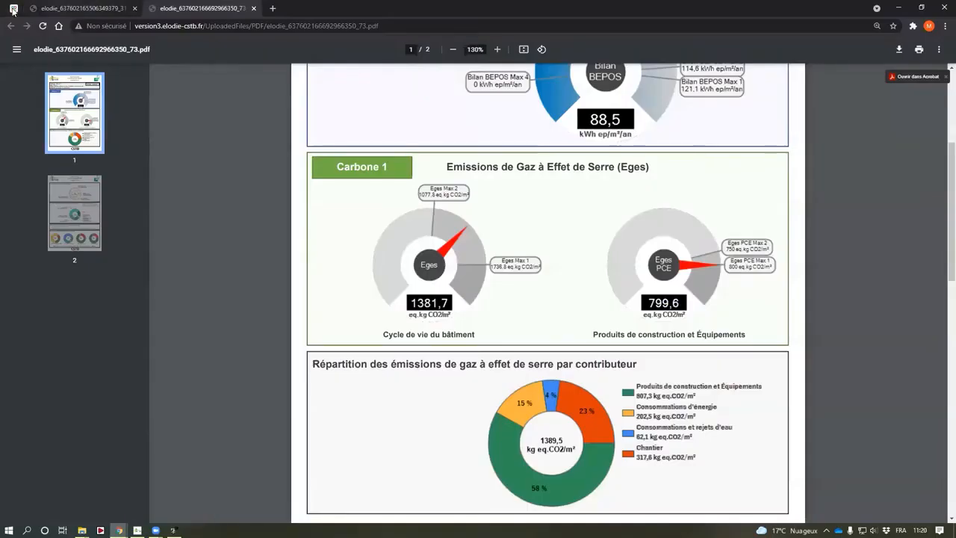
{"action": "left_click", "coordinate": [75, 8]}
{"action": "left_click", "coordinate": [44, 27]}
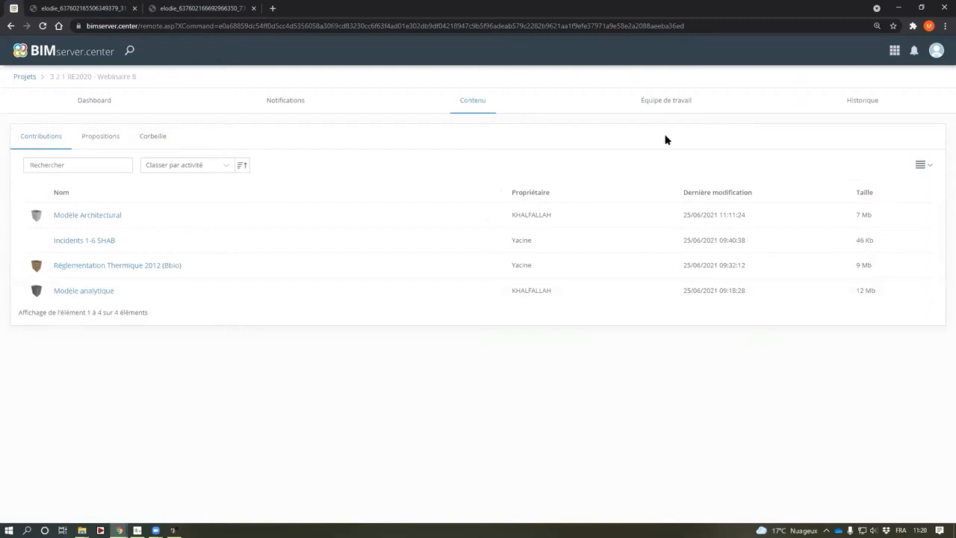
{"action": "left_click", "coordinate": [43, 26]}
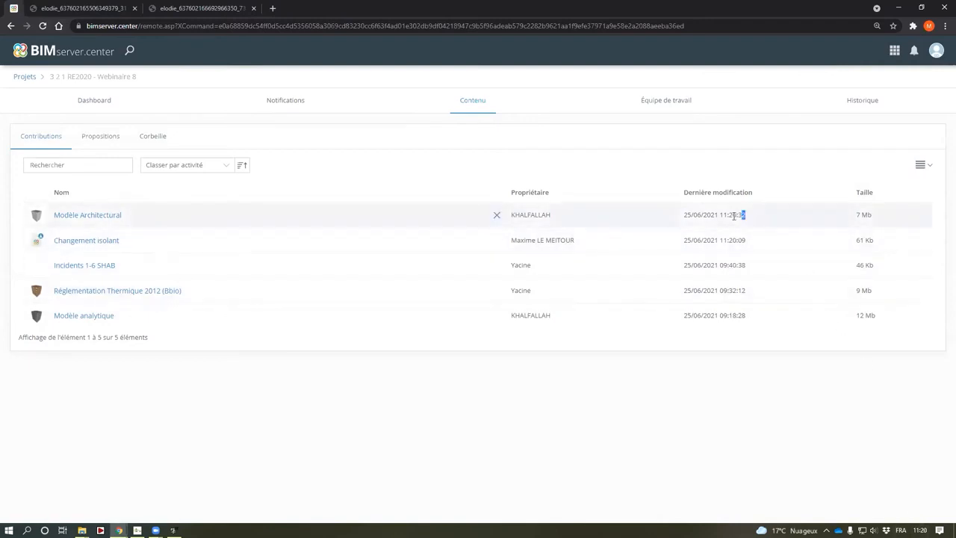
{"action": "left_click_drag", "start_coordinate": [744, 215], "coordinate": [719, 215]}
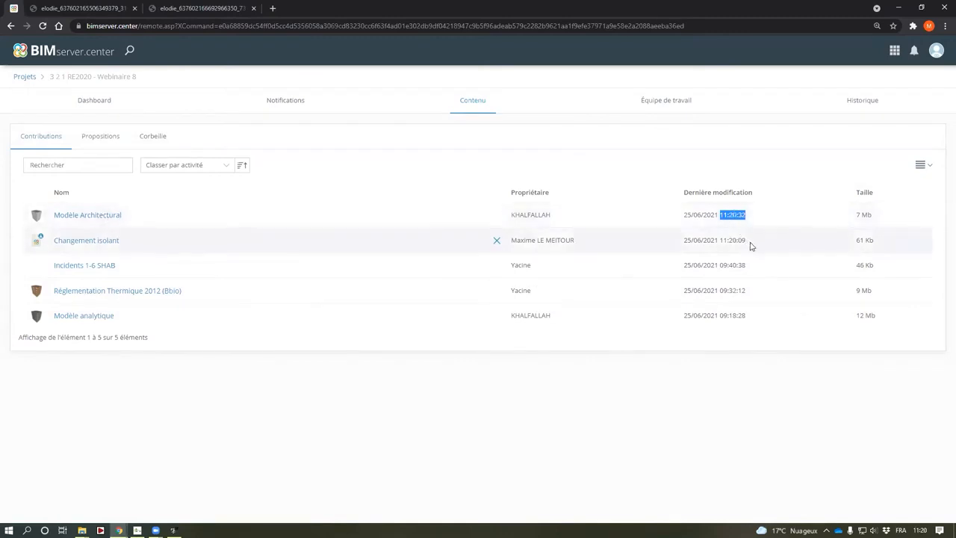
{"action": "left_click_drag", "start_coordinate": [747, 240], "coordinate": [723, 217]}
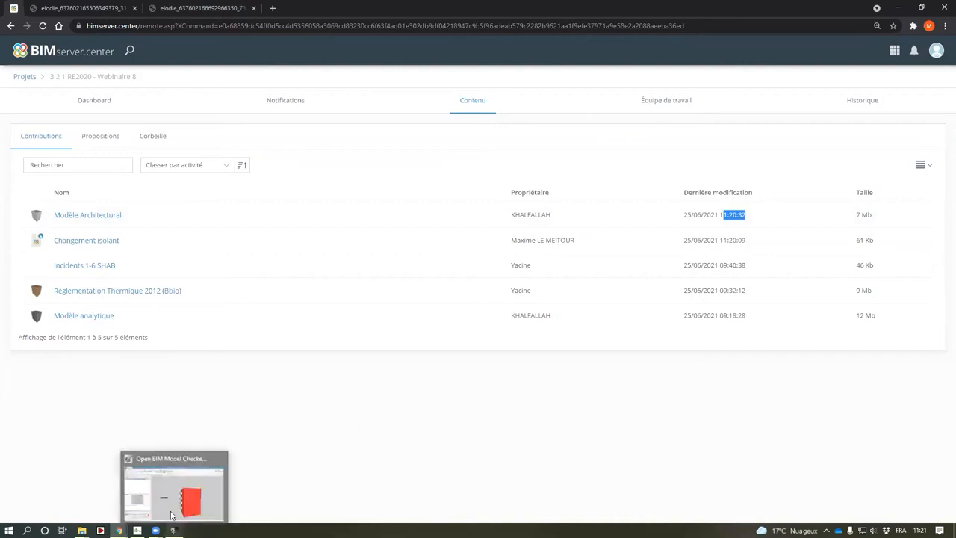
- Switch to CYPETHERM RT2012 and update its BIM model from BIMserver.center, importing the Modèle Architectural file
{"action": "left_click", "coordinate": [155, 530]}
{"action": "left_click", "coordinate": [210, 493]}
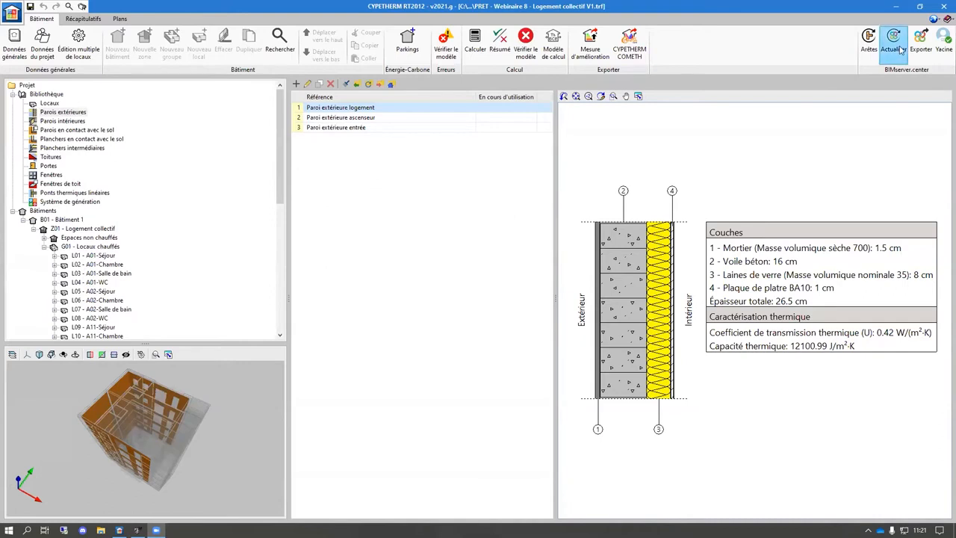
{"action": "mouse_move", "coordinate": [896, 48]}
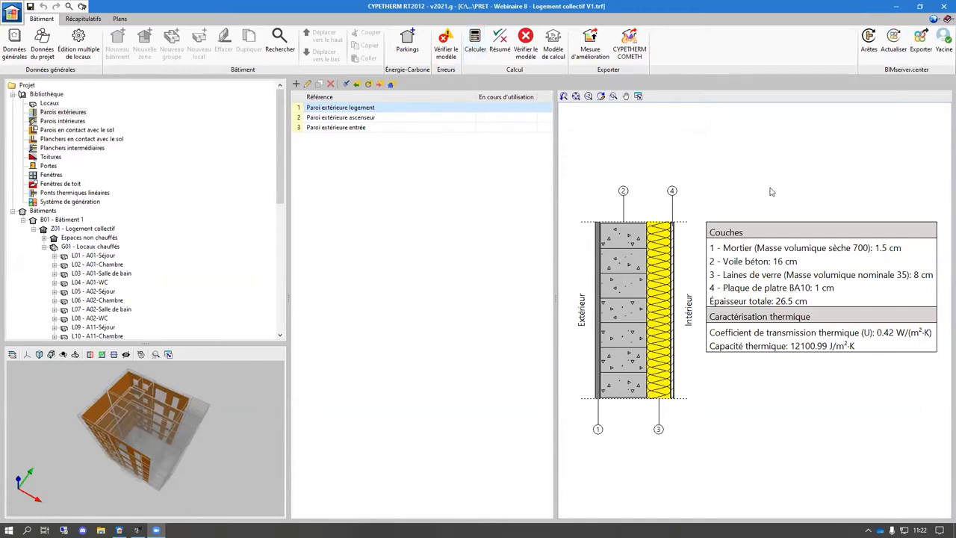
{"action": "left_click", "coordinate": [894, 42]}
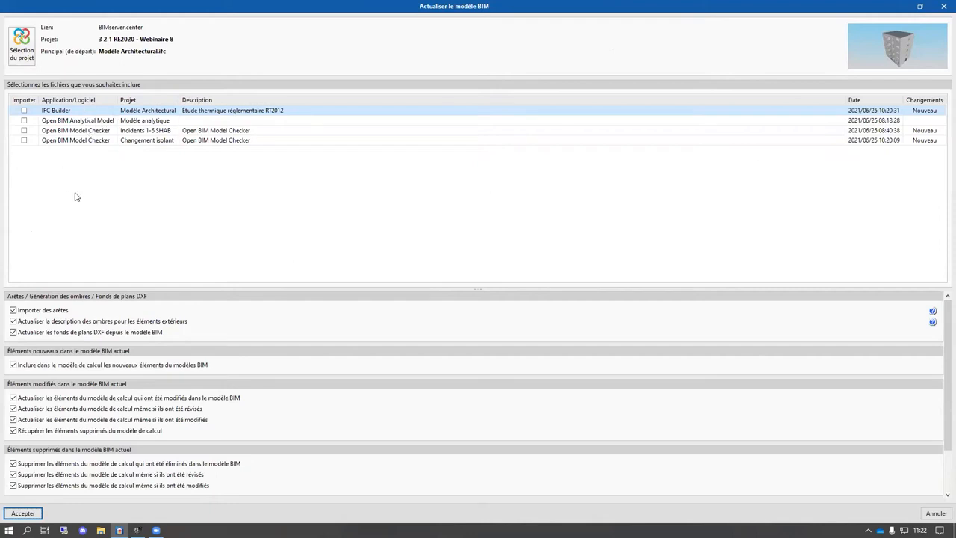
{"action": "left_click", "coordinate": [27, 111]}
{"action": "left_click", "coordinate": [23, 513]}
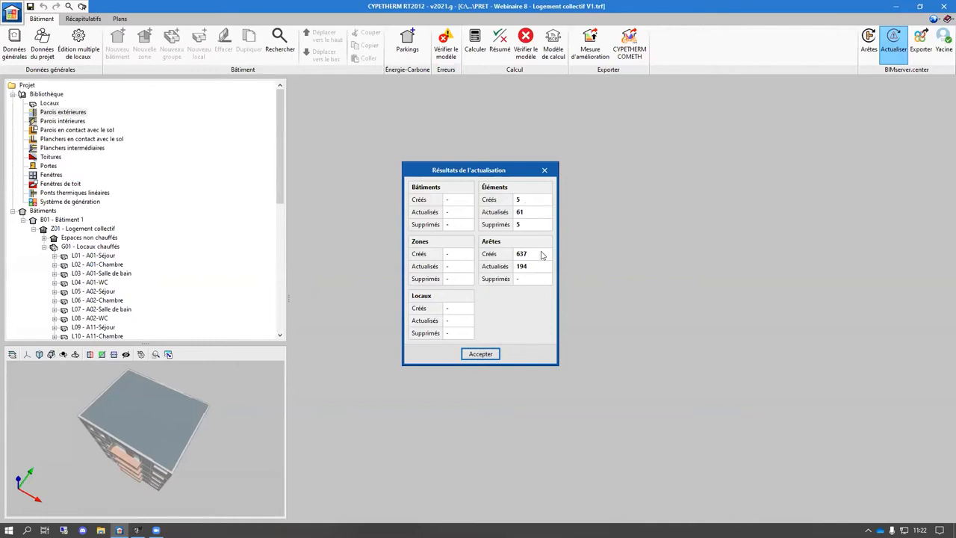
{"action": "left_click", "coordinate": [487, 356]}
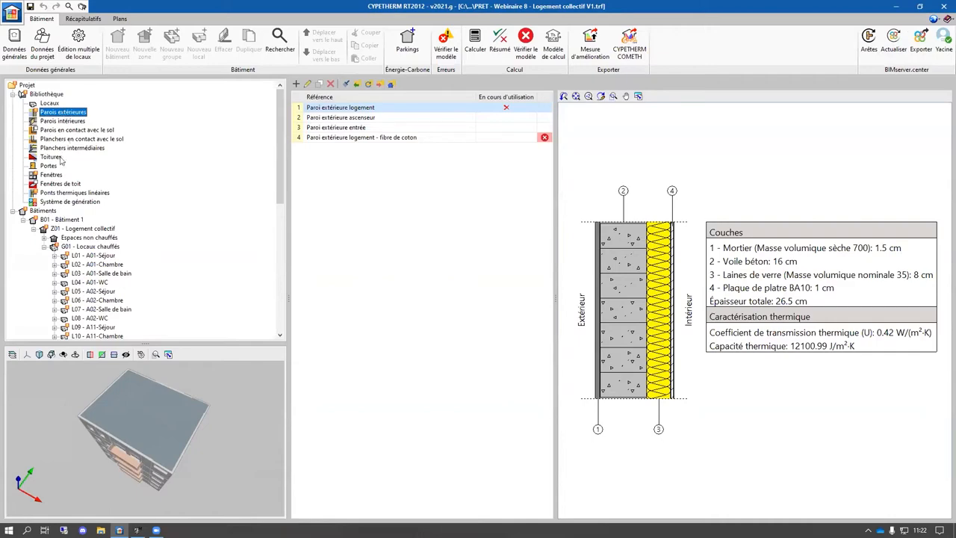
- Examine the library's windows, linear thermal bridges and exterior walls, including the cotton-fibre wall type and the layers of Paroi extérieure logement
{"action": "left_click", "coordinate": [58, 174]}
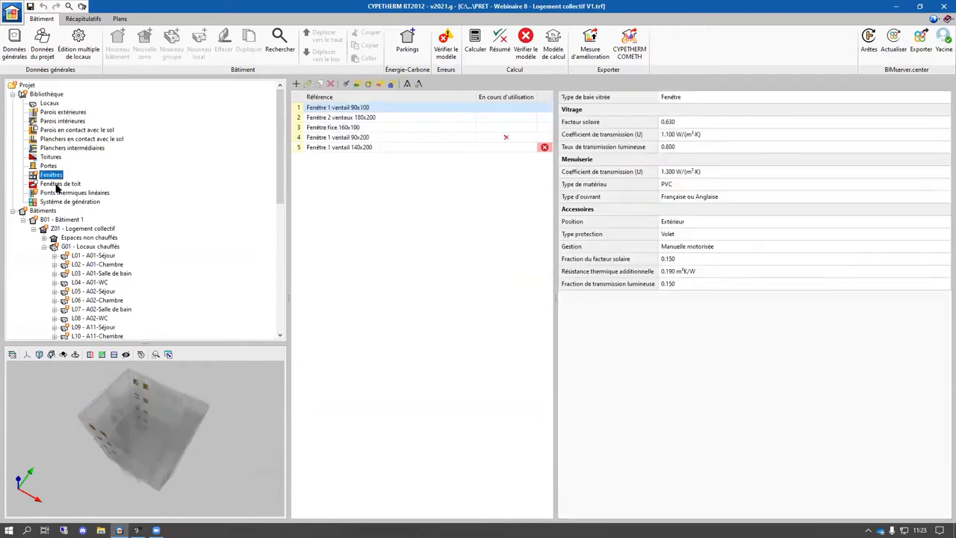
{"action": "left_click", "coordinate": [59, 193]}
{"action": "left_click", "coordinate": [53, 112]}
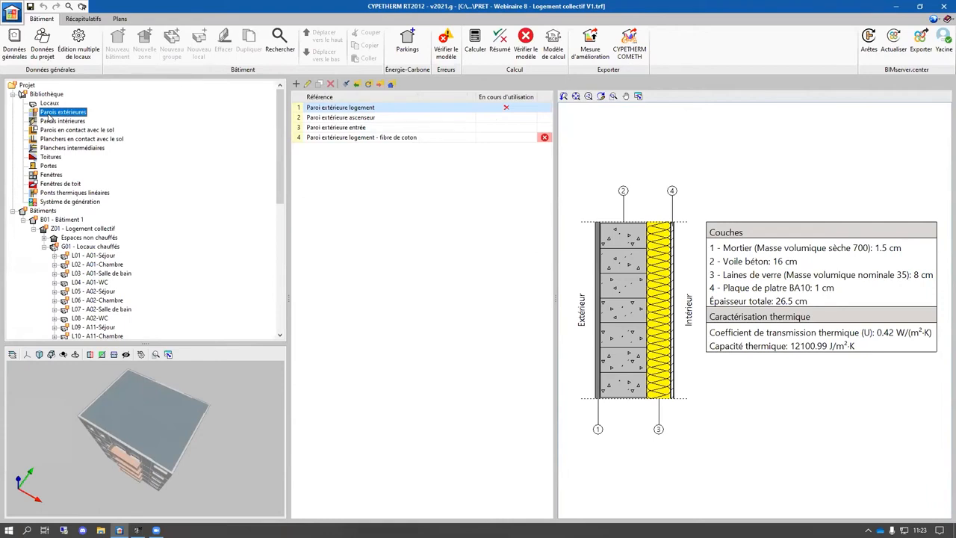
{"action": "left_click", "coordinate": [363, 110]}
{"action": "left_click_drag", "start_coordinate": [142, 447], "coordinate": [110, 437]}
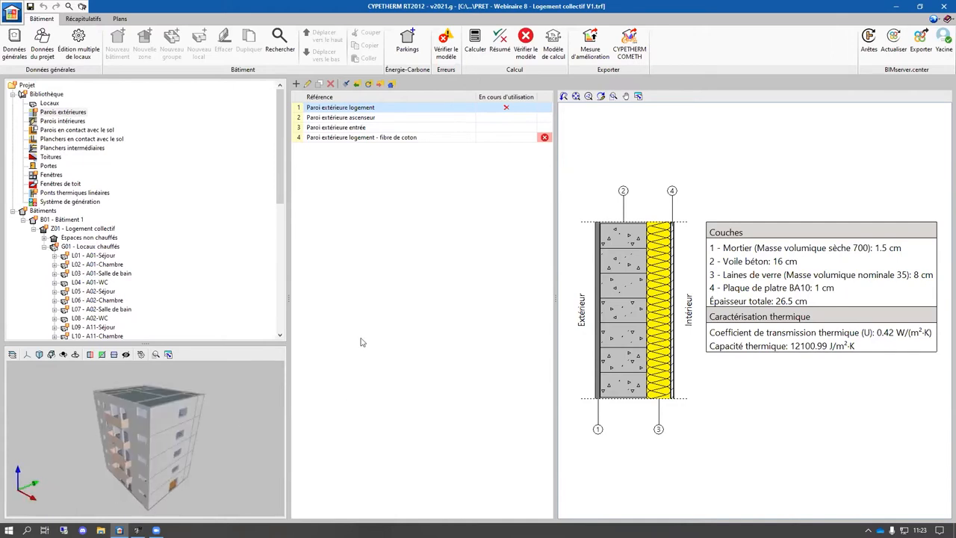
{"action": "left_click", "coordinate": [345, 138]}
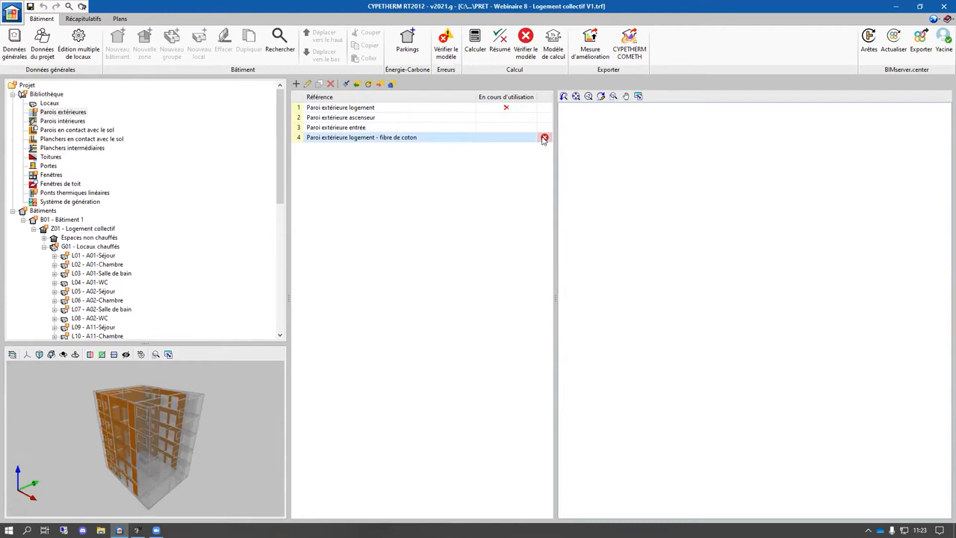
{"action": "left_click", "coordinate": [336, 109]}
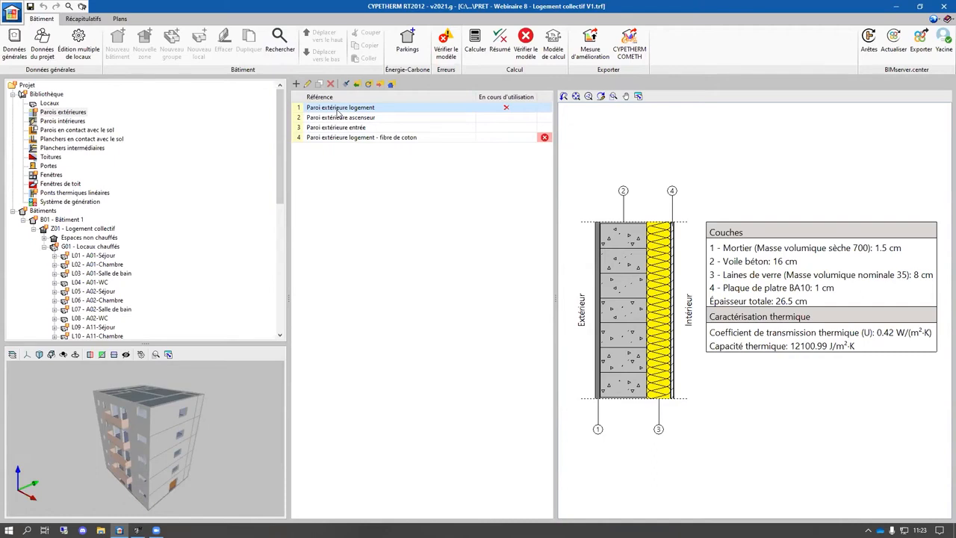
{"action": "double_click", "coordinate": [338, 109]}
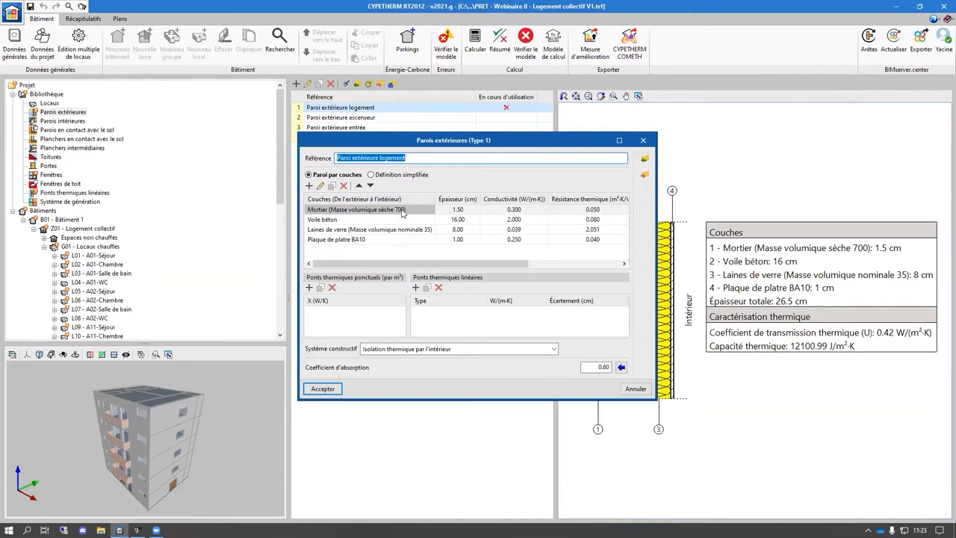
{"action": "left_click", "coordinate": [641, 142]}
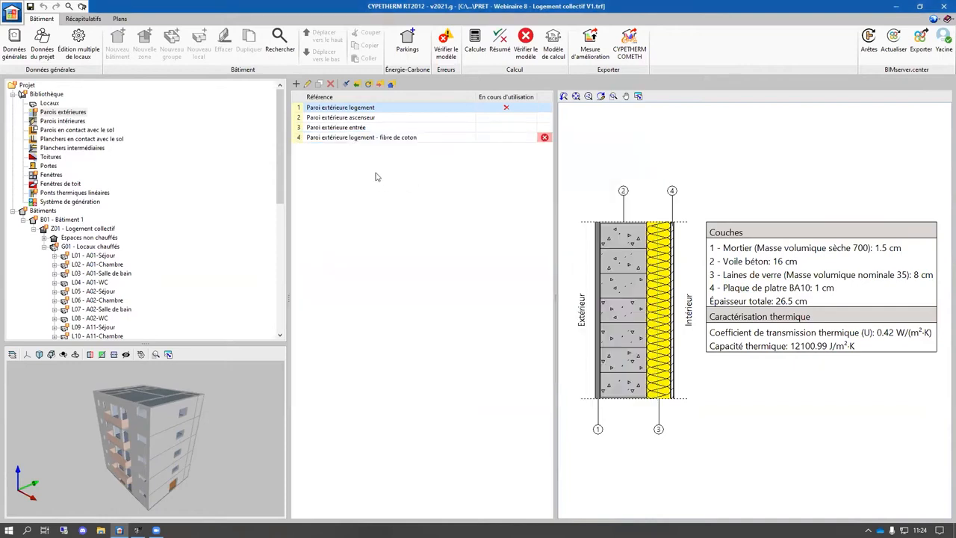
- Assign the characteristics of Paroi extérieure logement to Paroi extérieure logement - fibre de coton, and delete the original wall type
{"action": "left_click", "coordinate": [347, 85]}
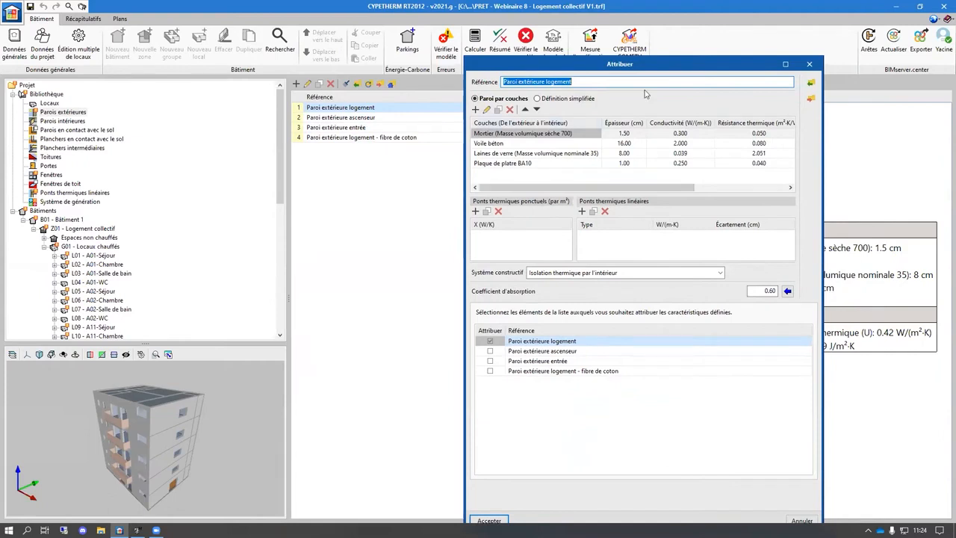
{"action": "left_click", "coordinate": [490, 371]}
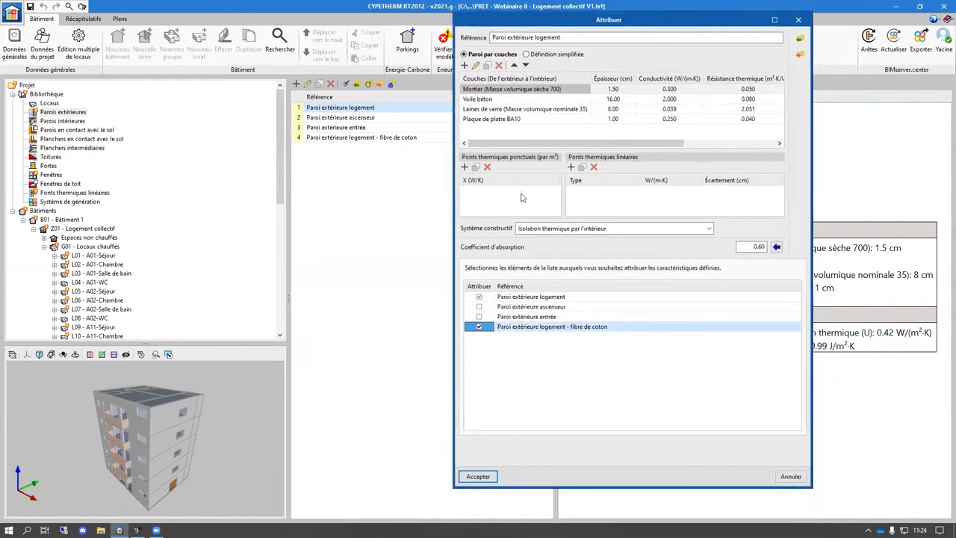
{"action": "left_click", "coordinate": [472, 480]}
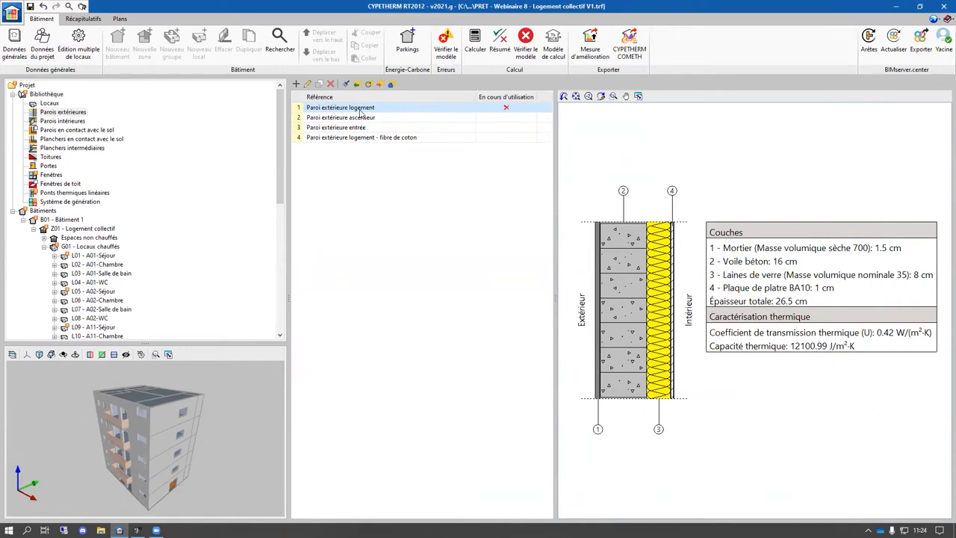
{"action": "left_click", "coordinate": [331, 84]}
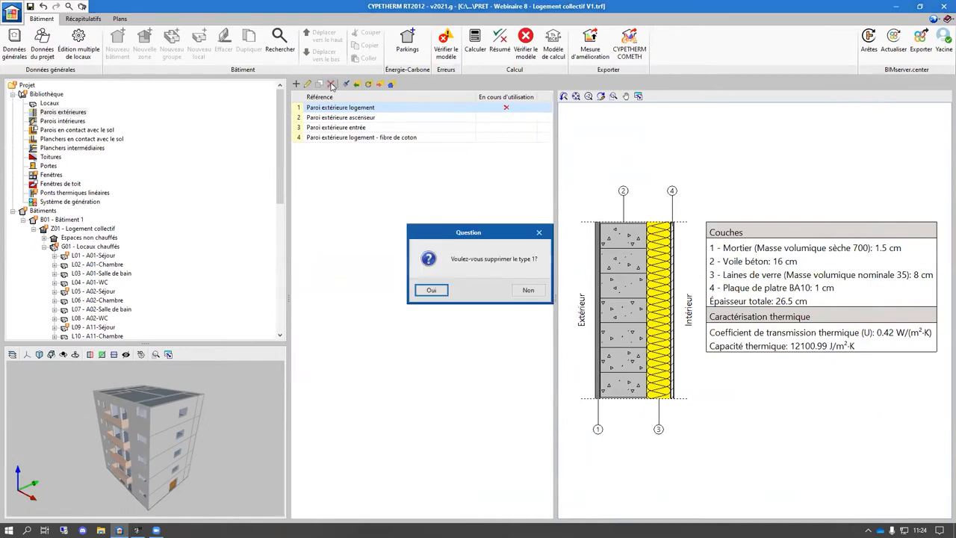
{"action": "left_click", "coordinate": [432, 292]}
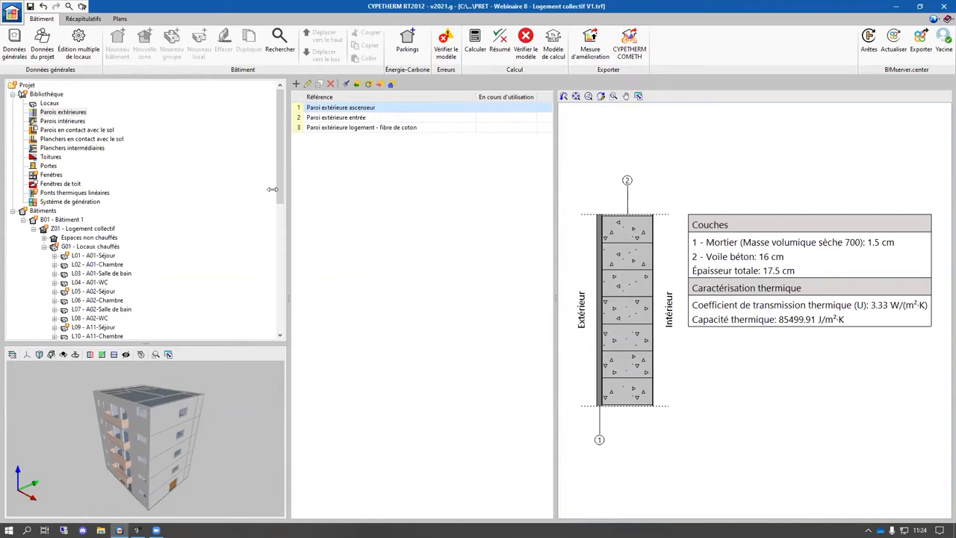
- In Paroi extérieure logement - fibre de coton, rename the glass wool layer Fibre de coton and set its conductivity to 0.037 W/(m·K)
{"action": "left_click", "coordinate": [385, 130]}
{"action": "double_click", "coordinate": [378, 128]}
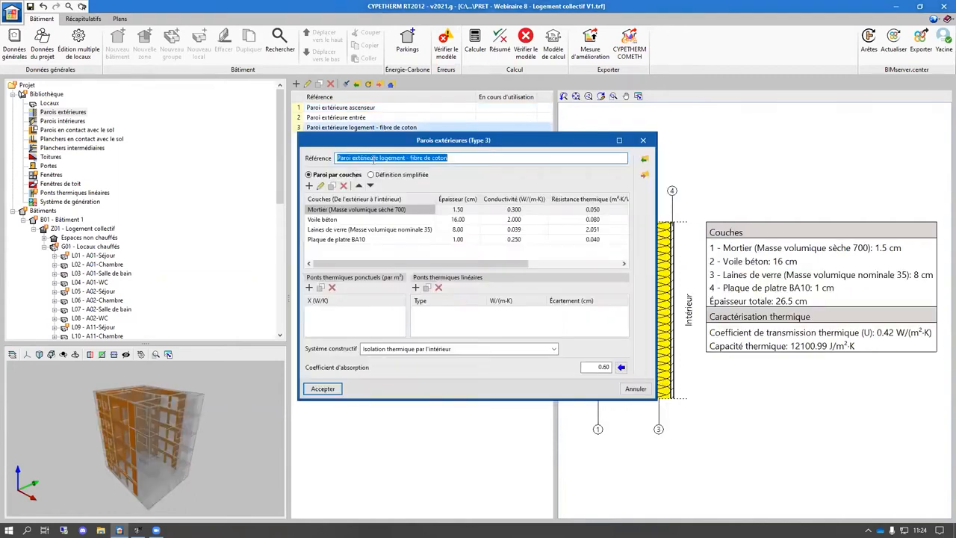
{"action": "left_click", "coordinate": [373, 241]}
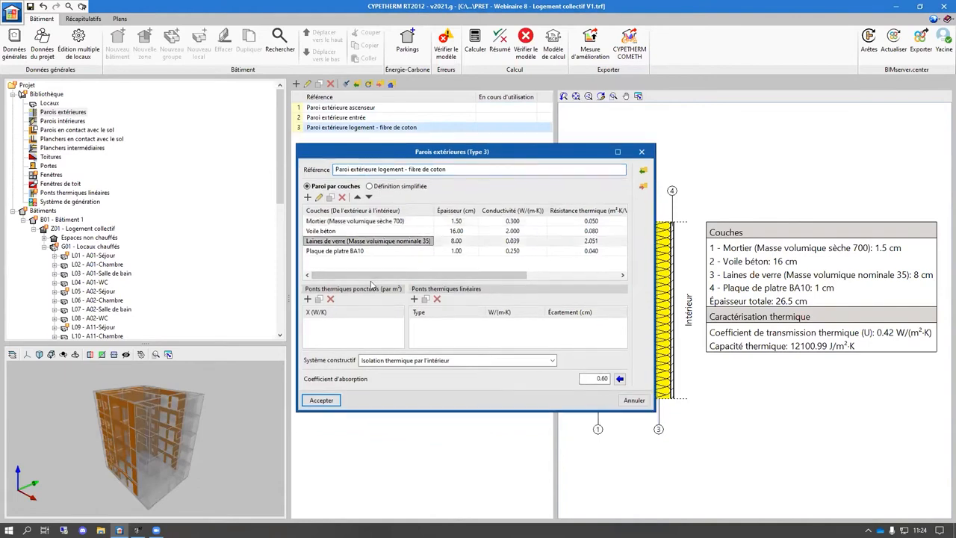
{"action": "left_click", "coordinate": [319, 197]}
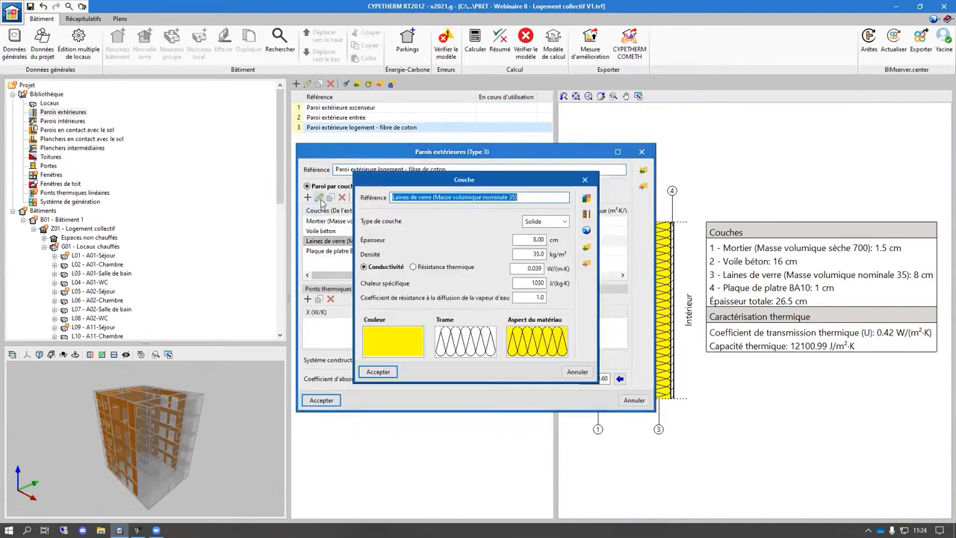
{"action": "key", "text": "BackSpace"}
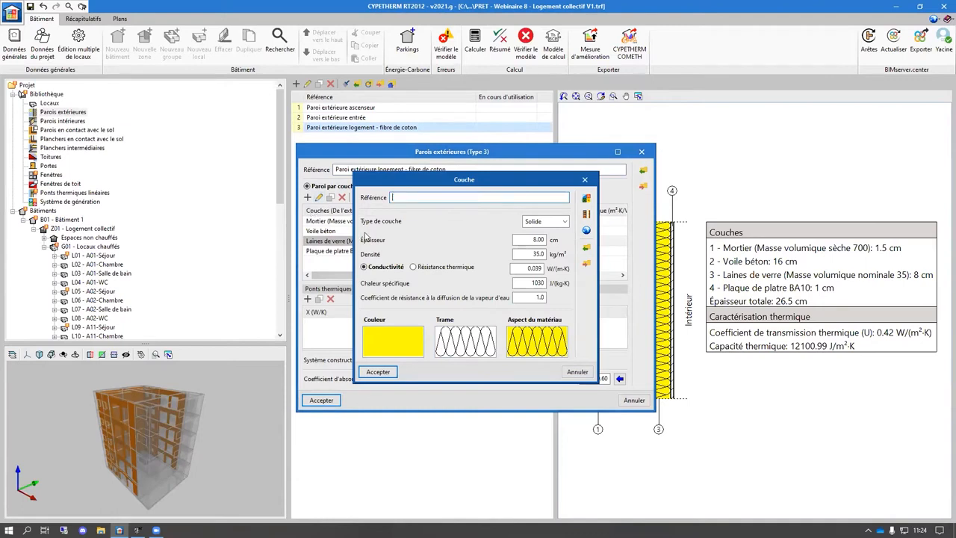
{"action": "type", "text": "Fibre de coton"}
{"action": "double_click", "coordinate": [539, 240]}
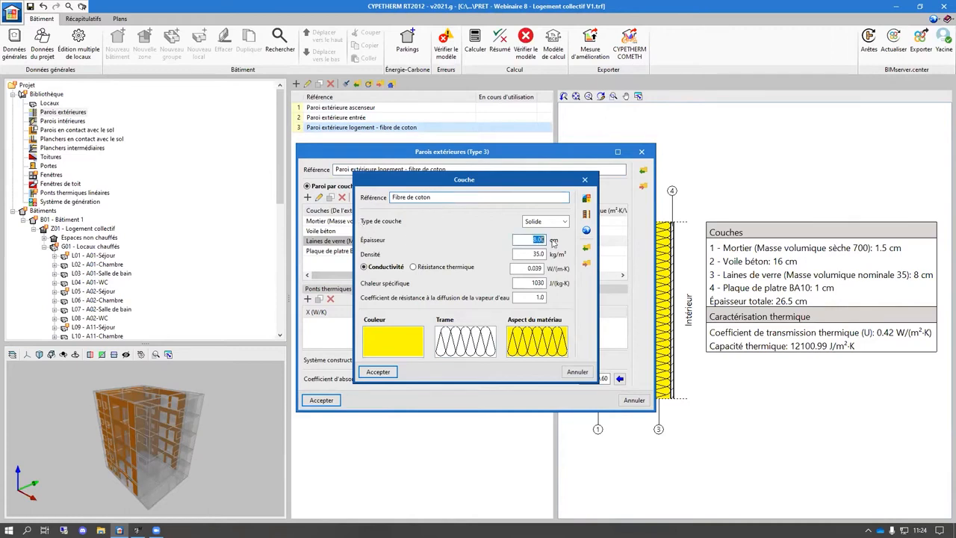
{"action": "key", "text": "Tab"}
{"action": "key", "text": "Tab"}
{"action": "type", "text": "0.037"}
{"action": "left_click", "coordinate": [378, 371]}
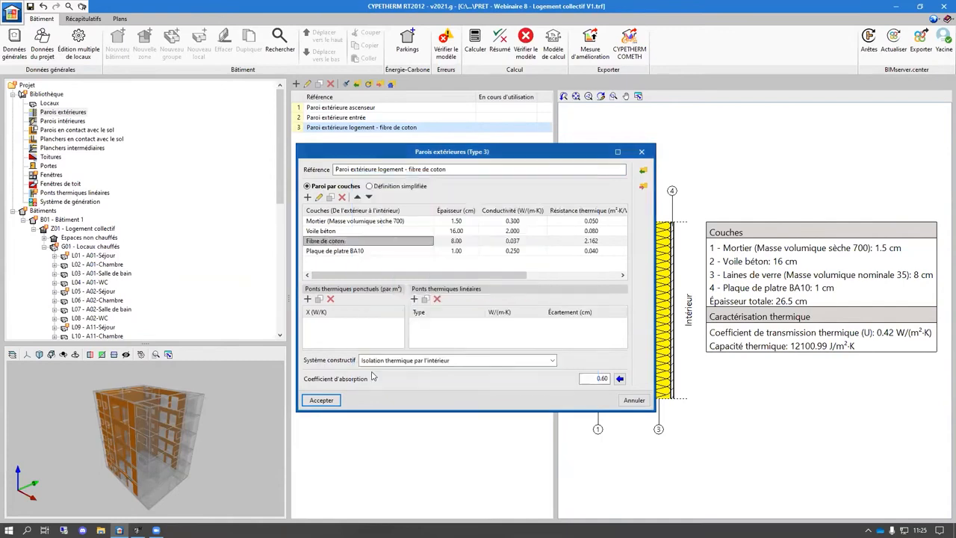
{"action": "left_click", "coordinate": [321, 401]}
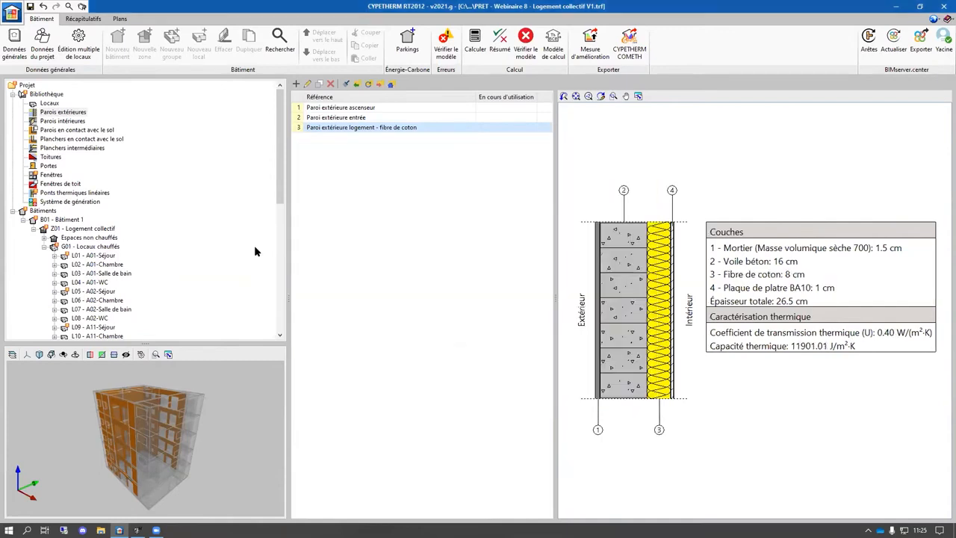
- Examine the intermediate floors and ground-contact walls, and compare the window types Fenêtre 1 vantail 90x200 and 140x200
{"action": "left_click", "coordinate": [49, 175]}
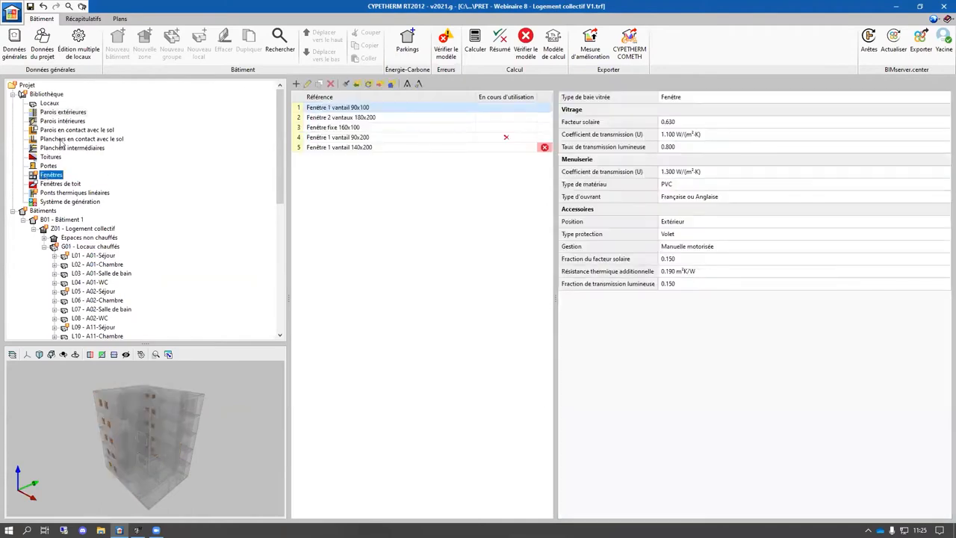
{"action": "left_click", "coordinate": [59, 147]}
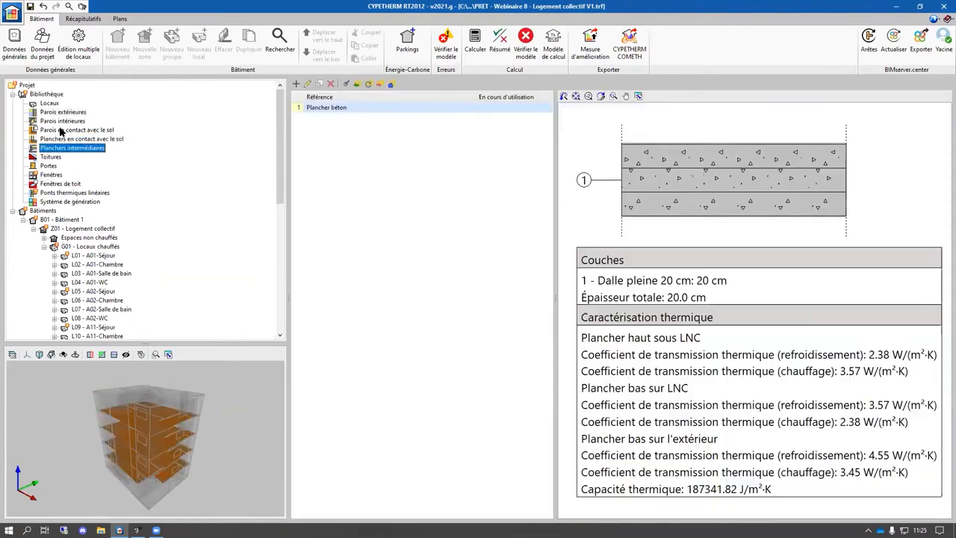
{"action": "left_click", "coordinate": [61, 132]}
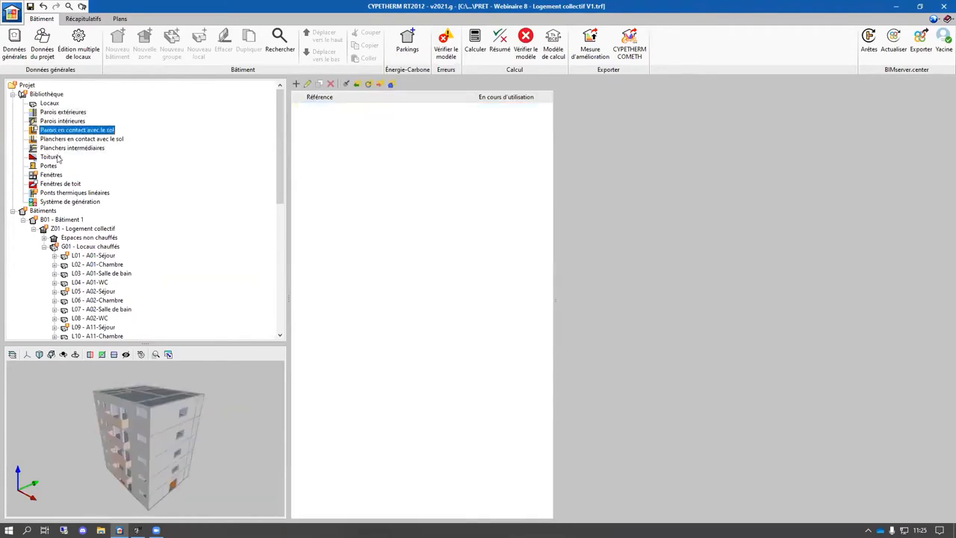
{"action": "left_click", "coordinate": [44, 176]}
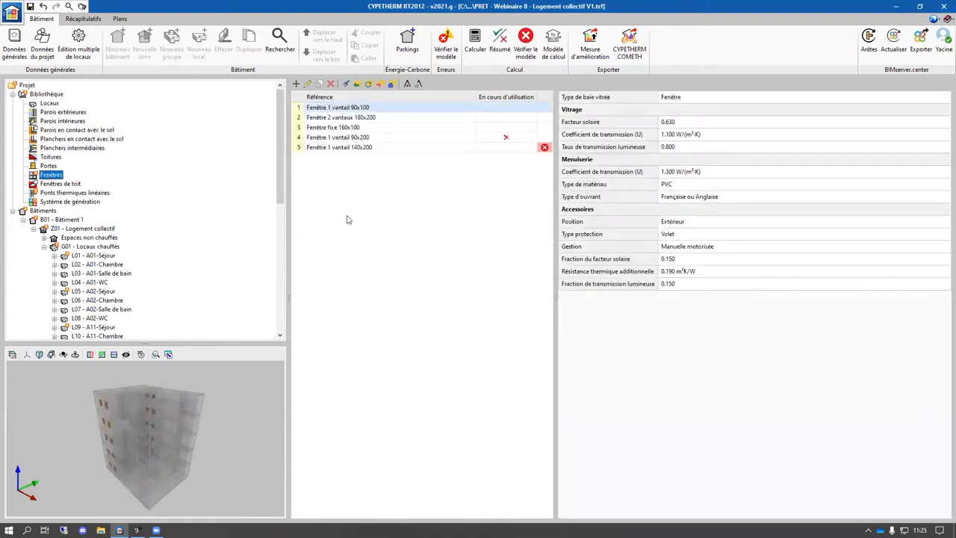
{"action": "left_click", "coordinate": [366, 138]}
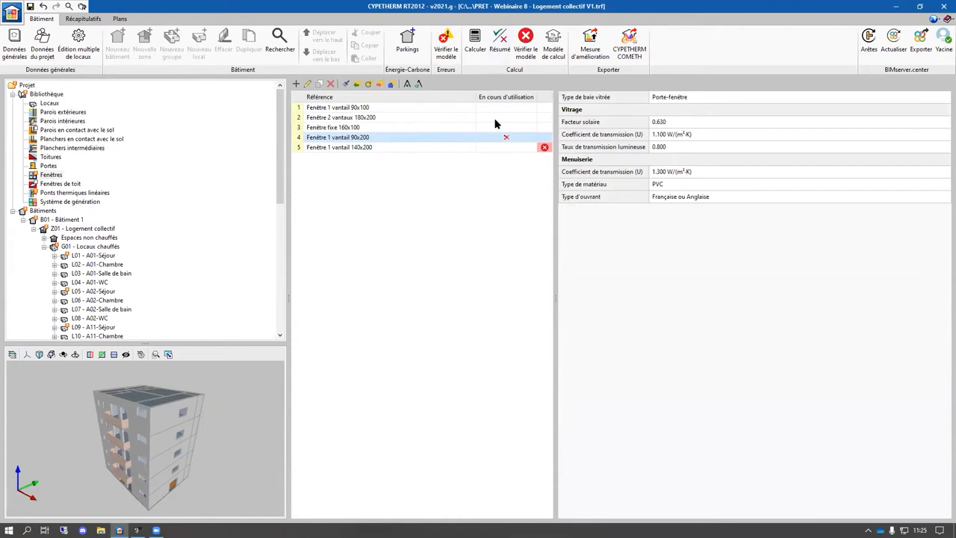
{"action": "left_click", "coordinate": [428, 149]}
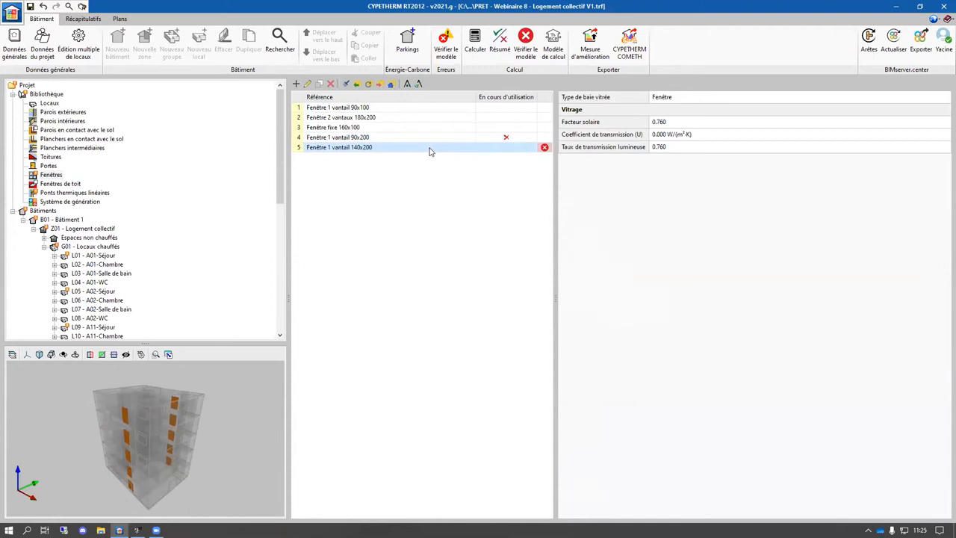
- Assign the characteristics of Fenêtre 1 vantail 90x200 to Fenêtre 1 vantail 140x200, and delete the 90x200 type
{"action": "left_click", "coordinate": [390, 140]}
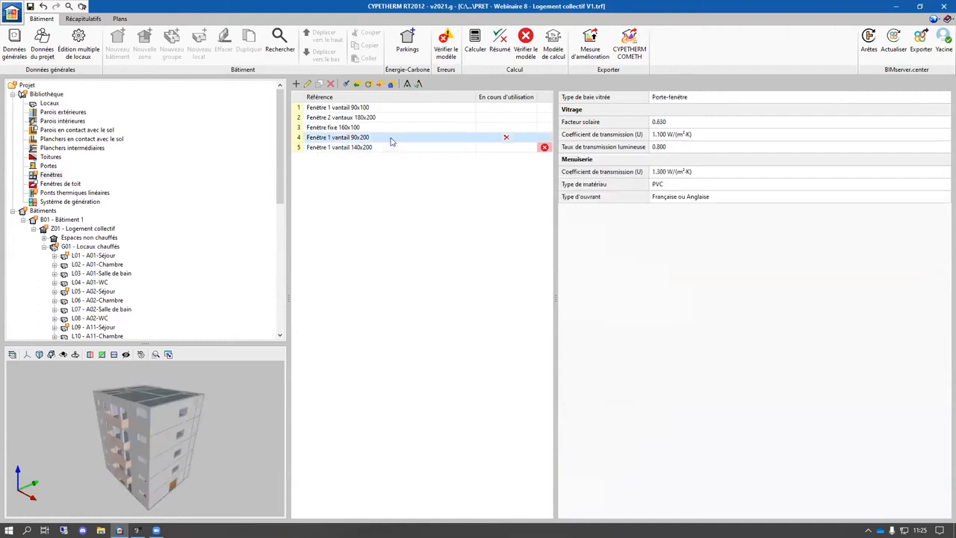
{"action": "left_click", "coordinate": [347, 85]}
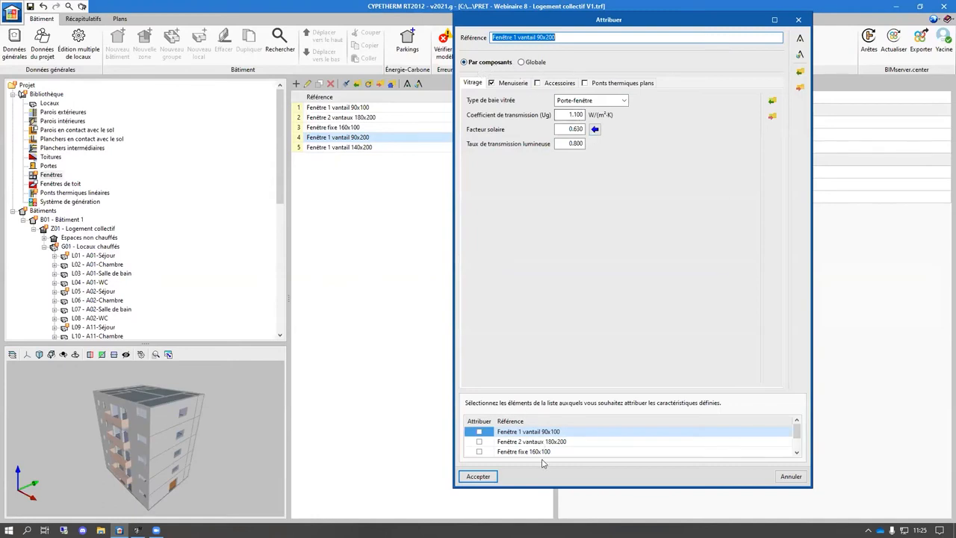
{"action": "scroll", "coordinate": [543, 452], "scroll_direction": "down", "scroll_amount": 2}
{"action": "left_click", "coordinate": [479, 451]}
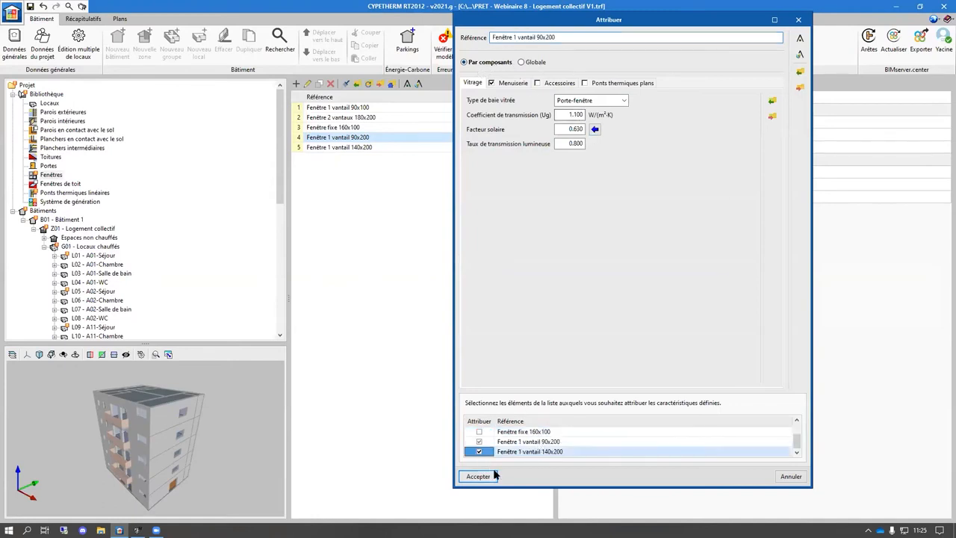
{"action": "left_click", "coordinate": [482, 476]}
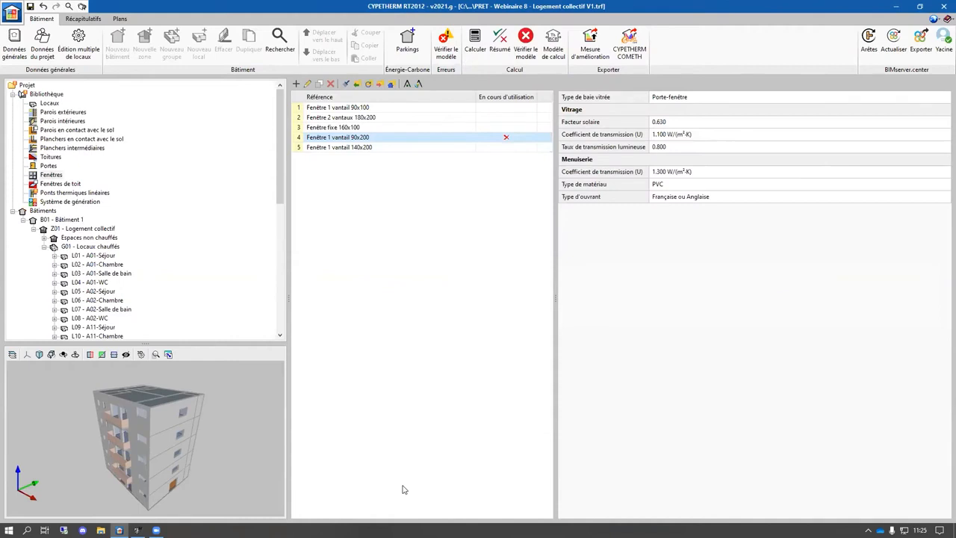
{"action": "left_click", "coordinate": [330, 83]}
{"action": "left_click", "coordinate": [425, 291]}
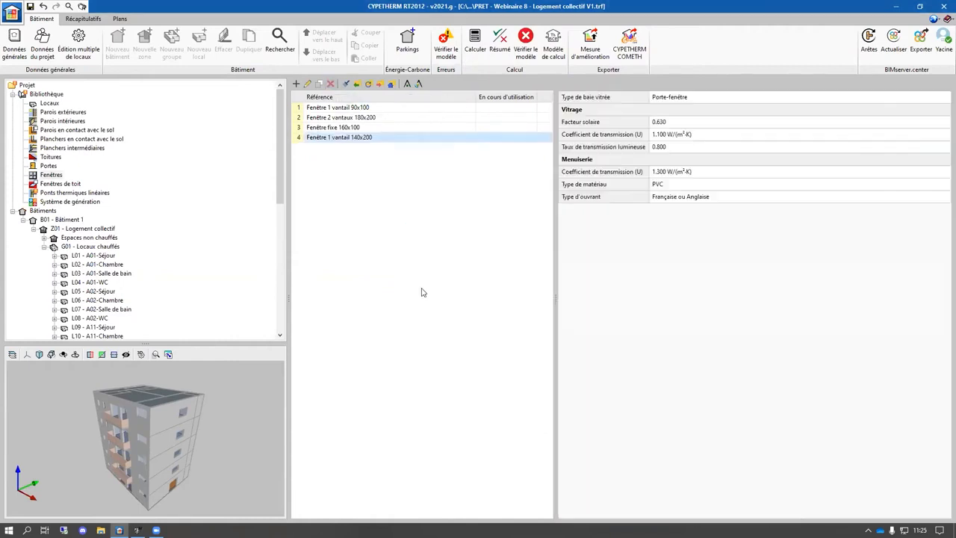
- Set the joinery's opaque surface percentage to 8% for the window type Fenêtre 1 vantail 140x200
{"action": "double_click", "coordinate": [369, 139]}
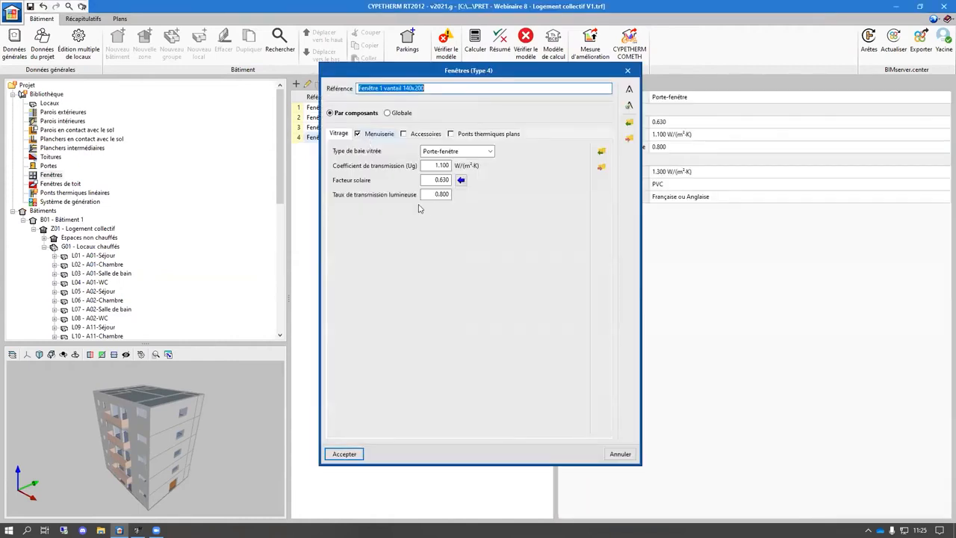
{"action": "left_click", "coordinate": [385, 134]}
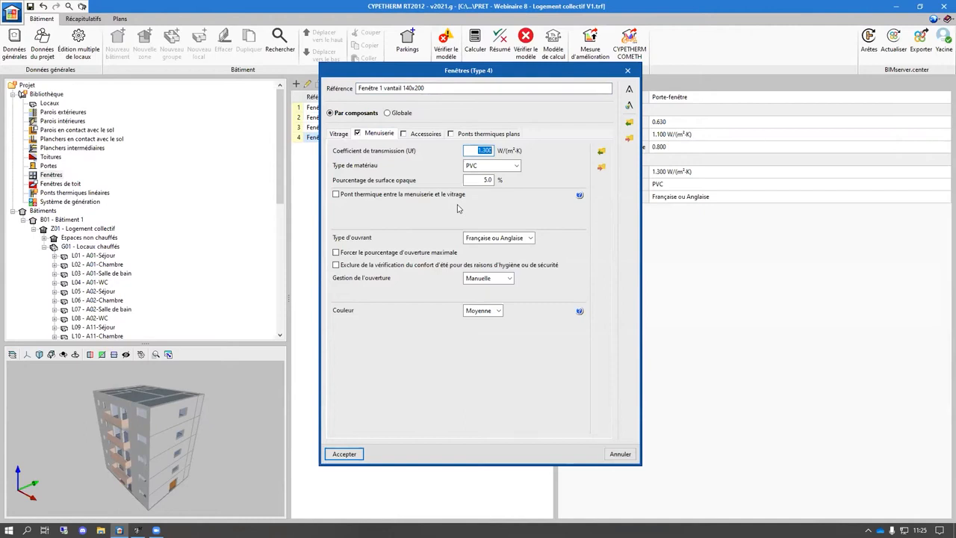
{"action": "left_click", "coordinate": [475, 181]}
{"action": "type", "text": "8"}
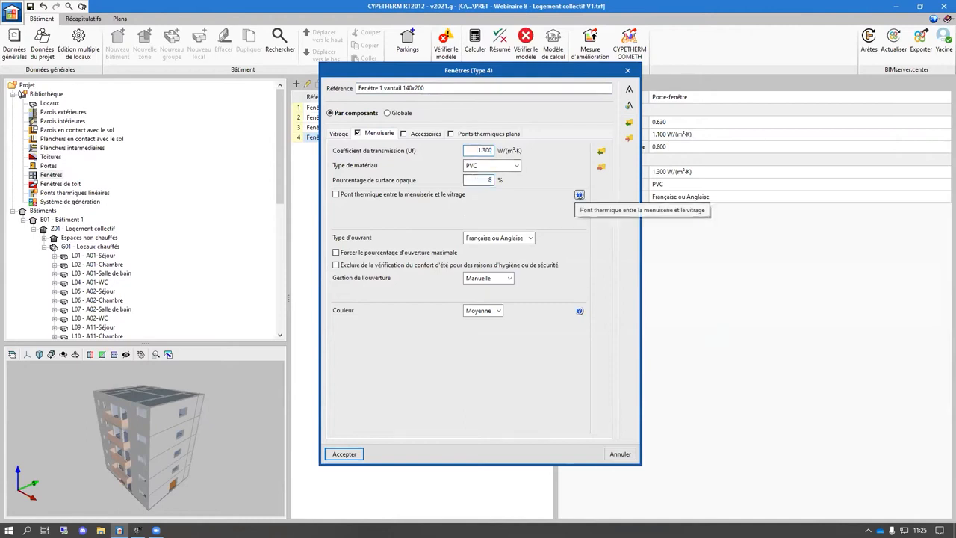
{"action": "left_click", "coordinate": [348, 457]}
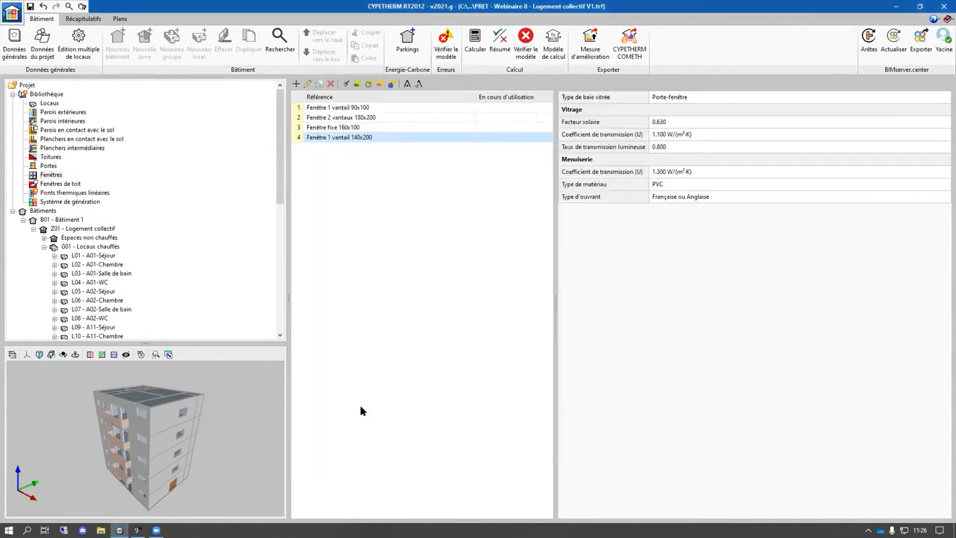
- Regenerate the linear thermal bridges by processing the model's edges under Règles Th-Bât (France), keeping the manually defined transmission coefficients
{"action": "left_click", "coordinate": [50, 193]}
{"action": "scroll", "coordinate": [487, 234], "scroll_direction": "down", "scroll_amount": 10}
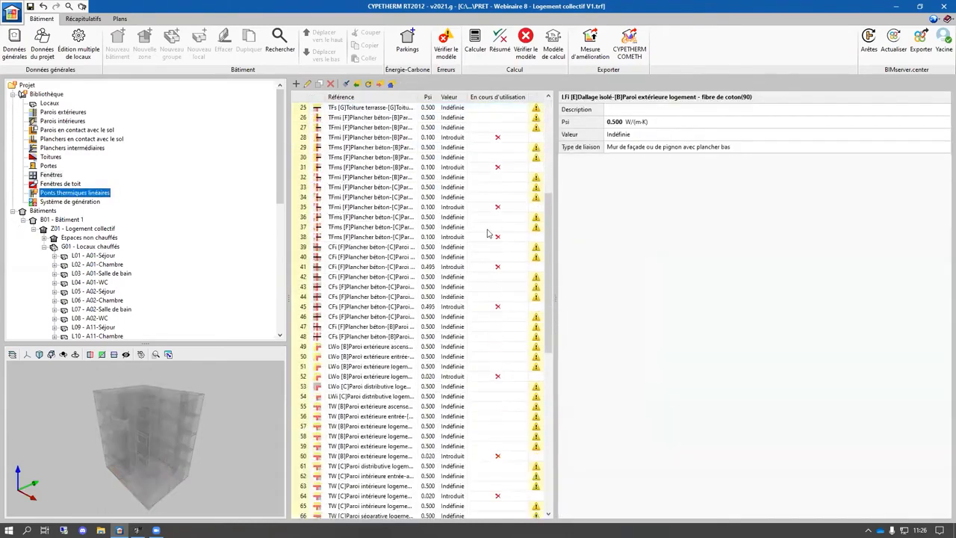
{"action": "scroll", "coordinate": [487, 233], "scroll_direction": "up", "scroll_amount": 10}
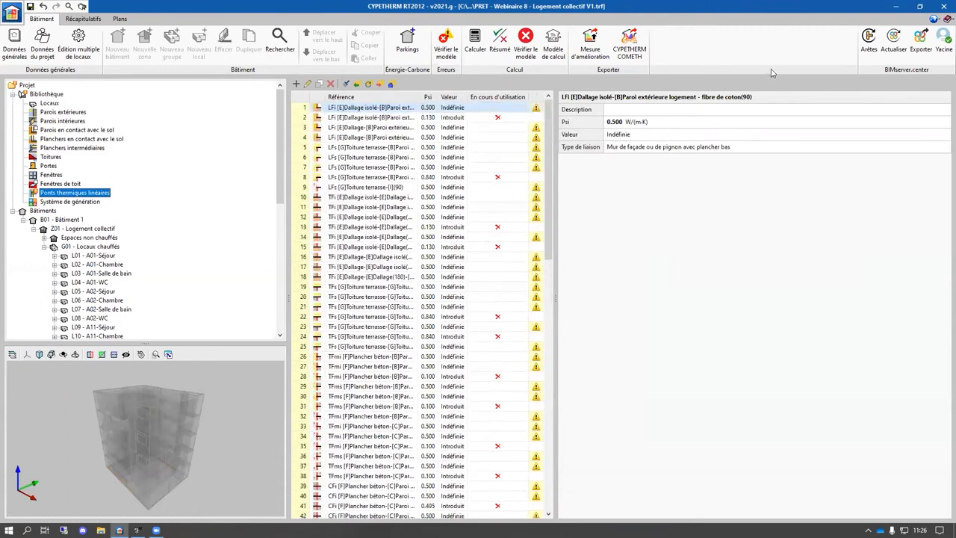
{"action": "left_click", "coordinate": [870, 43]}
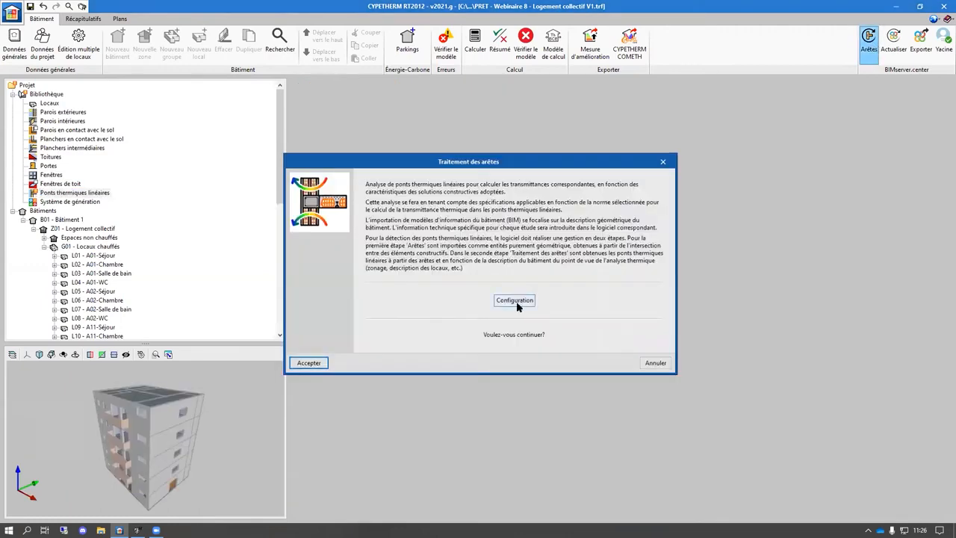
{"action": "left_click", "coordinate": [519, 301]}
{"action": "left_click", "coordinate": [487, 373]}
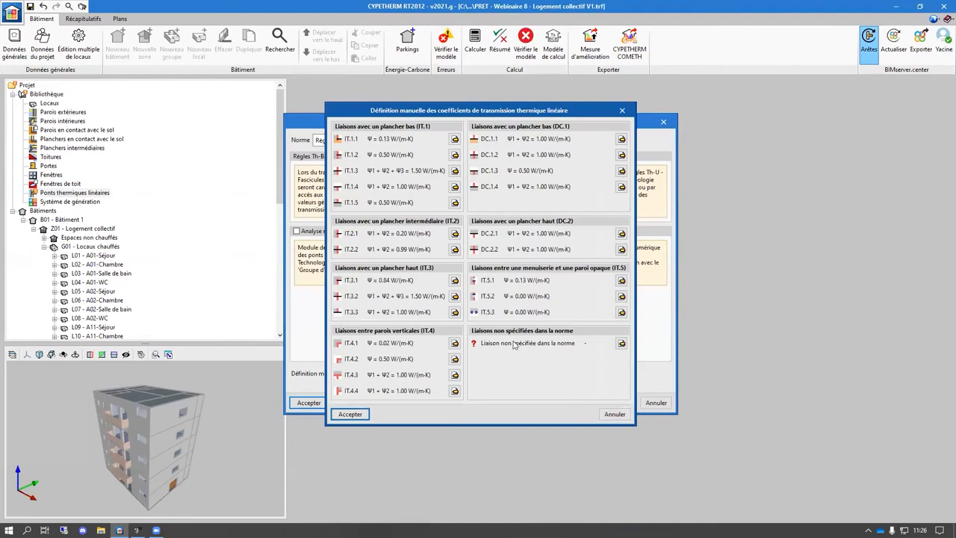
{"action": "left_click", "coordinate": [348, 415]}
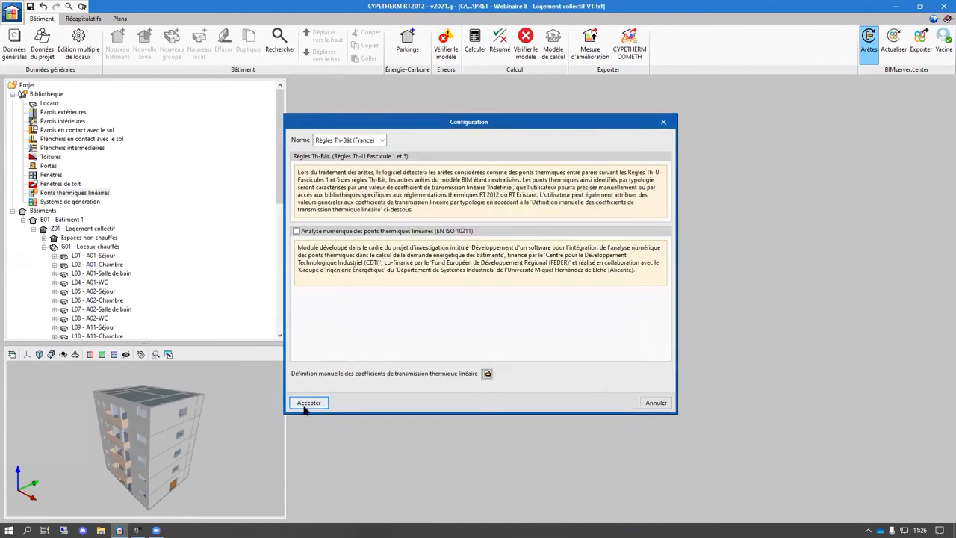
{"action": "left_click", "coordinate": [307, 404]}
{"action": "left_click", "coordinate": [312, 366]}
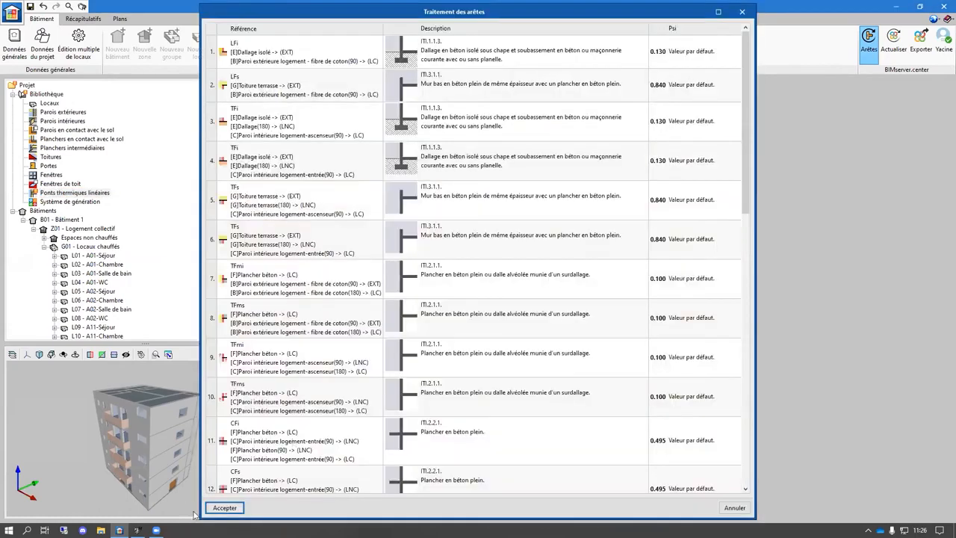
{"action": "left_click", "coordinate": [224, 508]}
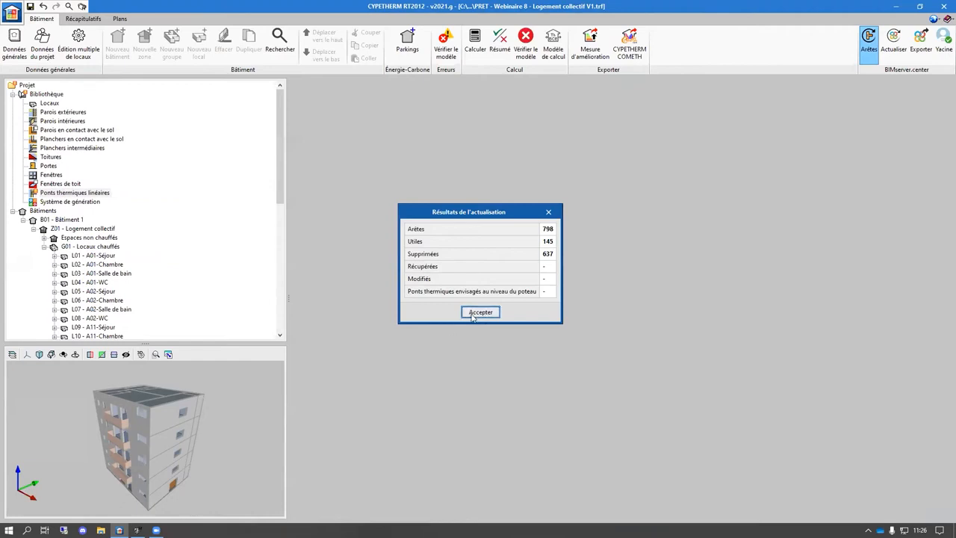
{"action": "left_click", "coordinate": [475, 314]}
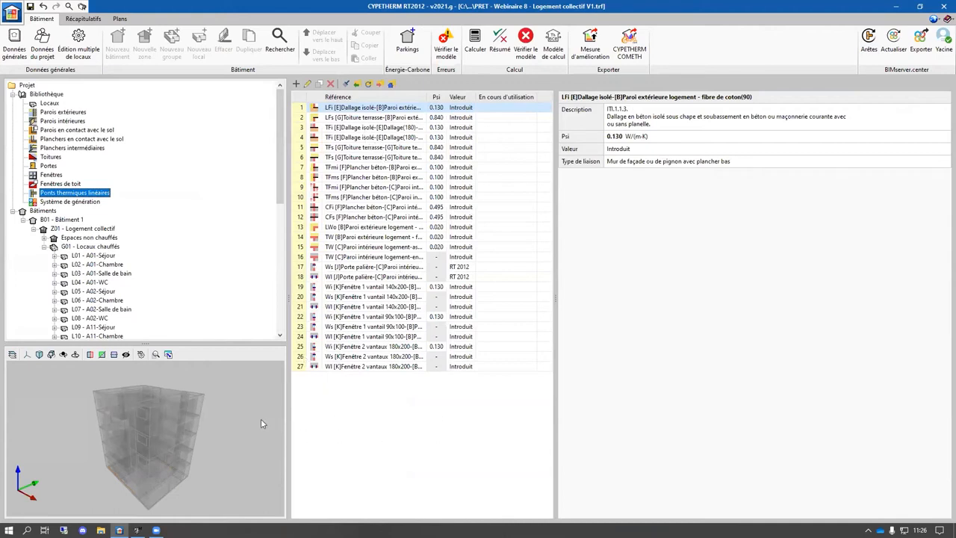
- Calculate the updated RT2012 model and accept the results summary
{"action": "left_click_drag", "start_coordinate": [168, 407], "coordinate": [188, 401]}
{"action": "left_click", "coordinate": [48, 202]}
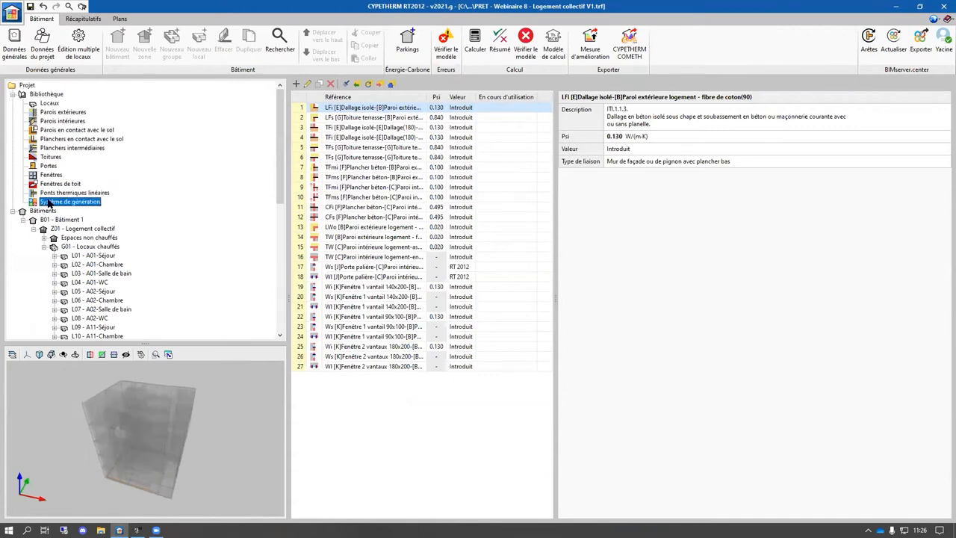
{"action": "left_click", "coordinate": [72, 112]}
{"action": "left_click", "coordinate": [53, 104]}
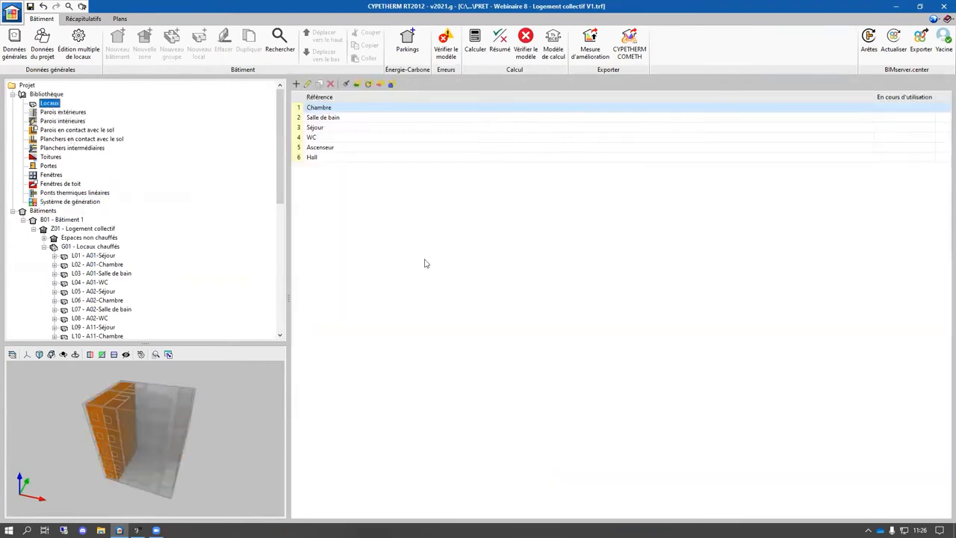
{"action": "left_click", "coordinate": [482, 45]}
{"action": "left_click", "coordinate": [387, 358]}
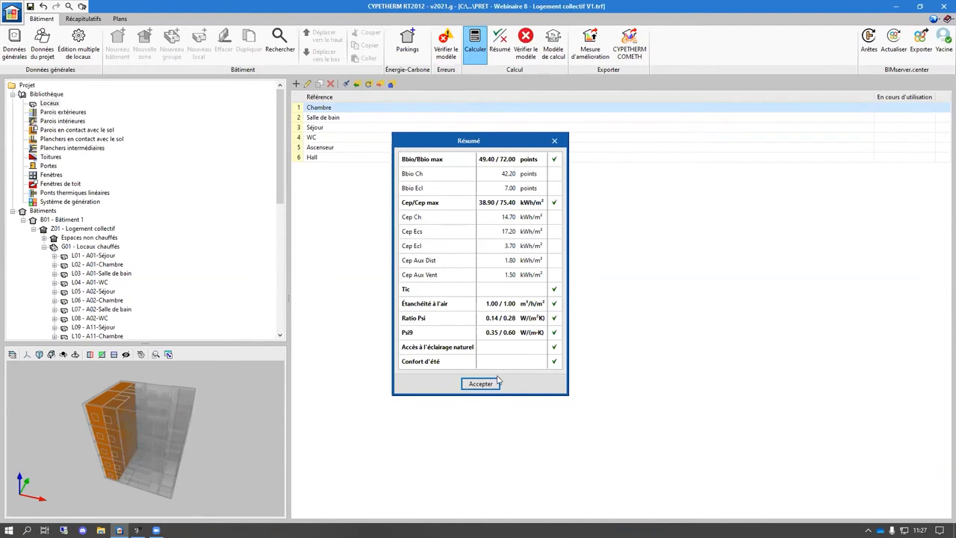
{"action": "left_click", "coordinate": [497, 383]}
- Open the Étude thermique réglementaire report and examine its compliance checks, including natural lighting access and summer comfort
{"action": "left_click", "coordinate": [93, 20]}
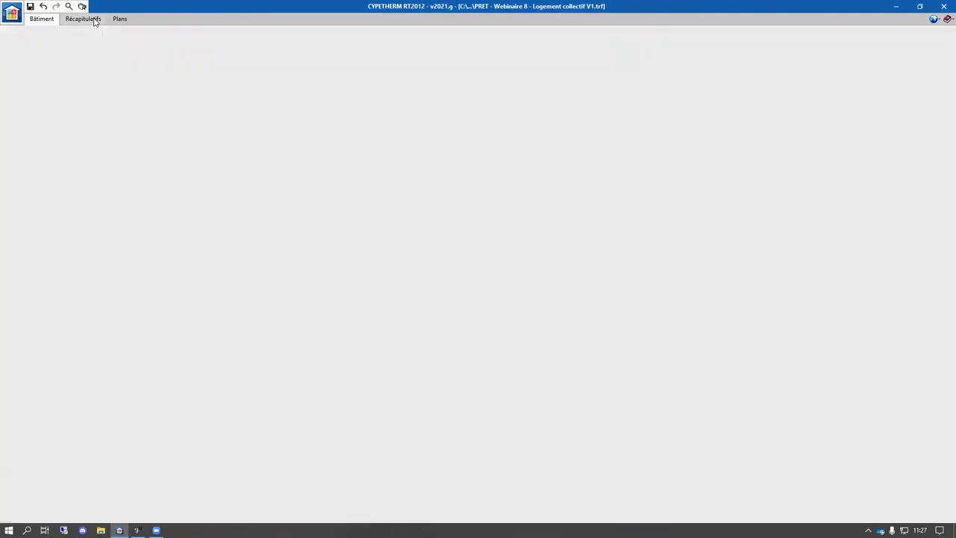
{"action": "left_click", "coordinate": [87, 35]}
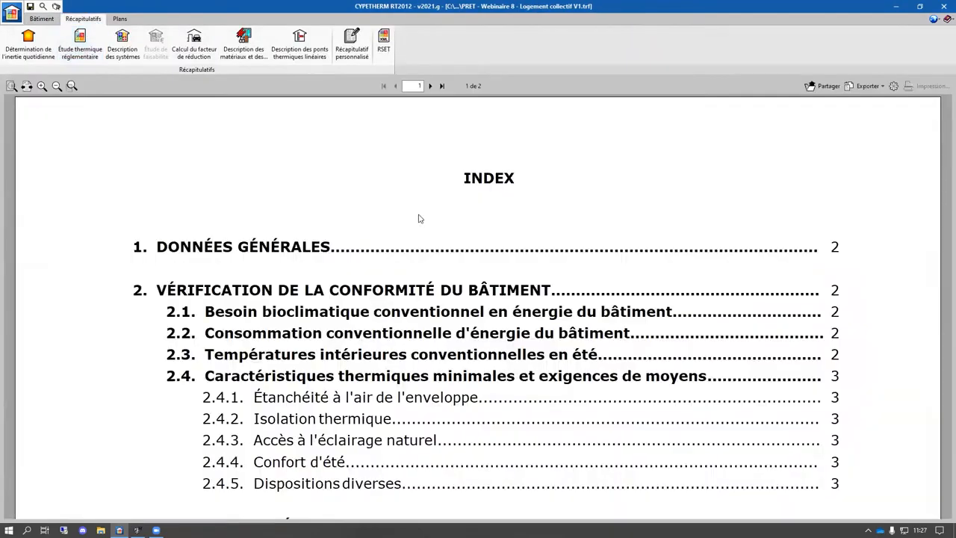
{"action": "scroll", "coordinate": [573, 204], "scroll_direction": "down", "scroll_amount": 4, "text": "ctrl"}
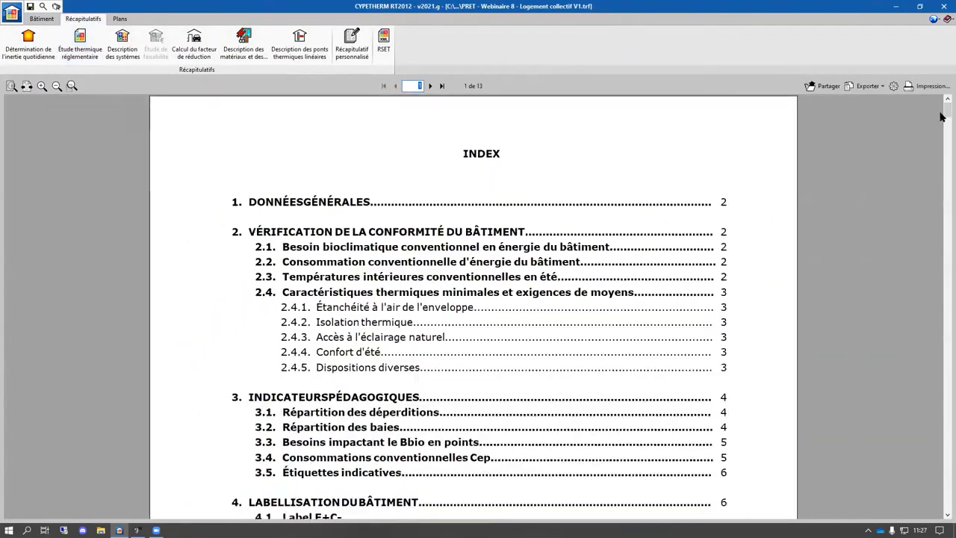
{"action": "left_click_drag", "start_coordinate": [943, 119], "coordinate": [941, 180]}
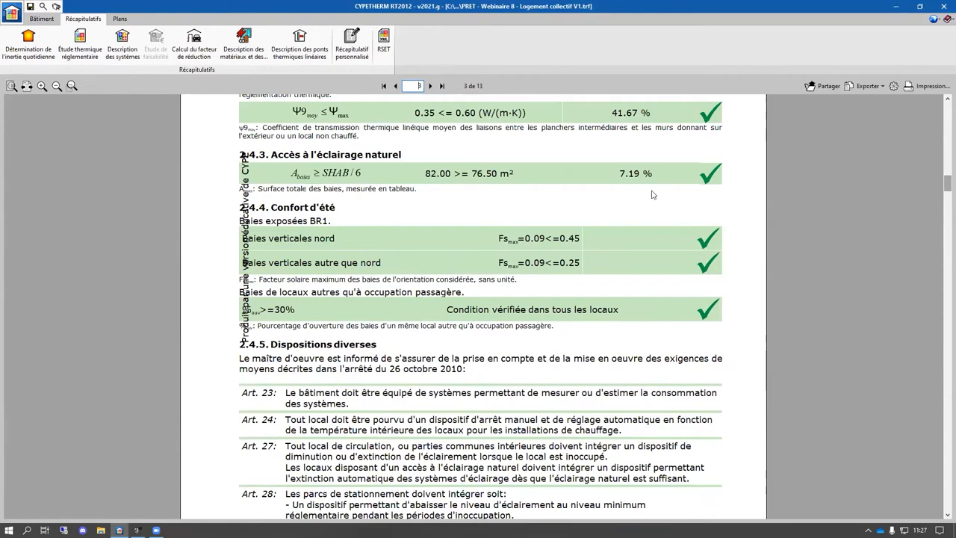
{"action": "scroll", "coordinate": [943, 181], "scroll_direction": "up", "scroll_amount": 15}
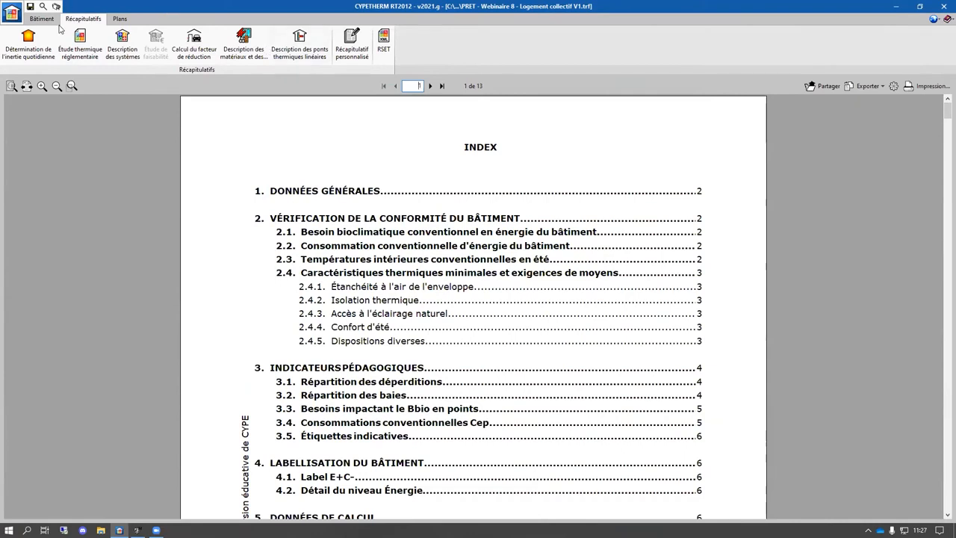
- Generate the standardised thermal study file named RSET in the Desktop folder and look through the resulting XML document
{"action": "left_click", "coordinate": [383, 39]}
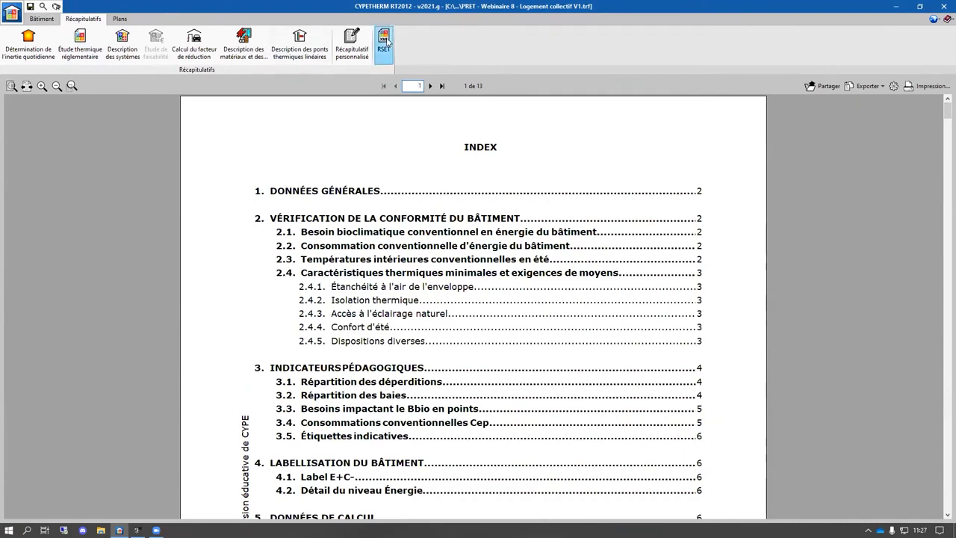
{"action": "left_click", "coordinate": [364, 264]}
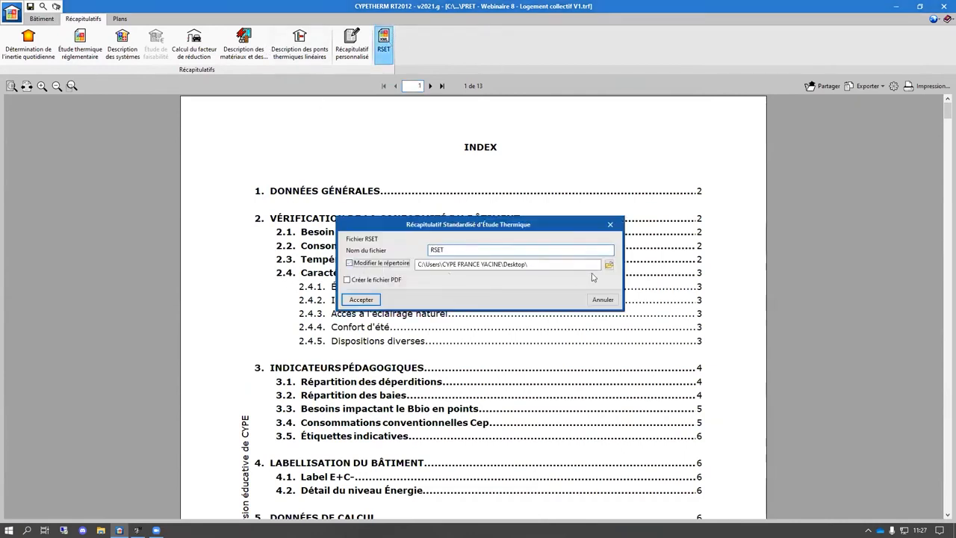
{"action": "left_click", "coordinate": [357, 299]}
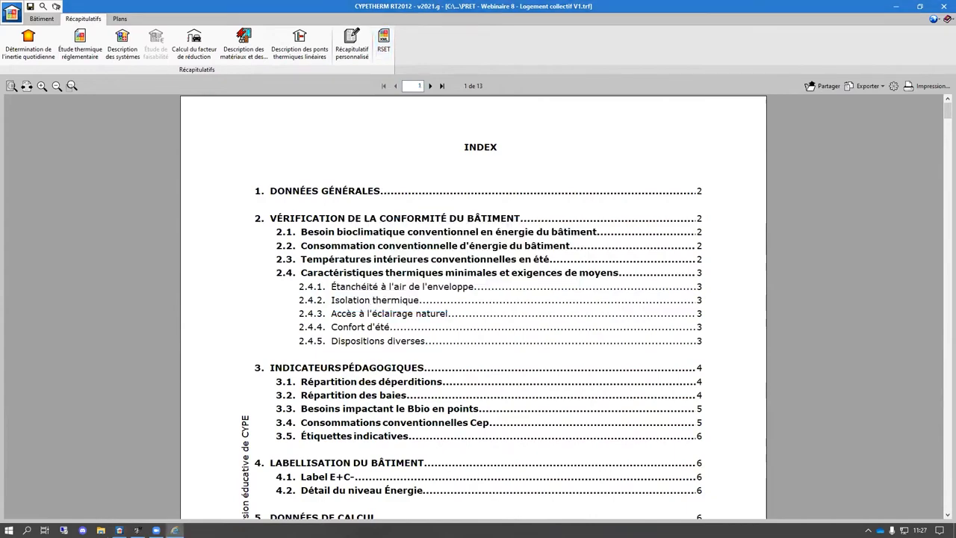
{"action": "scroll", "coordinate": [630, 166], "scroll_direction": "down", "scroll_amount": 15}
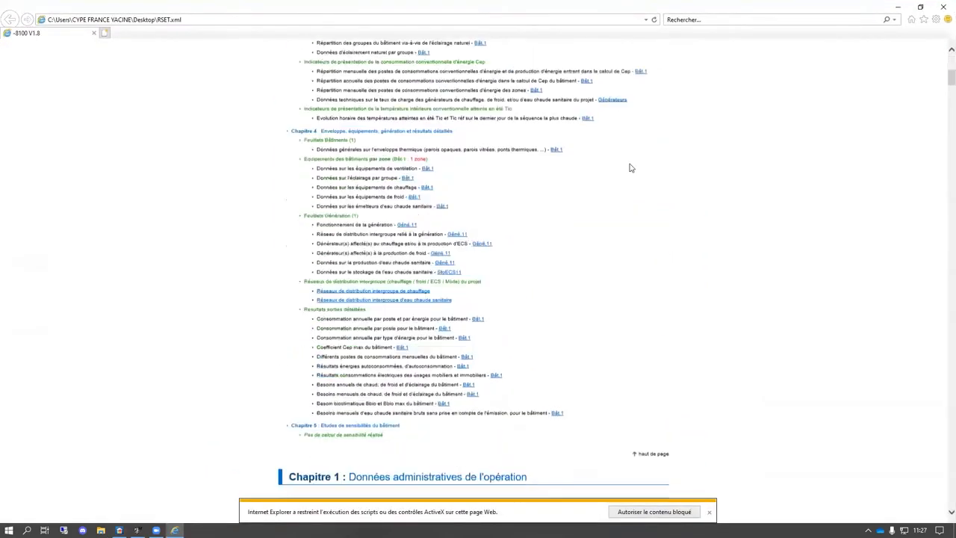
{"action": "scroll", "coordinate": [611, 172], "scroll_direction": "down", "scroll_amount": 12}
{"action": "scroll", "coordinate": [610, 172], "scroll_direction": "up", "scroll_amount": 3}
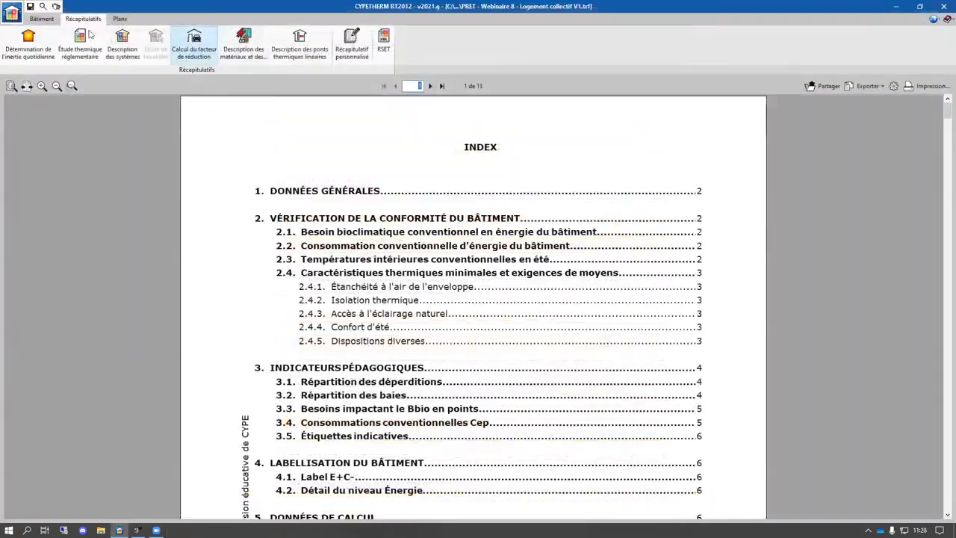
- Export the thermal study to the BIMserver.center project with the file name RSET in the Desktop folder, and close the XML preview
{"action": "left_click", "coordinate": [42, 19]}
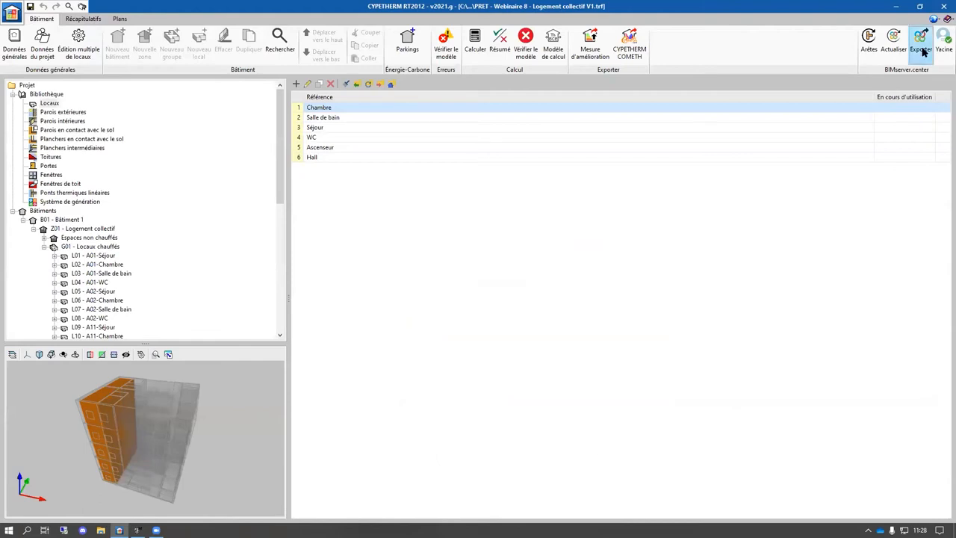
{"action": "left_click", "coordinate": [922, 49]}
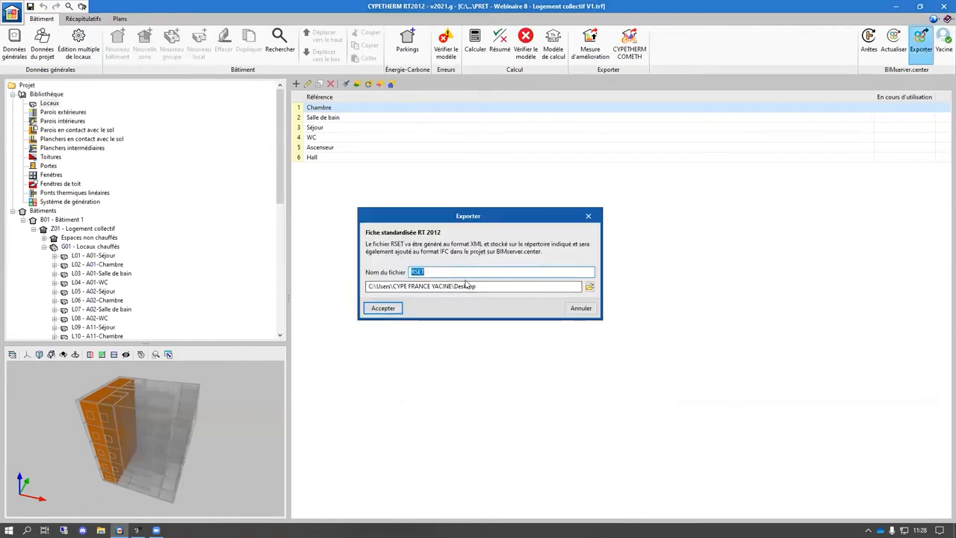
{"action": "left_click", "coordinate": [383, 308]}
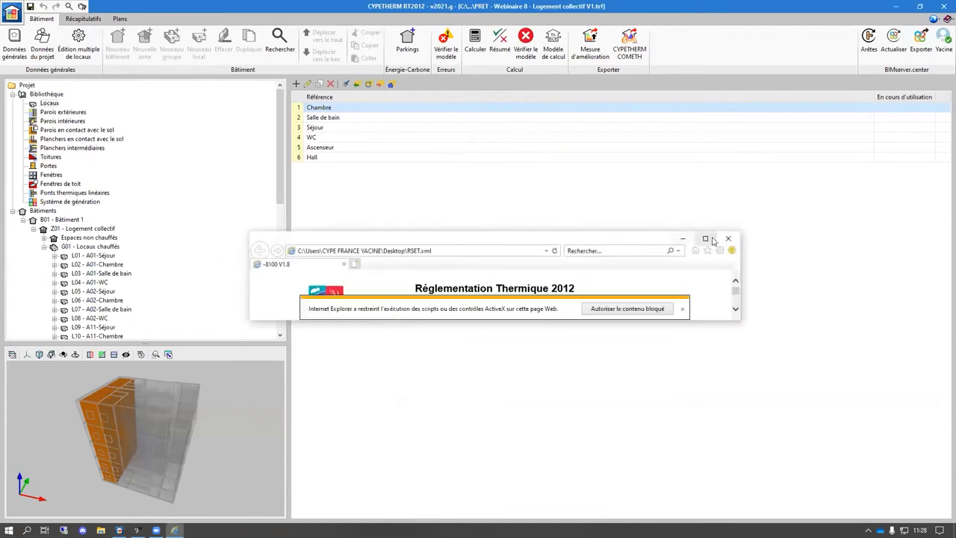
{"action": "left_click", "coordinate": [729, 240]}
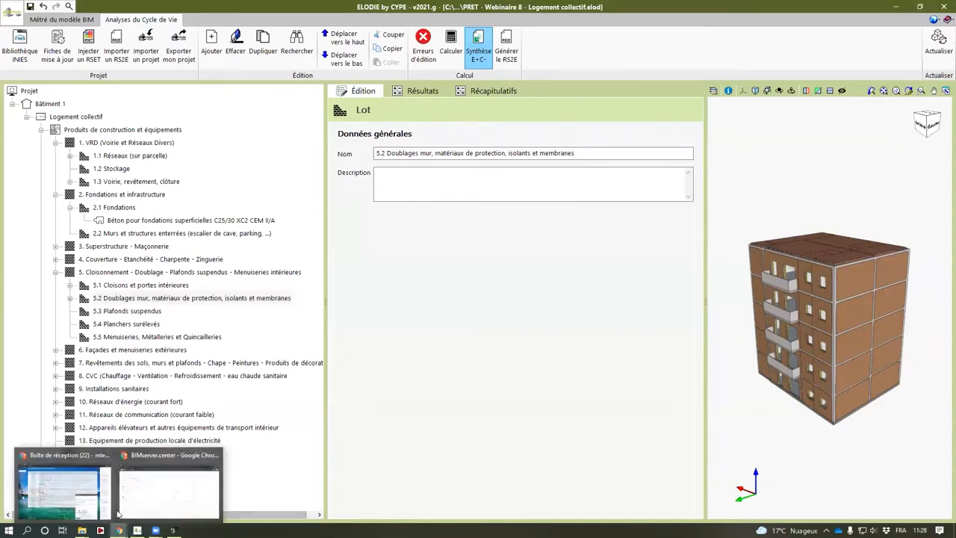
- Switch to BIMserver.center to check when Réglementation Thermique 2012 (Bbio) was last modified, and return to ELODIE by CYPE
{"action": "left_click", "coordinate": [126, 501]}
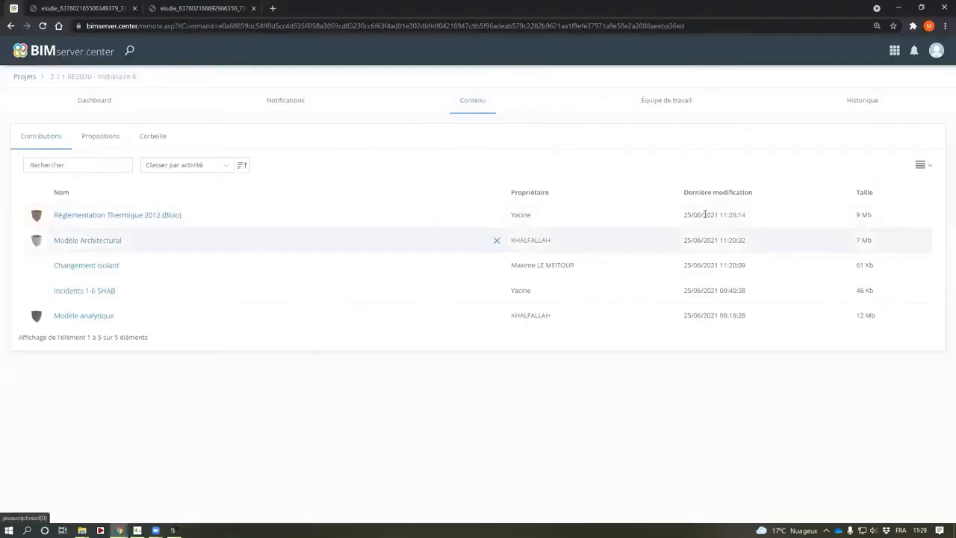
{"action": "left_click_drag", "start_coordinate": [750, 215], "coordinate": [719, 215]}
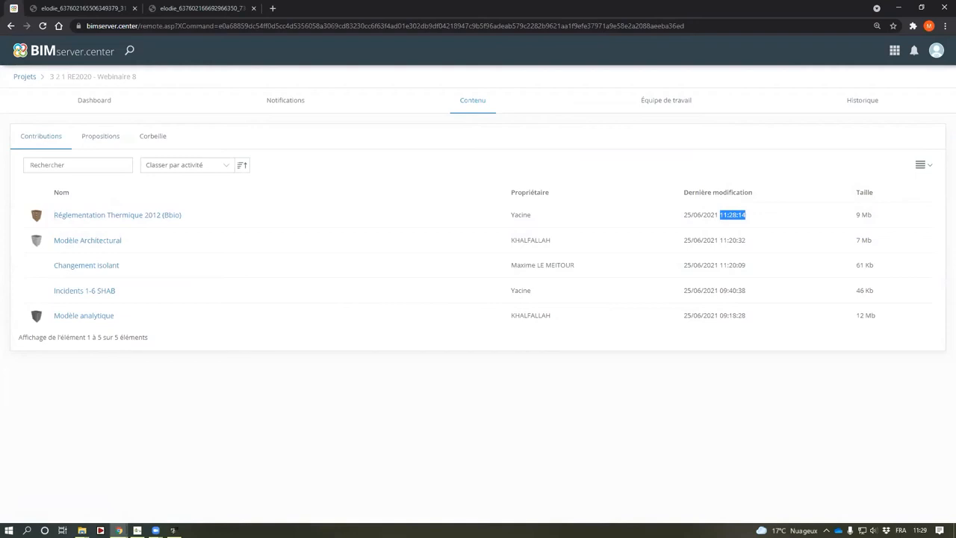
{"action": "left_click", "coordinate": [137, 530]}
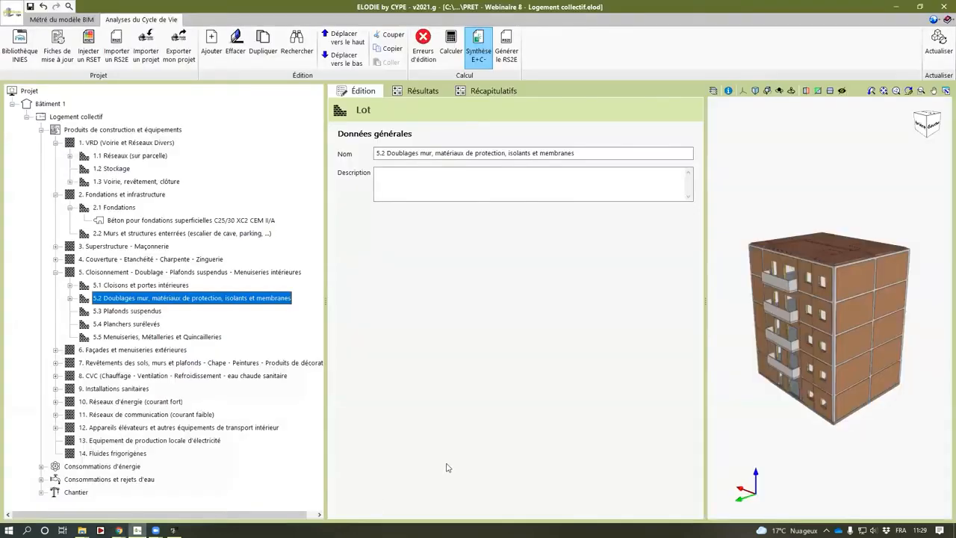
- Update the BIM quantity model from BIMserver.center, including the CYPETHERM RT2012 Réglementation Thermique 2012 (Bbio) and IFC Builder Modèle Architectural files
{"action": "left_click", "coordinate": [57, 21]}
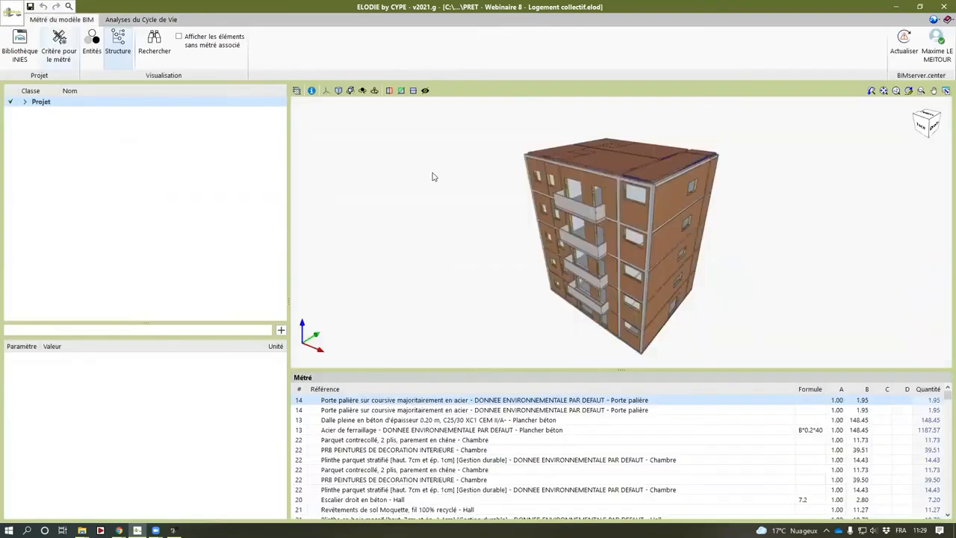
{"action": "left_click", "coordinate": [903, 45]}
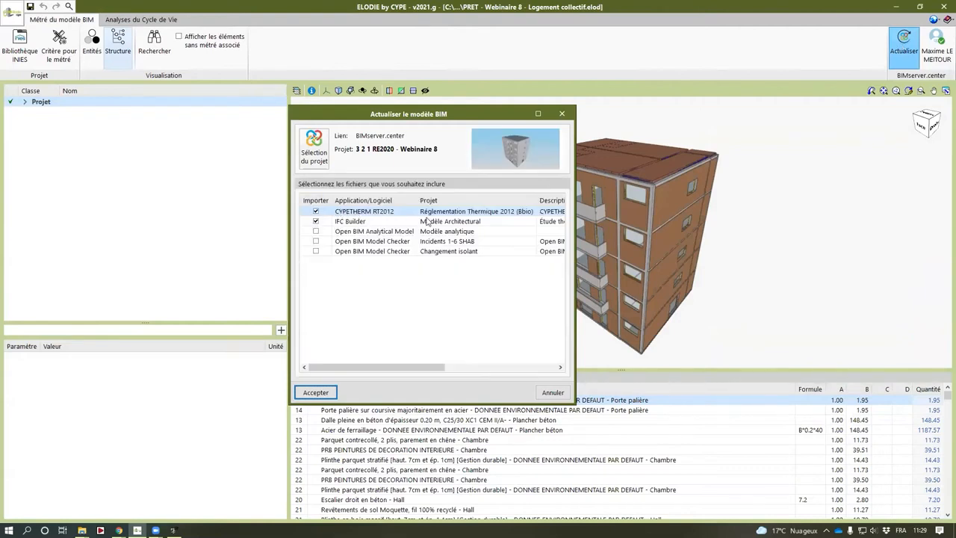
{"action": "left_click_drag", "start_coordinate": [576, 236], "coordinate": [696, 238]}
{"action": "left_click", "coordinate": [491, 232]}
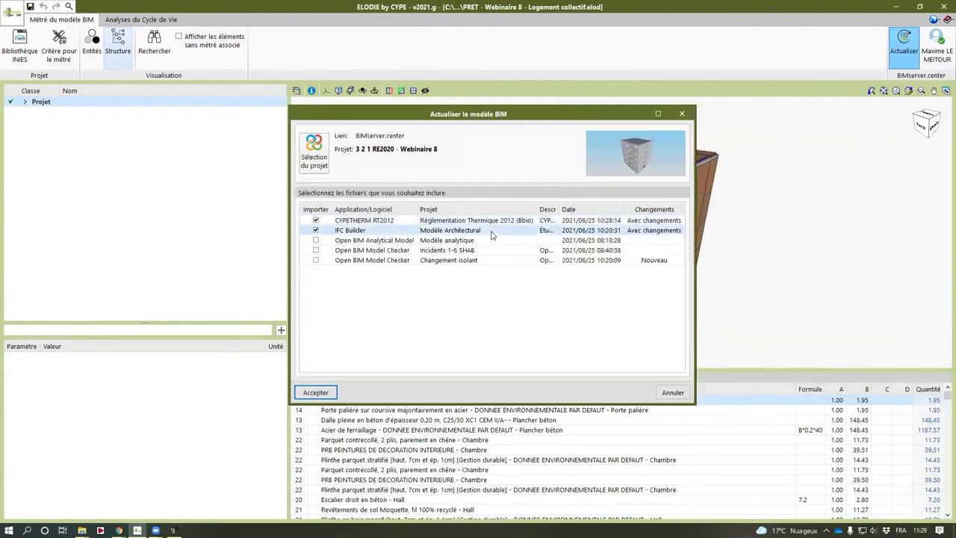
{"action": "left_click", "coordinate": [492, 222]}
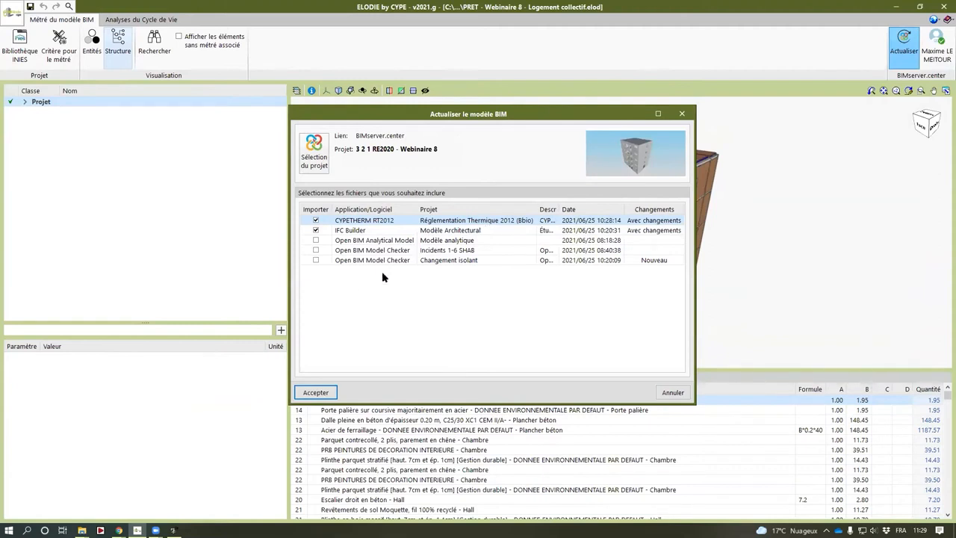
{"action": "left_click", "coordinate": [316, 393]}
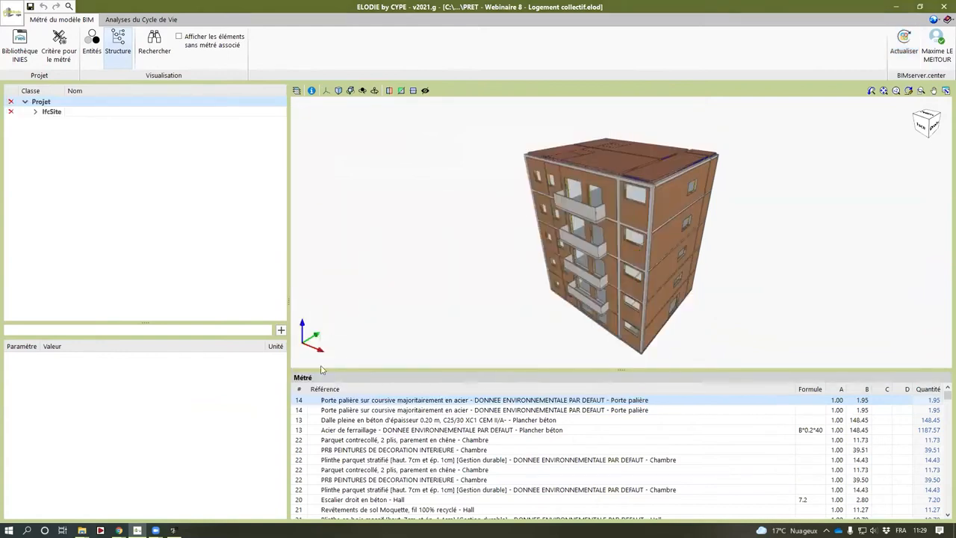
- List the model by entity and examine the quantity status of the Paroi extérieure logement - fibre de coton walls and Fenêtre 1 vantail 140x200 windows
{"action": "left_click", "coordinate": [35, 112]}
{"action": "left_click", "coordinate": [46, 122]}
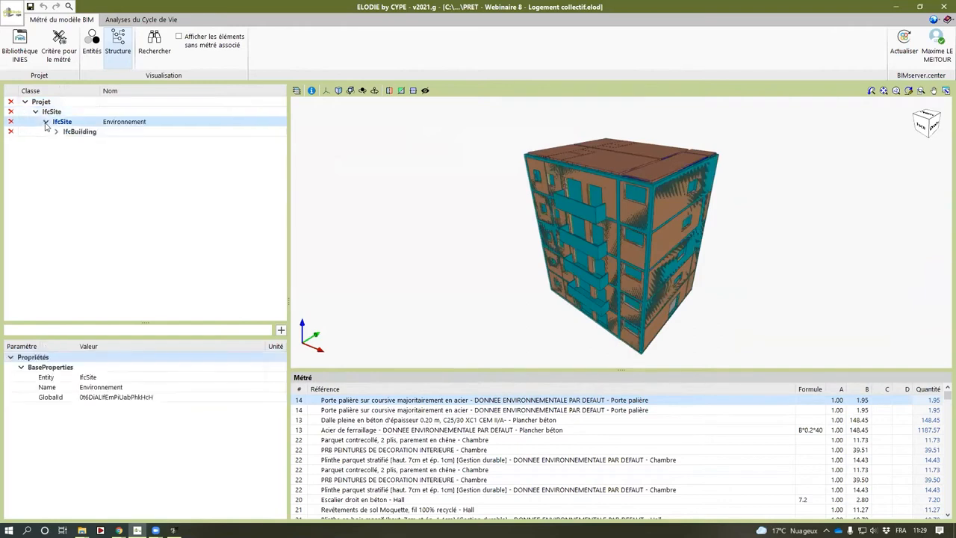
{"action": "left_click", "coordinate": [93, 56]}
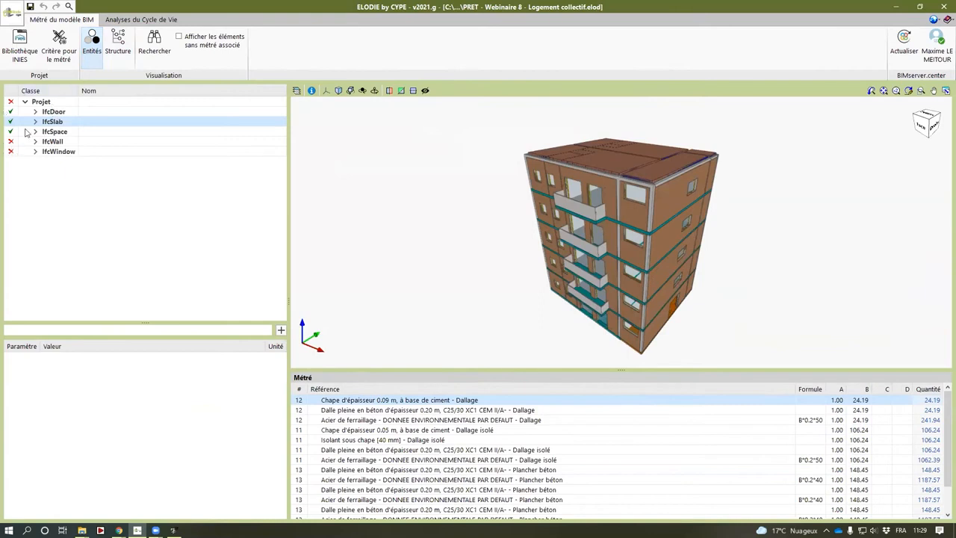
{"action": "left_click", "coordinate": [35, 141]}
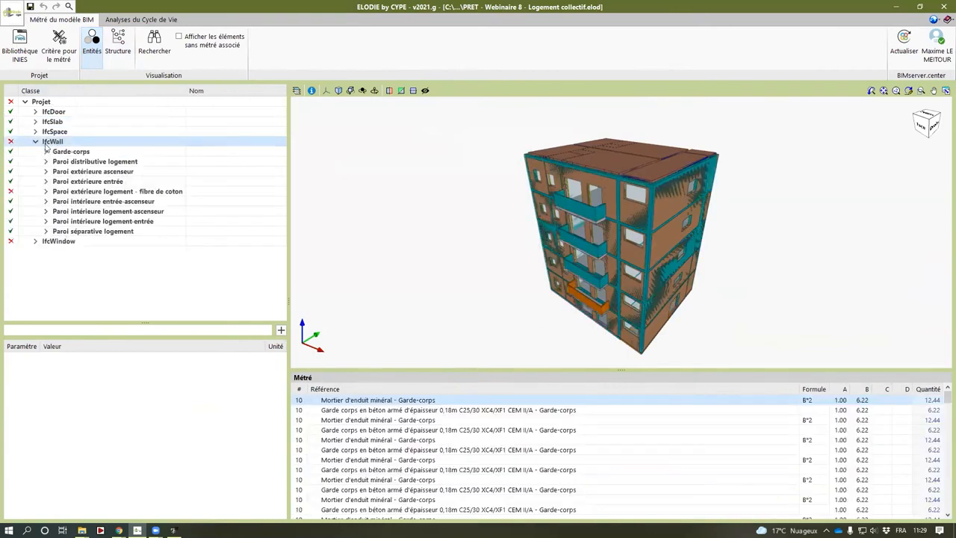
{"action": "left_click", "coordinate": [108, 193]}
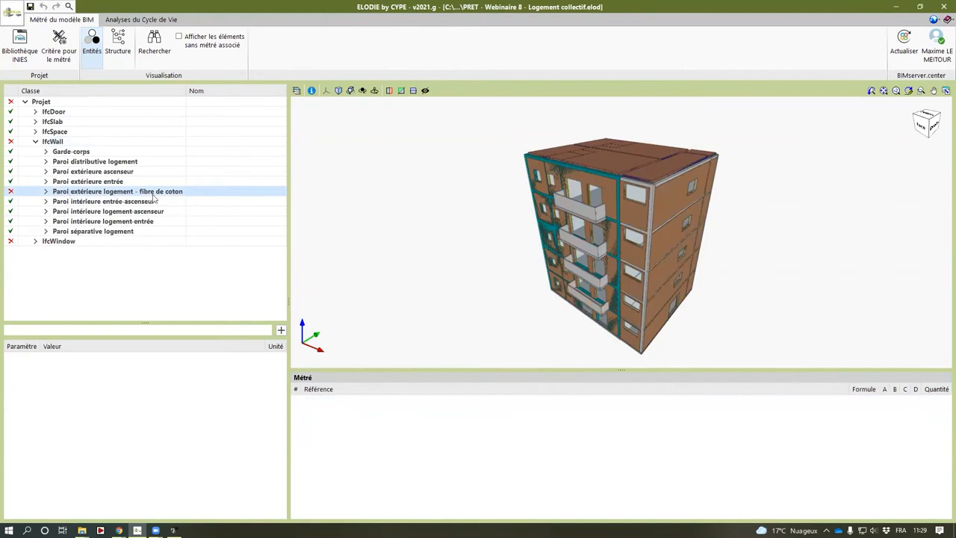
{"action": "left_click", "coordinate": [45, 192]}
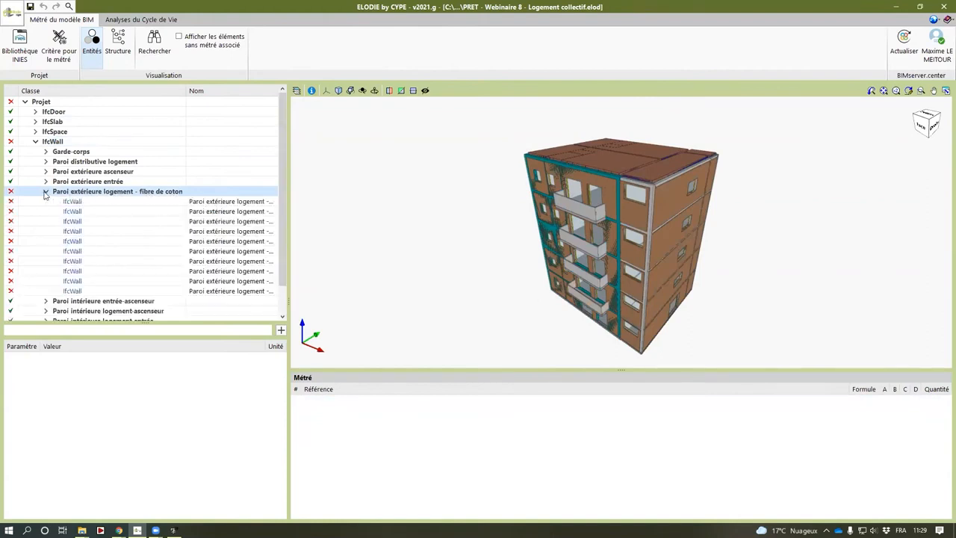
{"action": "scroll", "coordinate": [141, 233], "scroll_direction": "down", "scroll_amount": 1}
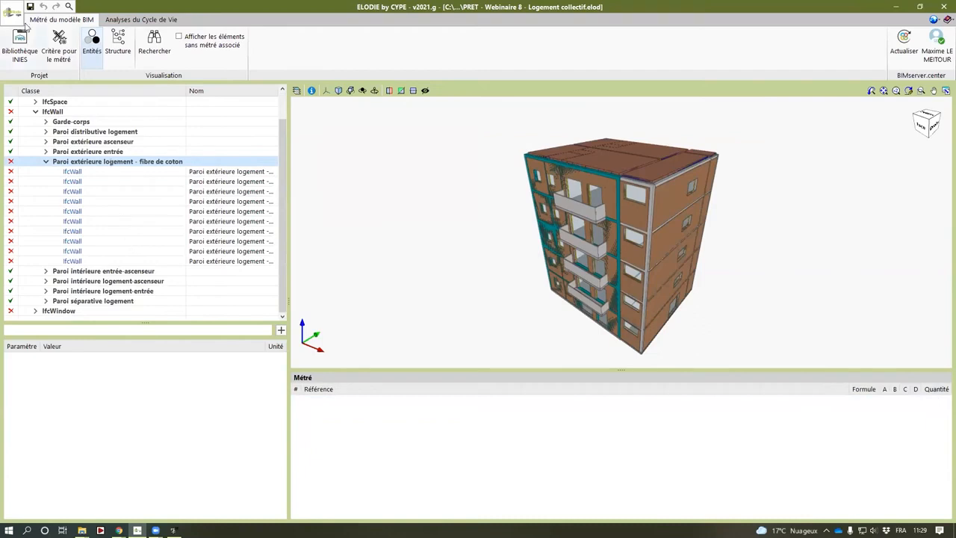
{"action": "left_click", "coordinate": [35, 311]}
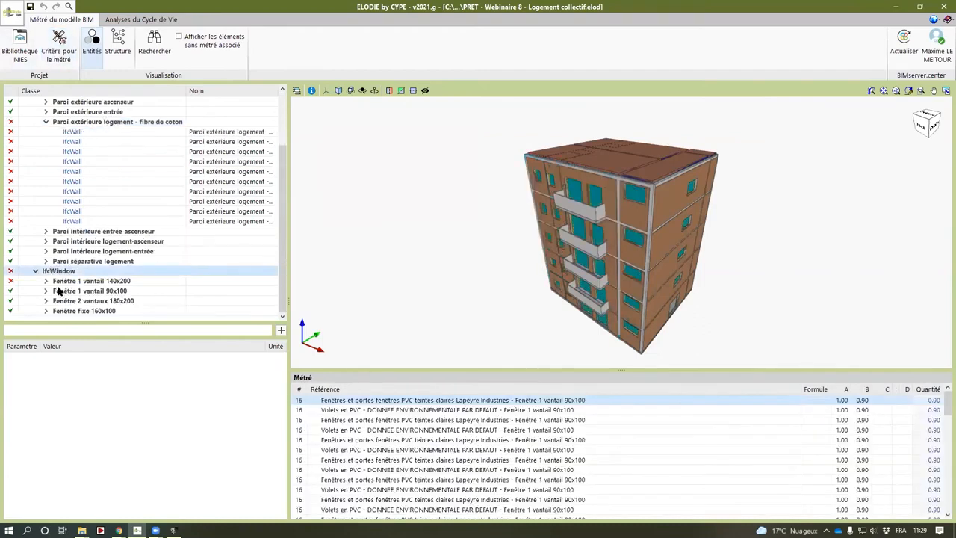
{"action": "left_click", "coordinate": [45, 282]}
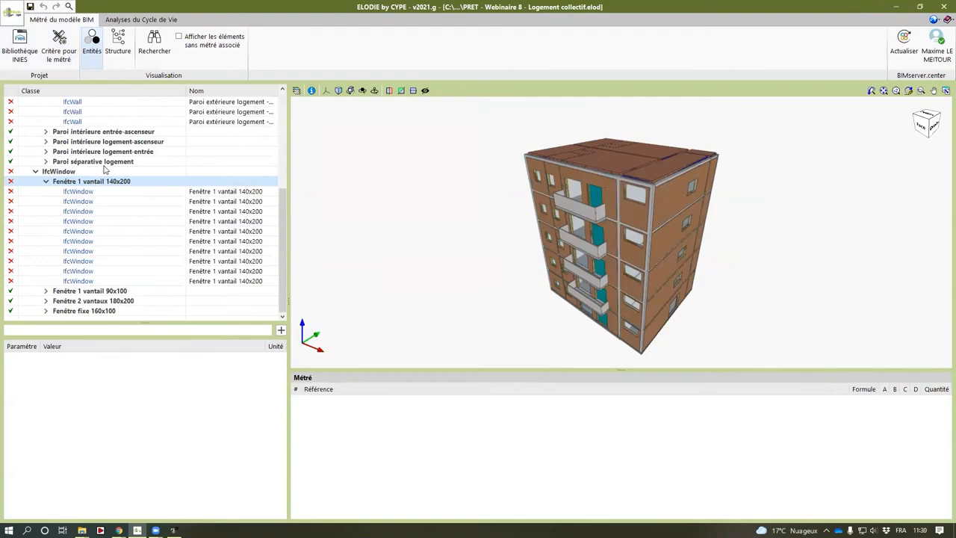
- Edit the Logement collectif quantity criteria and duplicate the Parois extérieures logement rule as Parois extérieures logement avec fibre de coton
{"action": "left_click", "coordinate": [60, 58]}
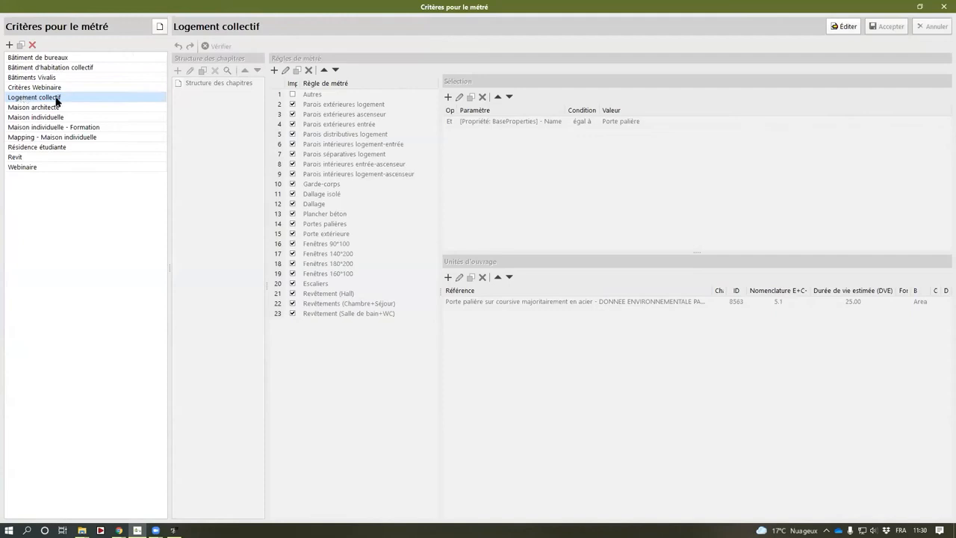
{"action": "left_click", "coordinate": [844, 26]}
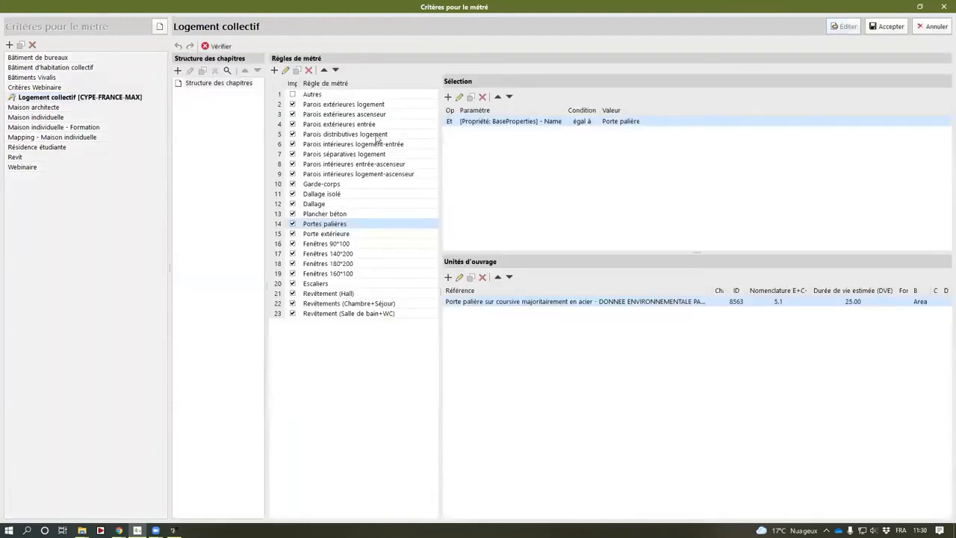
{"action": "left_click", "coordinate": [350, 106]}
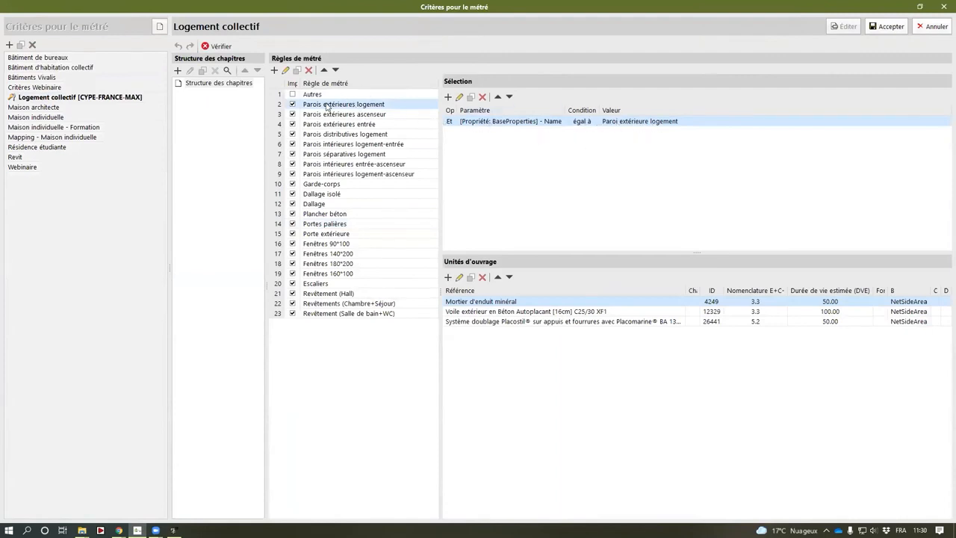
{"action": "left_click", "coordinate": [298, 71]}
{"action": "left_click", "coordinate": [547, 262]}
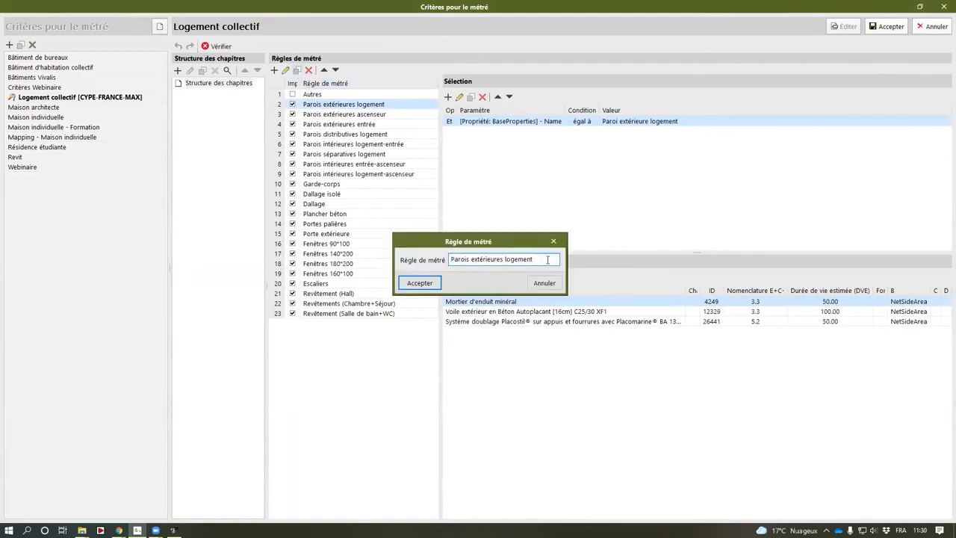
{"action": "type", "text": "avec fibre de coton"}
{"action": "key", "text": "Return"}
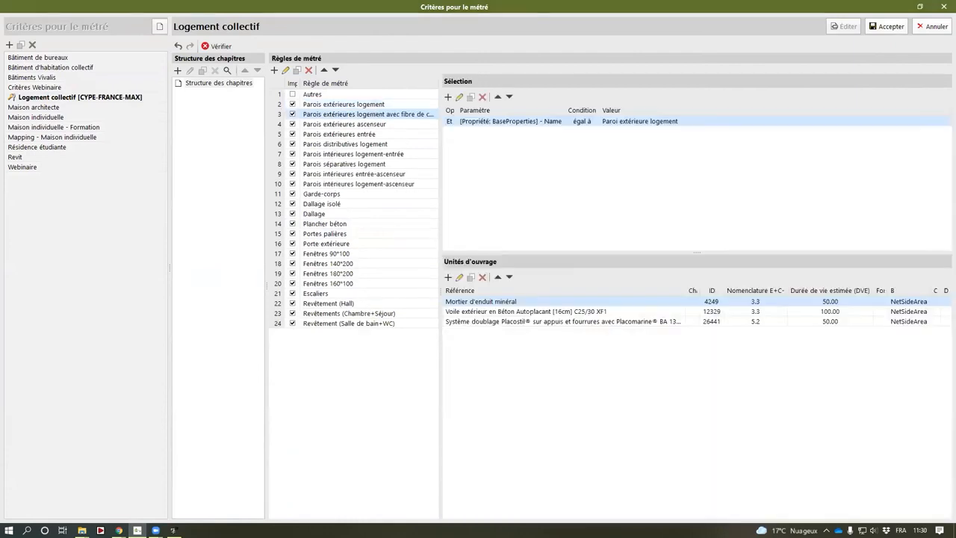
{"action": "left_click", "coordinate": [412, 113]}
{"action": "left_click_drag", "start_coordinate": [439, 151], "coordinate": [496, 152]}
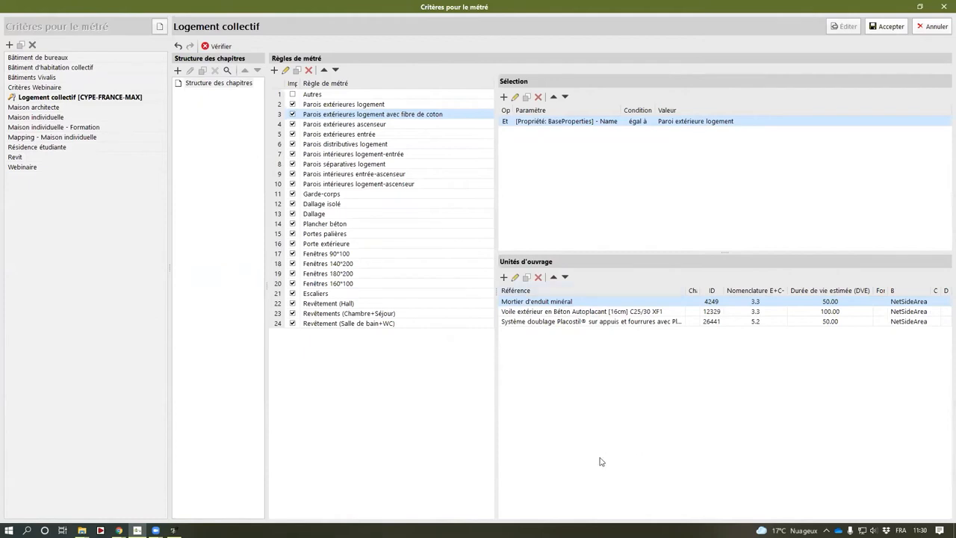
- Set the cotton-fibre wall rule's selection condition to Name égal à Paroi extérieure logement - fibre de coton
{"action": "left_click", "coordinate": [358, 105]}
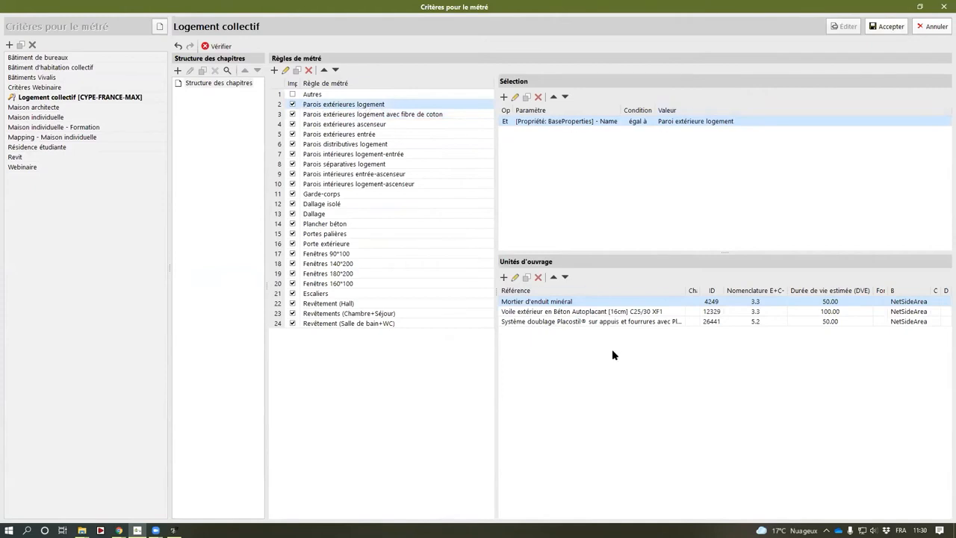
{"action": "left_click", "coordinate": [408, 115]}
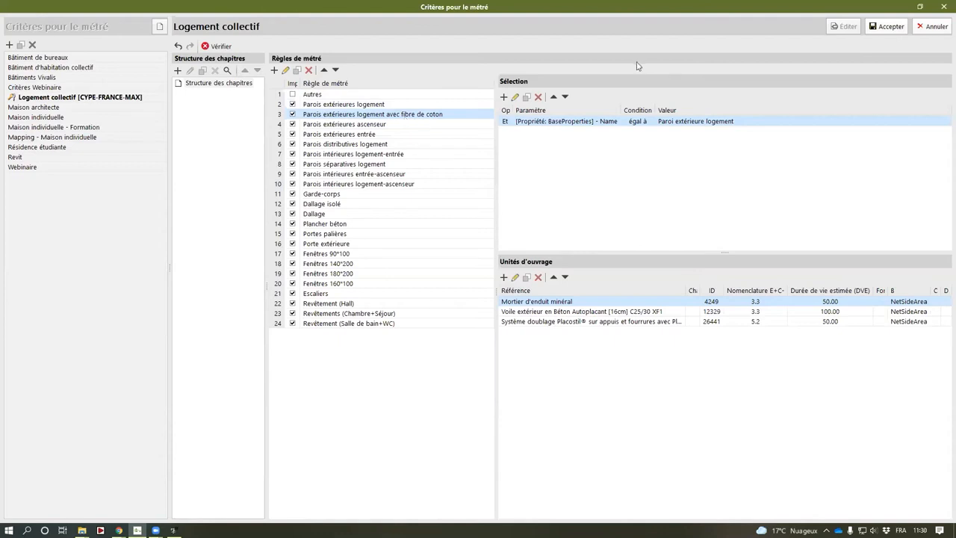
{"action": "double_click", "coordinate": [682, 122]}
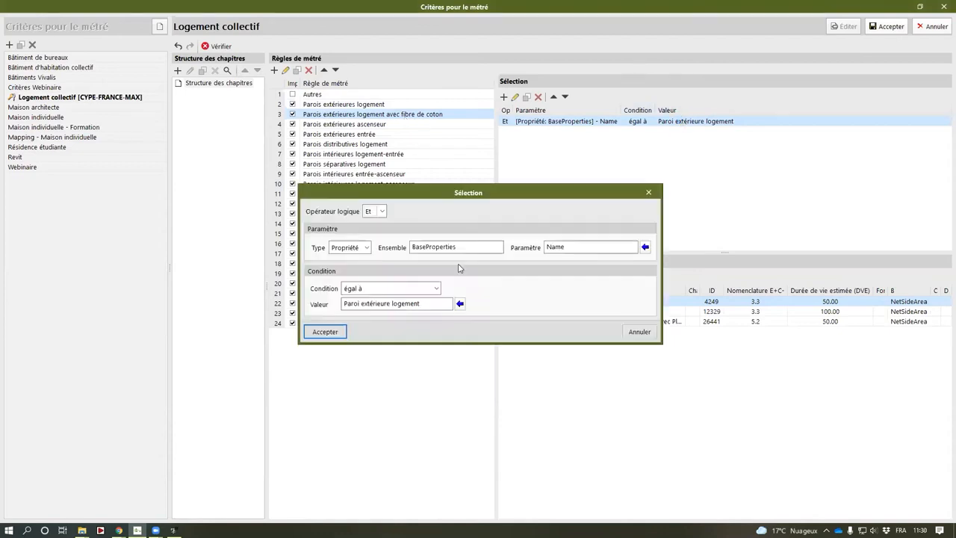
{"action": "left_click", "coordinate": [458, 304]}
{"action": "left_click", "coordinate": [496, 196]}
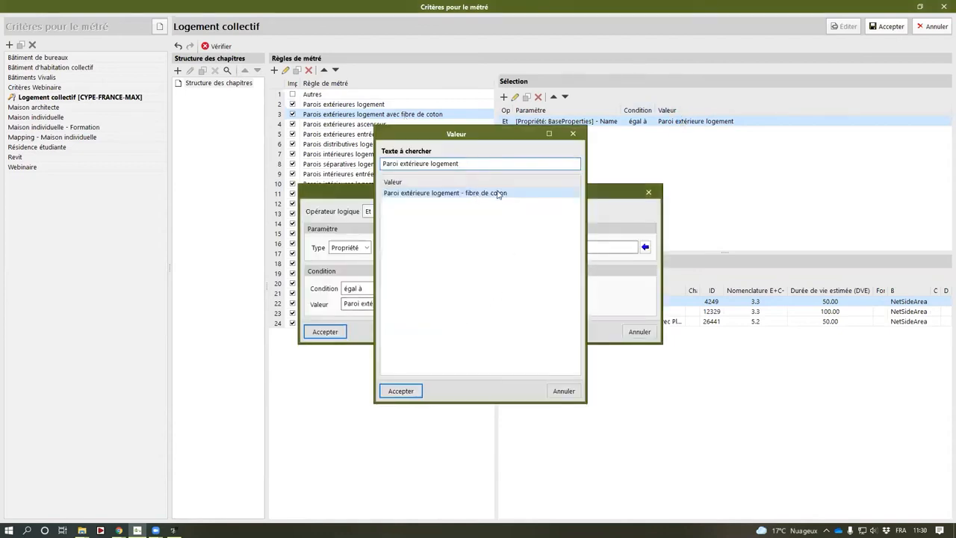
{"action": "key", "text": "Return"}
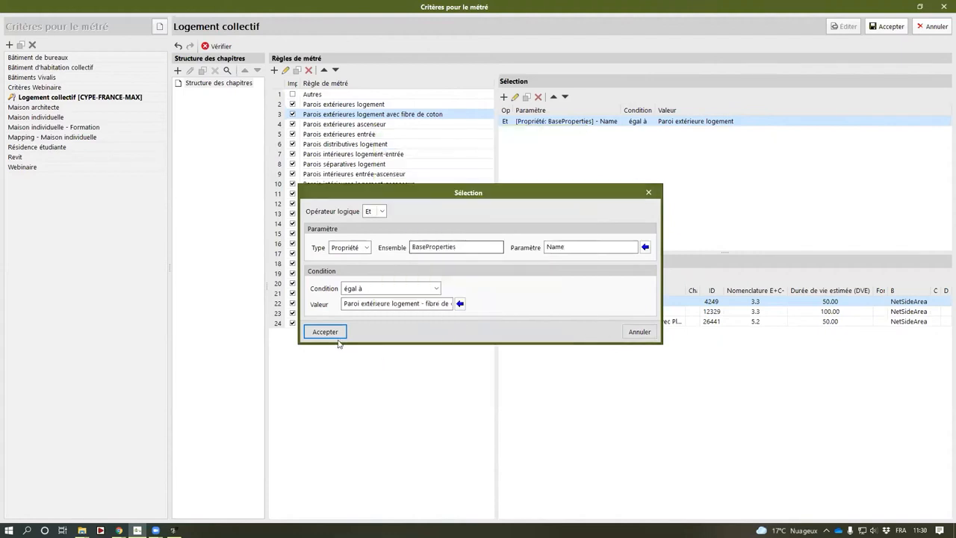
{"action": "left_click", "coordinate": [325, 332]}
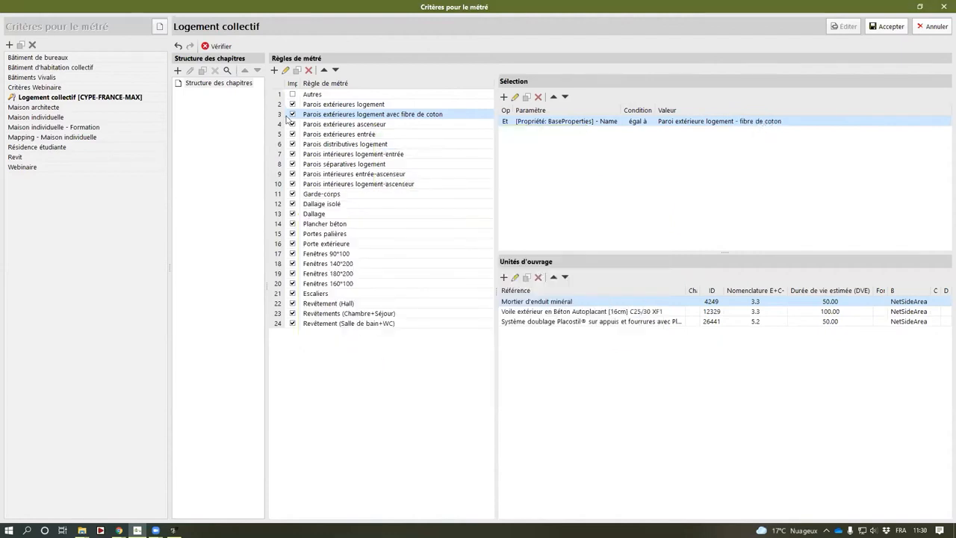
{"action": "left_click", "coordinate": [378, 106]}
{"action": "left_click", "coordinate": [381, 114]}
- Duplicate the Fenêtres 140*200 quantity rule under the name Fenêtres 90*200
{"action": "left_click", "coordinate": [350, 273]}
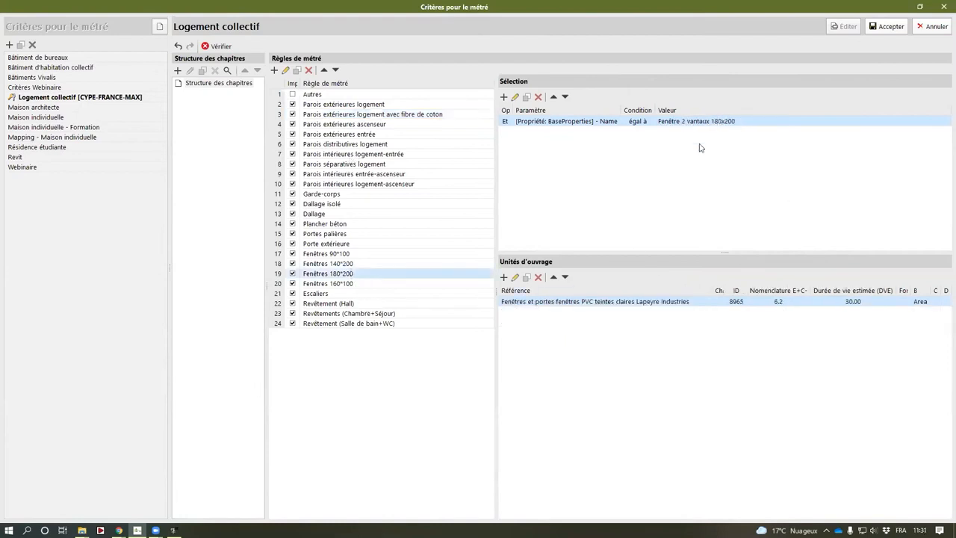
{"action": "double_click", "coordinate": [346, 264]}
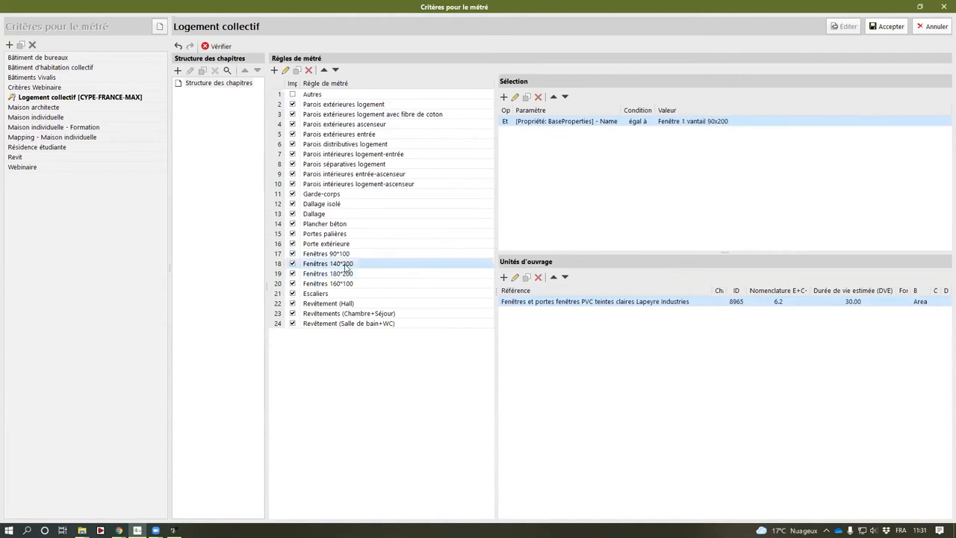
{"action": "left_click", "coordinate": [431, 283]}
{"action": "left_click", "coordinate": [298, 71]}
{"action": "left_click", "coordinate": [489, 260]}
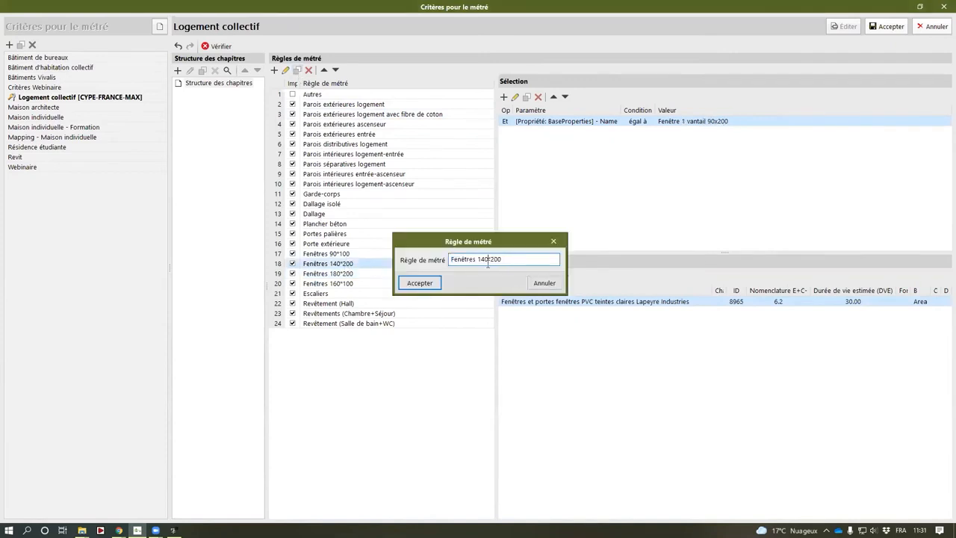
{"action": "key", "text": "BackSpace"}
{"action": "key", "text": "BackSpace"}
{"action": "key", "text": "BackSpace"}
{"action": "type", "text": "90"}
{"action": "key", "text": "Return"}
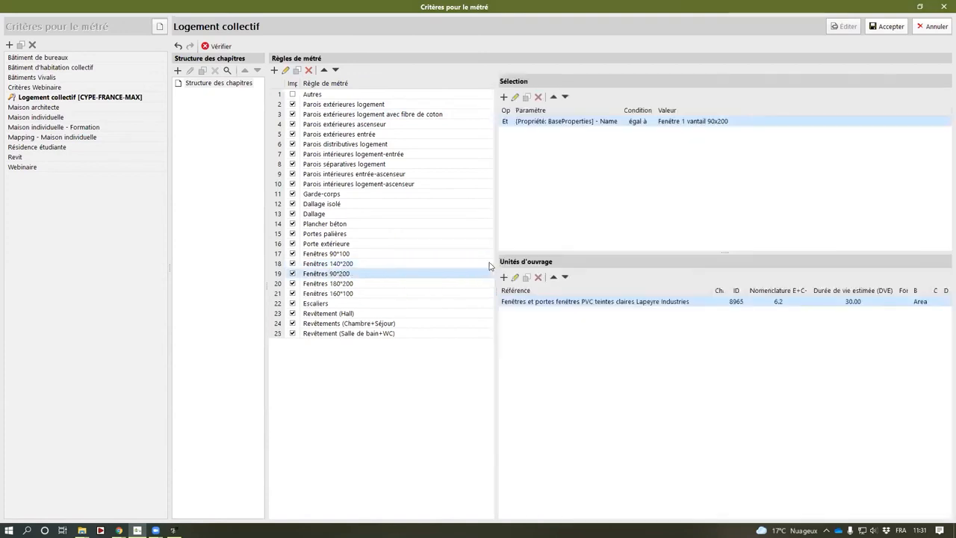
- Set the Fenêtres 140*200 rule's selection value to Fenêtre 1 vantail 140x200 and save the Logement collectif criteria
{"action": "left_click", "coordinate": [355, 266]}
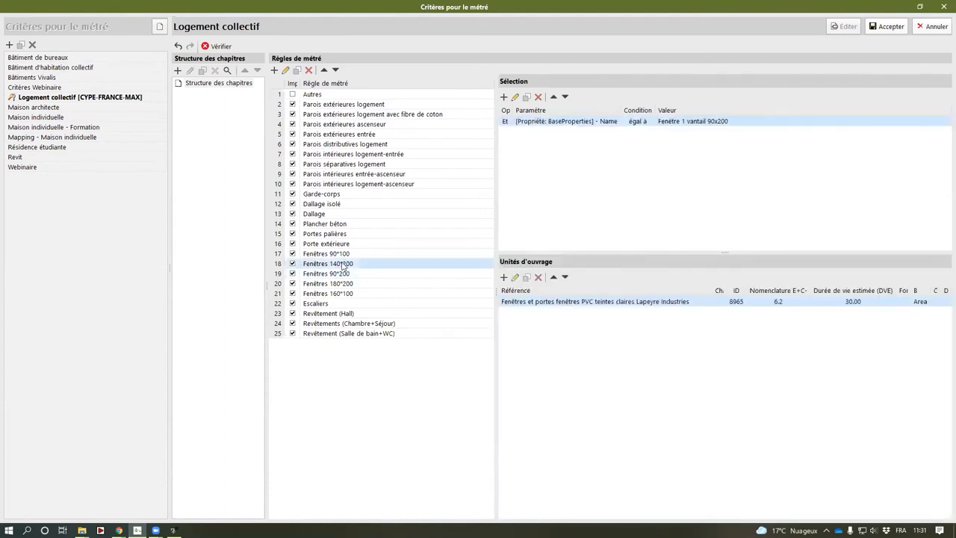
{"action": "double_click", "coordinate": [342, 266]}
{"action": "left_click", "coordinate": [554, 241]}
{"action": "left_click", "coordinate": [515, 97]}
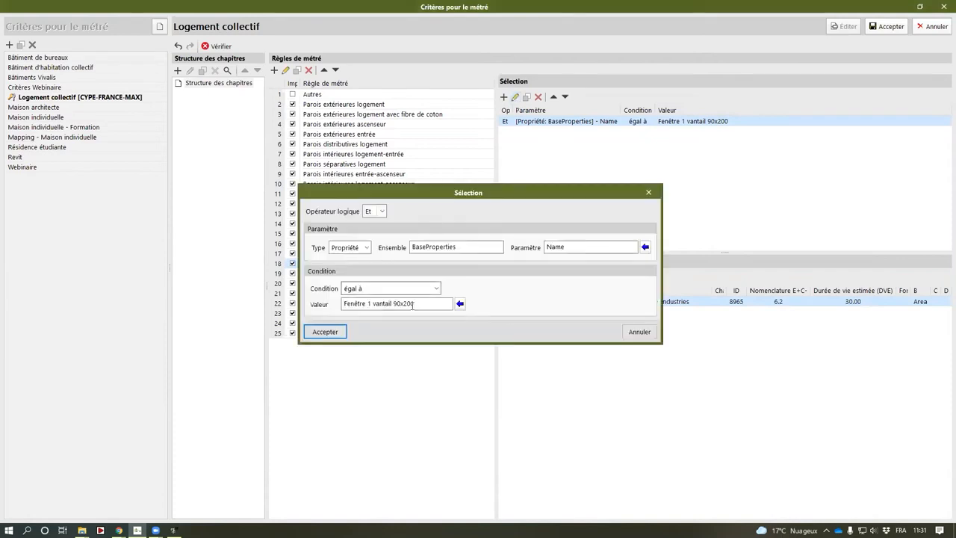
{"action": "left_click", "coordinate": [460, 303]}
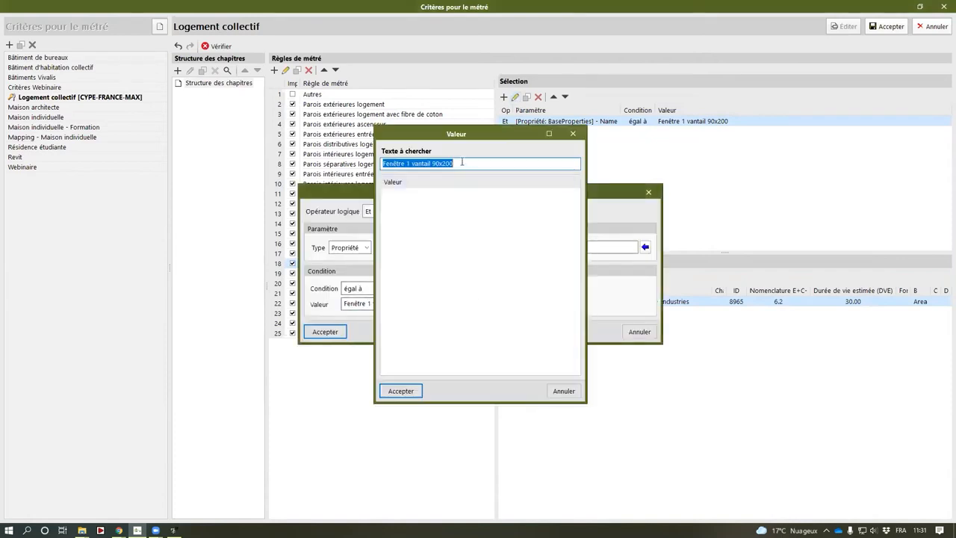
{"action": "left_click", "coordinate": [464, 163]}
{"action": "key", "text": "BackSpace"}
{"action": "key", "text": "BackSpace"}
{"action": "key", "text": "BackSpace"}
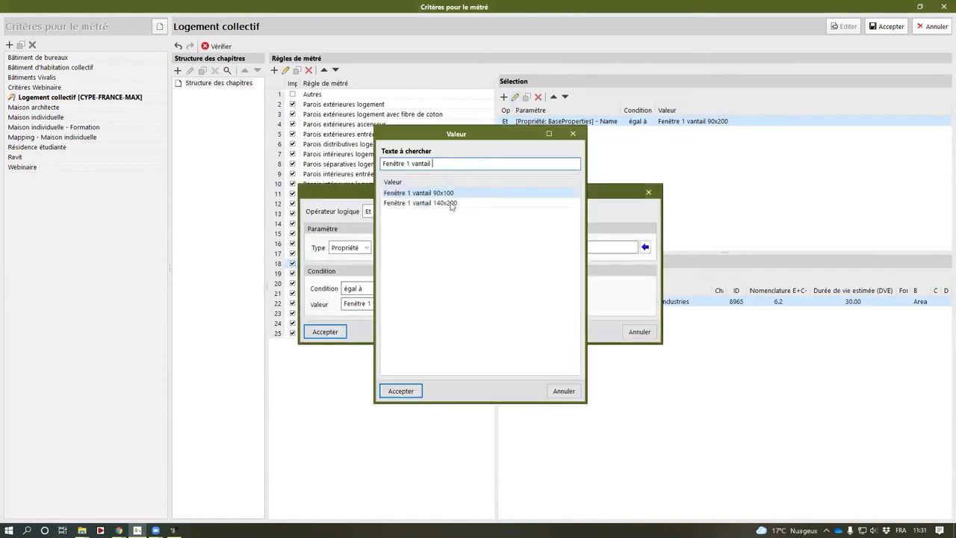
{"action": "left_click", "coordinate": [454, 203]}
{"action": "left_click", "coordinate": [400, 391]}
{"action": "left_click", "coordinate": [334, 334]}
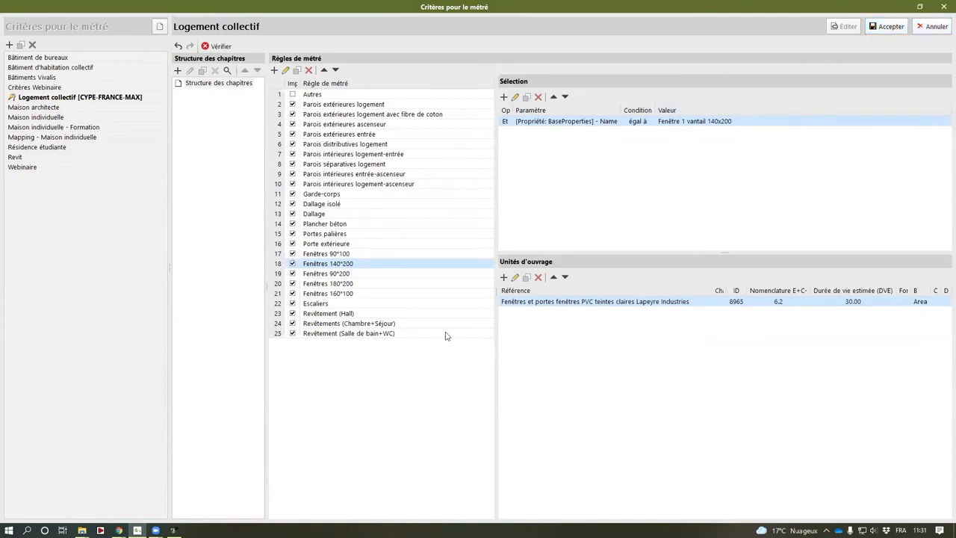
{"action": "left_click", "coordinate": [887, 27]}
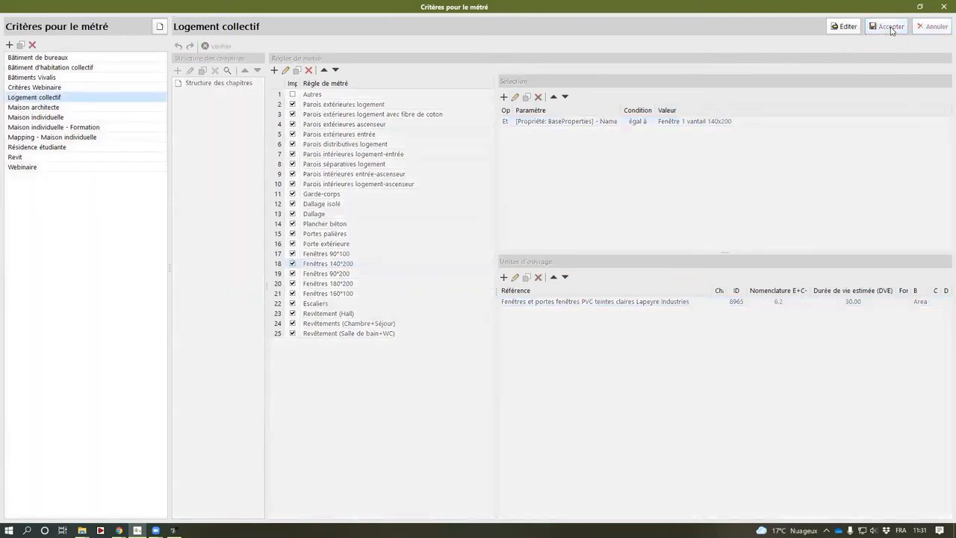
- Close the quantity criteria and inspect the quantities of the Paroi extérieure logement - fibre de coton walls under IfcWall
{"action": "left_click", "coordinate": [942, 8]}
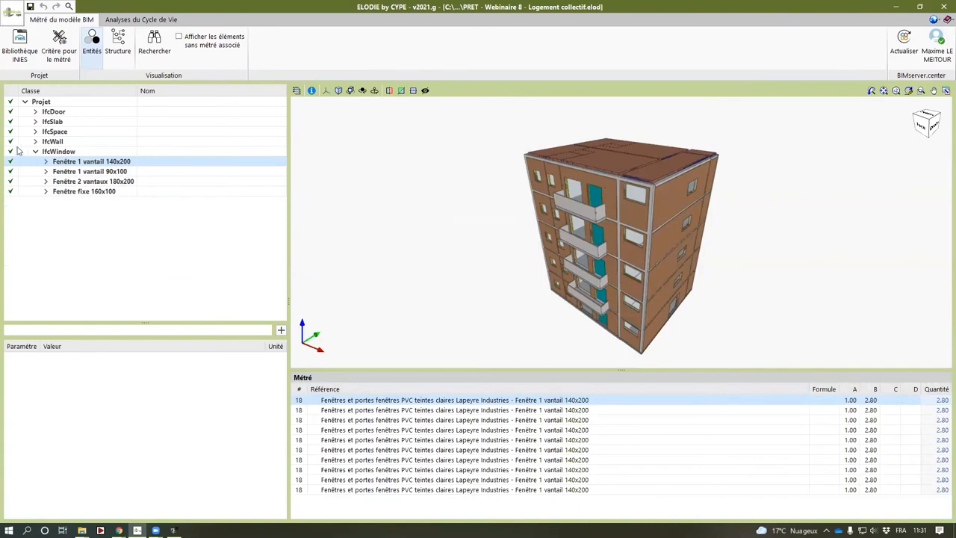
{"action": "left_click", "coordinate": [47, 142]}
{"action": "left_click", "coordinate": [35, 142]}
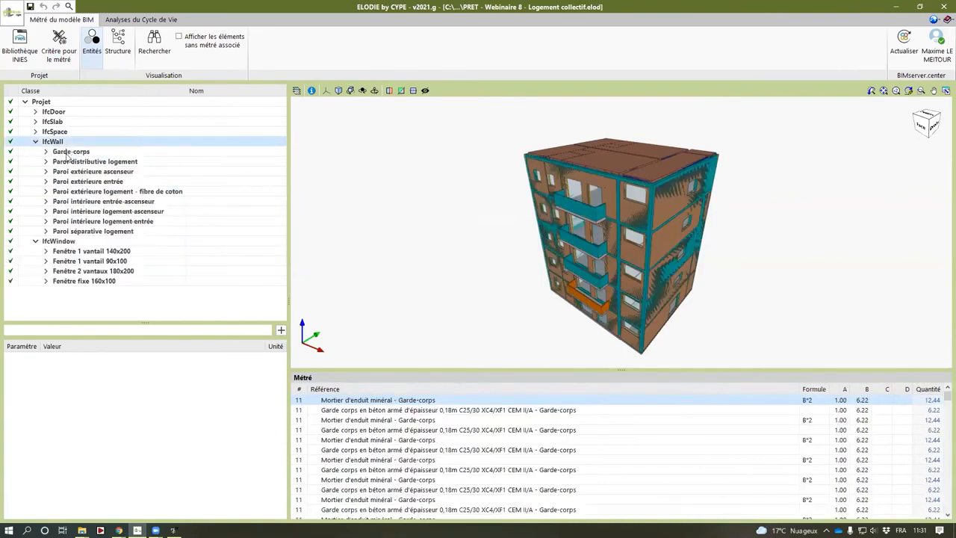
{"action": "double_click", "coordinate": [124, 194]}
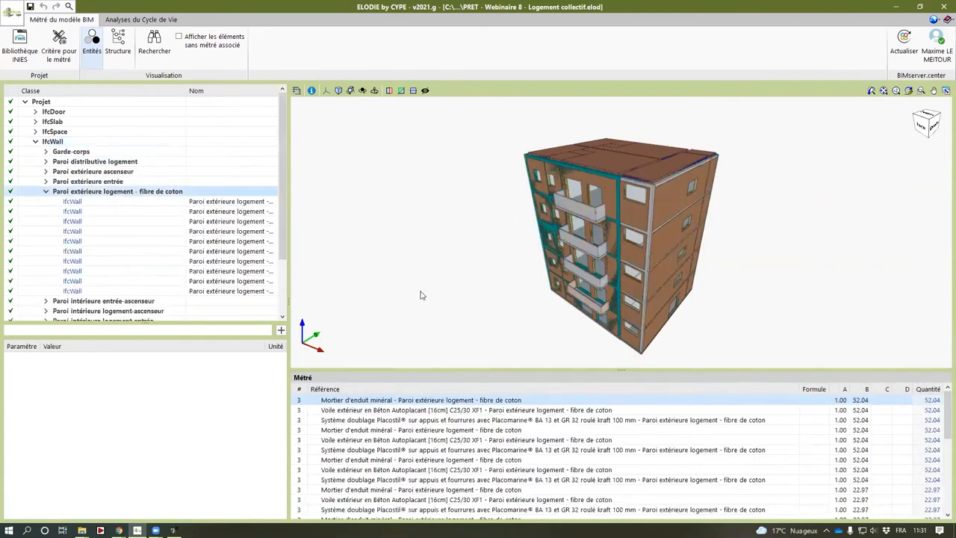
- Reopen the Logement collectif criteria for editing and delete the Système doublage Placostil work unit from the cotton-fibre wall rule
{"action": "left_click", "coordinate": [60, 45]}
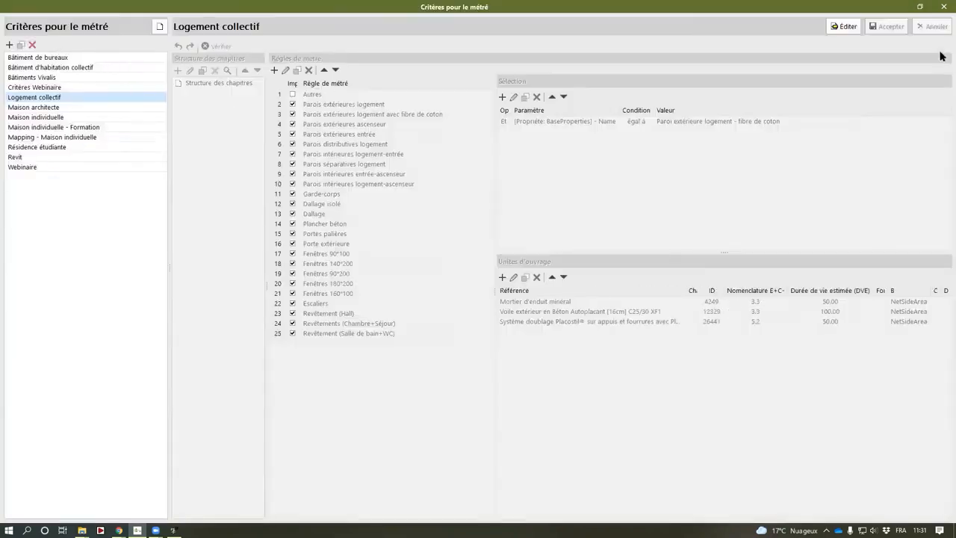
{"action": "left_click", "coordinate": [846, 27]}
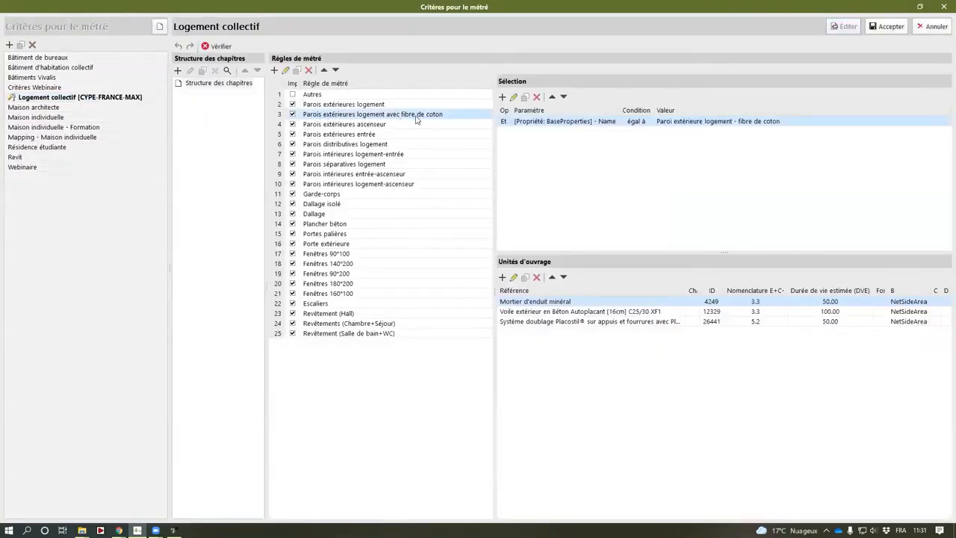
{"action": "left_click", "coordinate": [563, 321]}
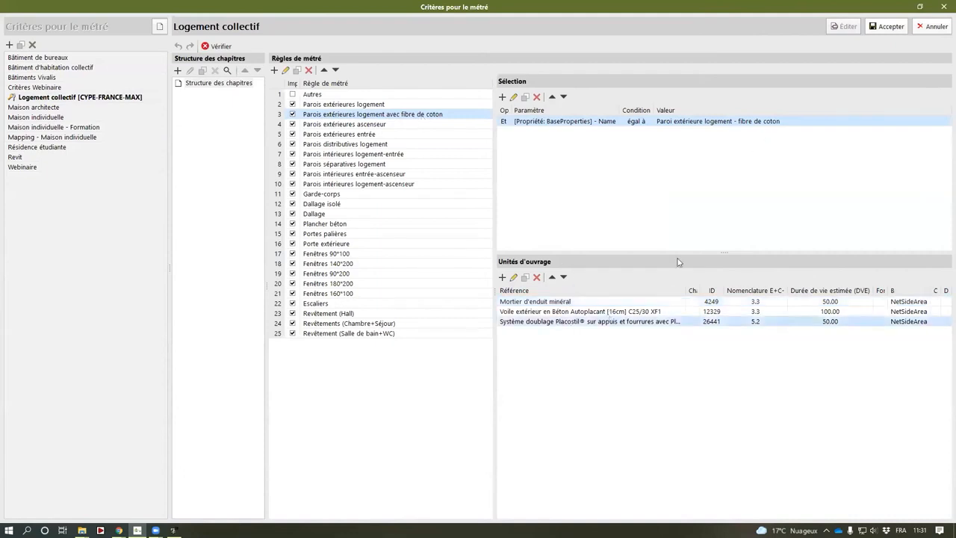
{"action": "left_click", "coordinate": [536, 277]}
- Add a work unit to the cotton-fibre wall rule using the GEOPANNEL PASSIV 80 mm sheet from the INIES cotton-fibre wall insulation family
{"action": "left_click", "coordinate": [503, 277]}
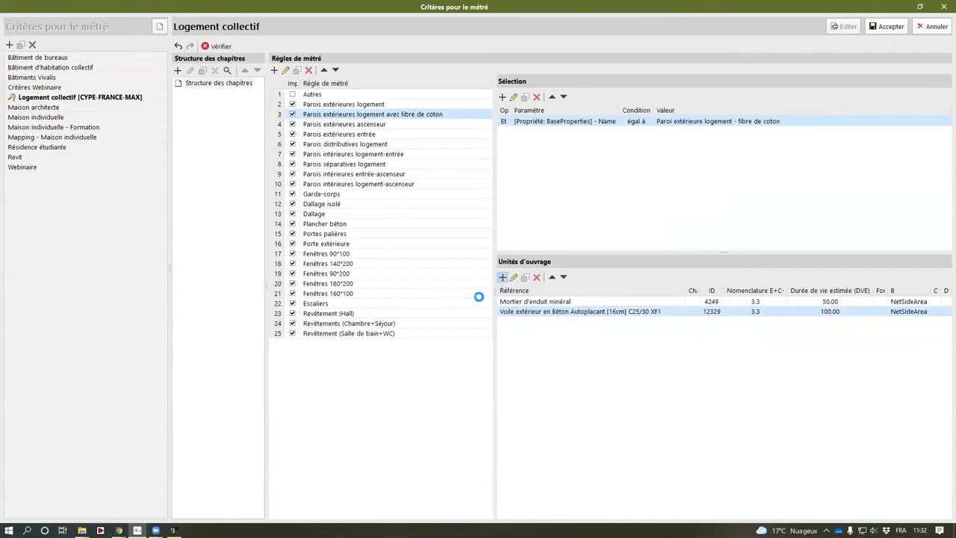
{"action": "left_click", "coordinate": [314, 173]}
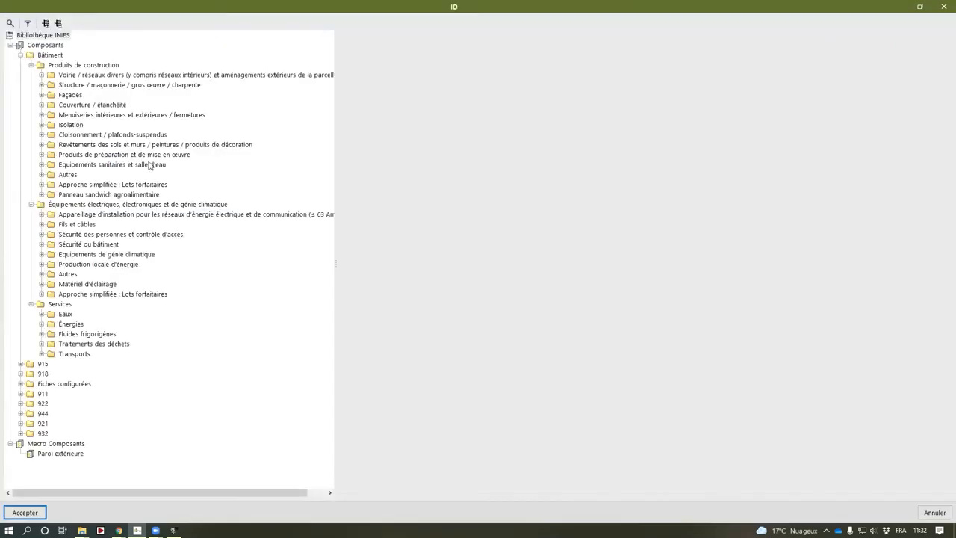
{"action": "double_click", "coordinate": [73, 126]}
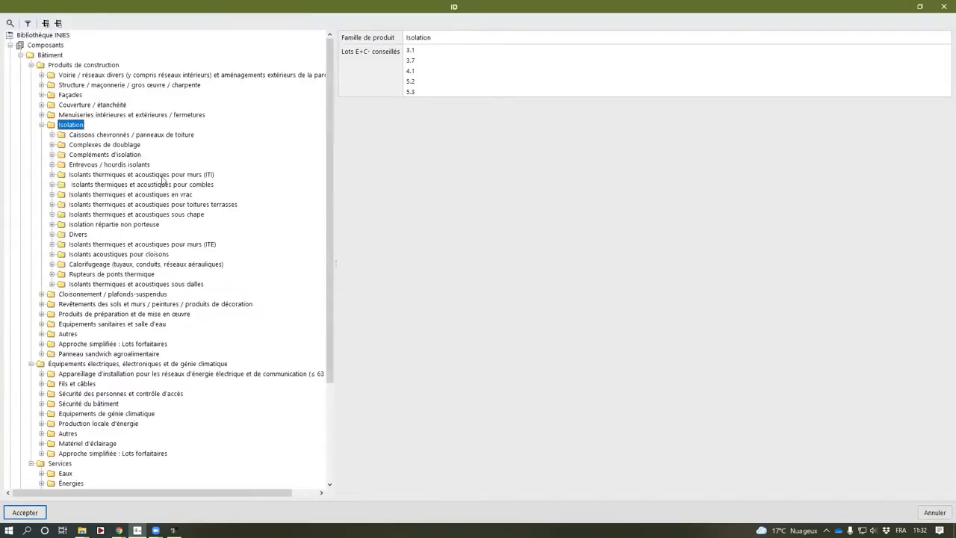
{"action": "double_click", "coordinate": [163, 176]}
{"action": "double_click", "coordinate": [112, 185]}
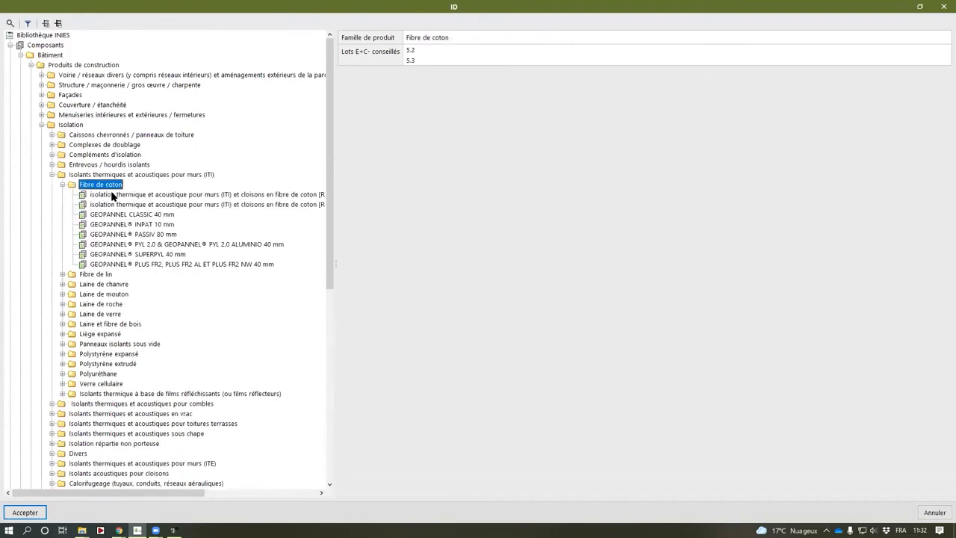
{"action": "double_click", "coordinate": [125, 235]}
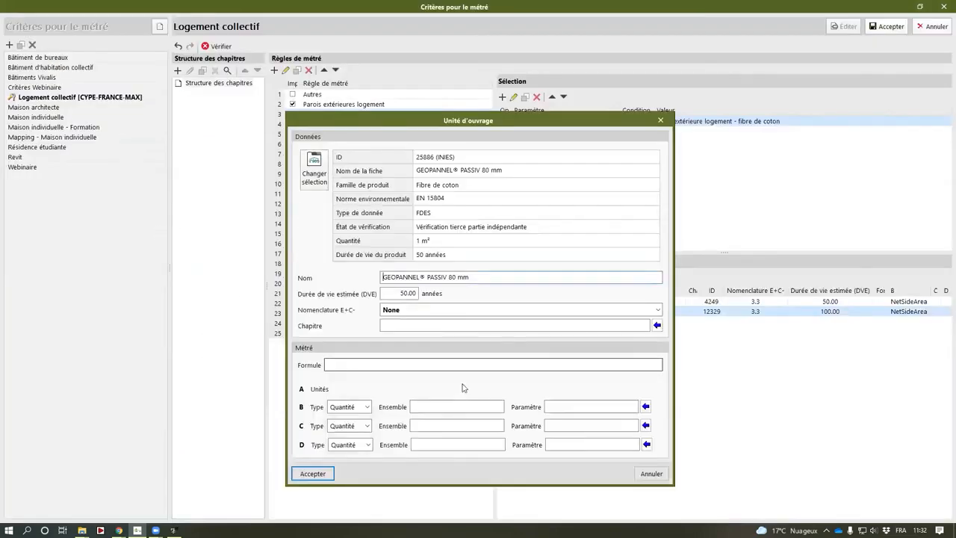
- Assign the GEOPANNEL PASSIV 80 mm unit to nomenclature 5.2 Doublages mur, matériaux de protection, isolants et membranes, with NetSideArea as quantity B
{"action": "left_click", "coordinate": [646, 309]}
{"action": "scroll", "coordinate": [523, 366], "scroll_direction": "down", "scroll_amount": 8}
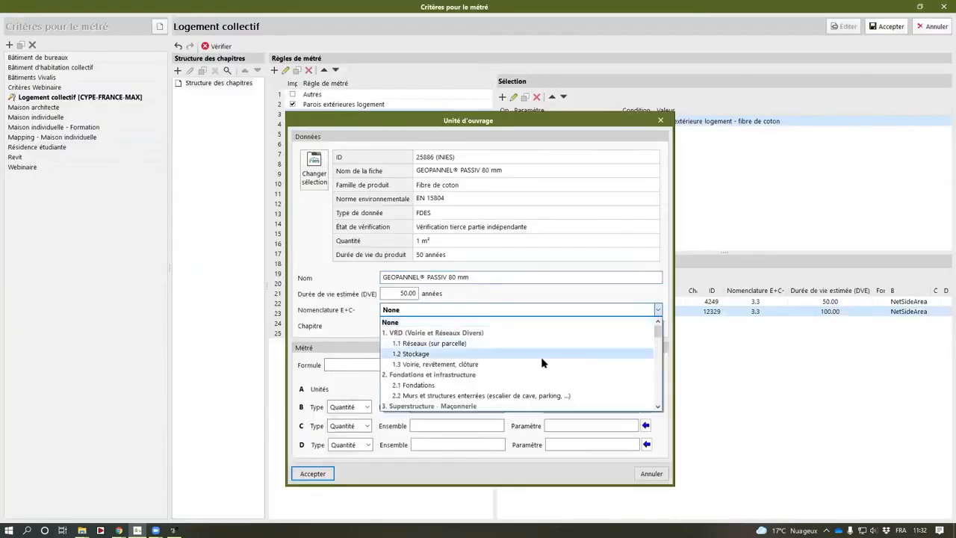
{"action": "scroll", "coordinate": [506, 369], "scroll_direction": "down", "scroll_amount": 2}
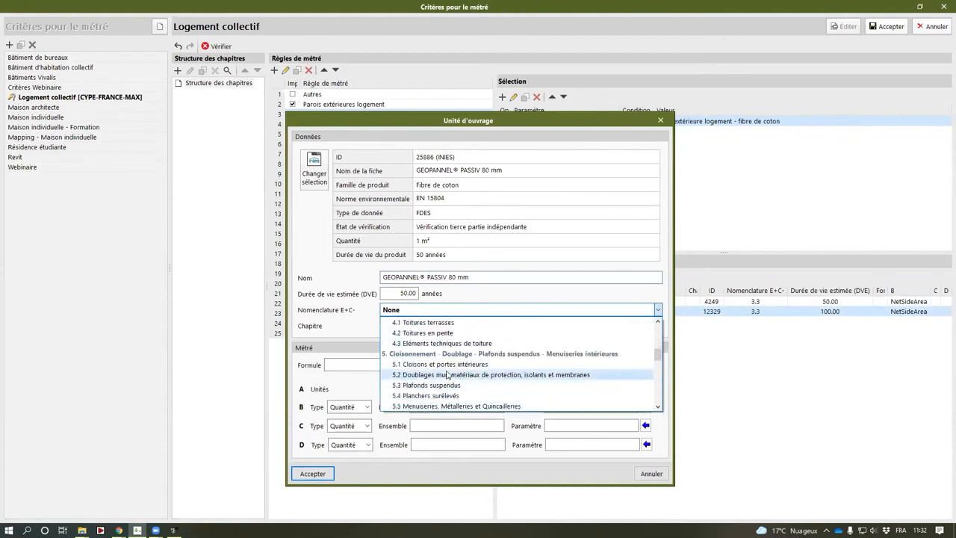
{"action": "left_click", "coordinate": [493, 382]}
{"action": "left_click", "coordinate": [645, 406]}
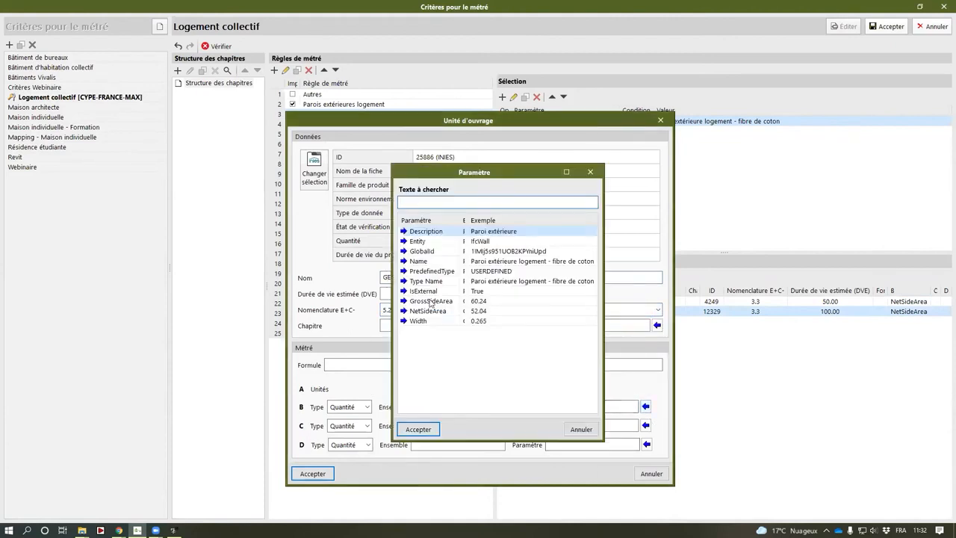
{"action": "left_click", "coordinate": [433, 311]}
{"action": "key", "text": "Return"}
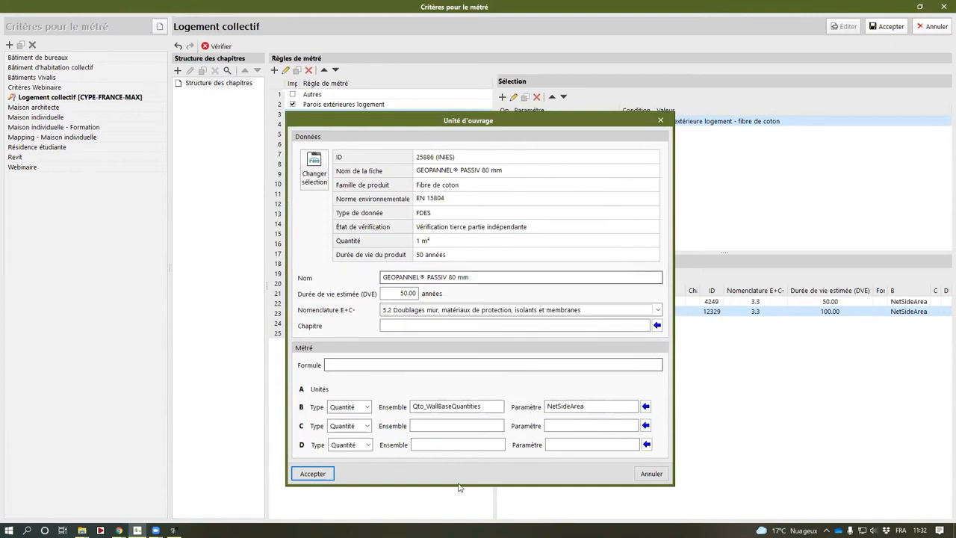
{"action": "key", "text": "Return"}
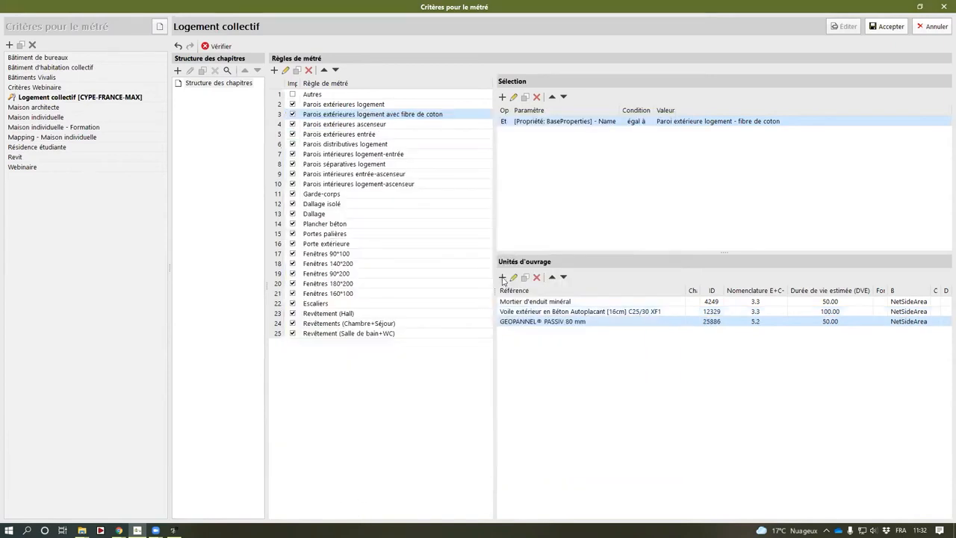
- Add another work unit using the Plaque de plâtre KH BA 13 sheet from the INIES plasterboard partition family
{"action": "left_click", "coordinate": [502, 277]}
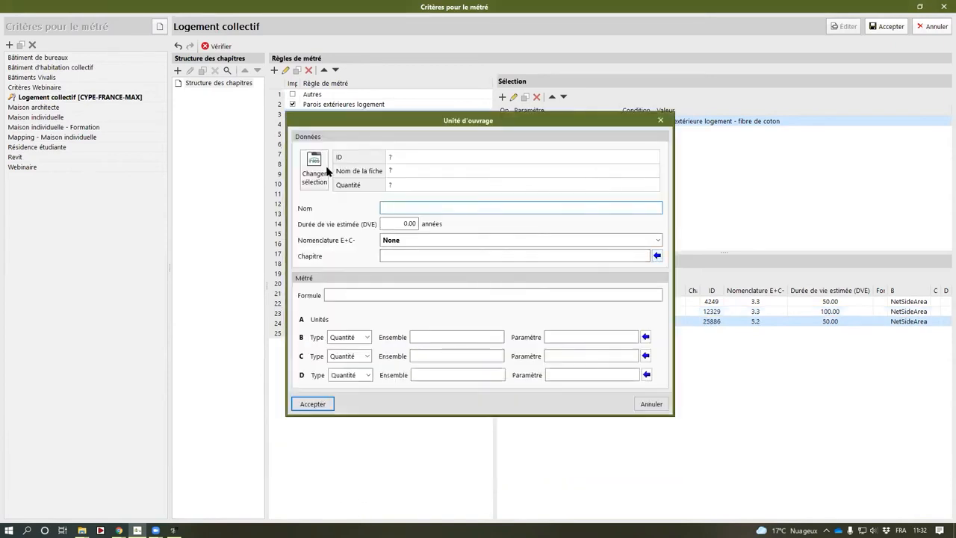
{"action": "left_click", "coordinate": [326, 171]}
{"action": "double_click", "coordinate": [75, 127]}
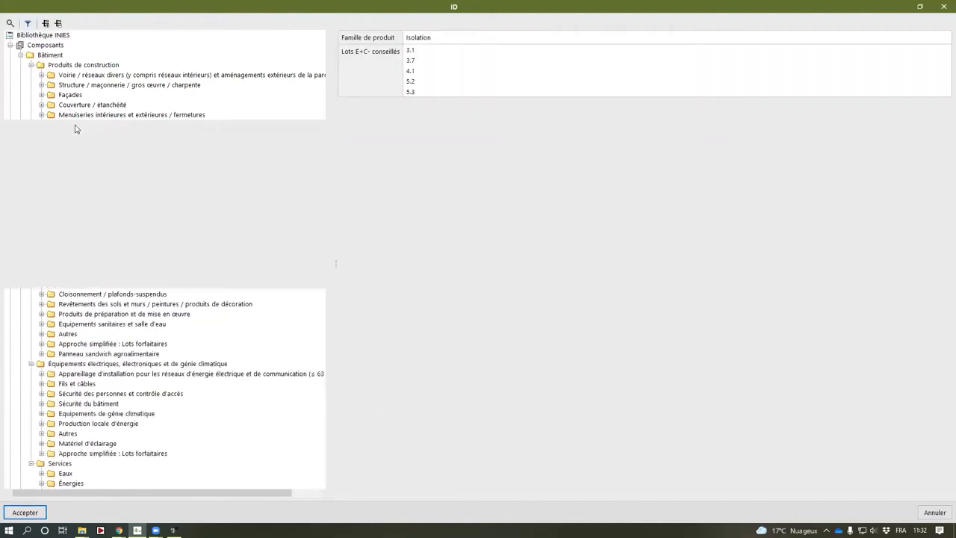
{"action": "double_click", "coordinate": [84, 293]}
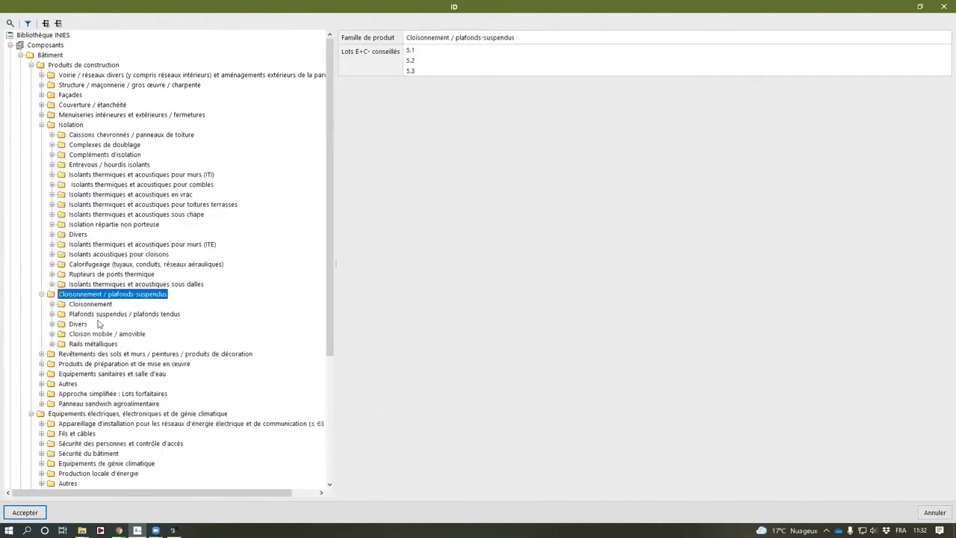
{"action": "double_click", "coordinate": [91, 304]}
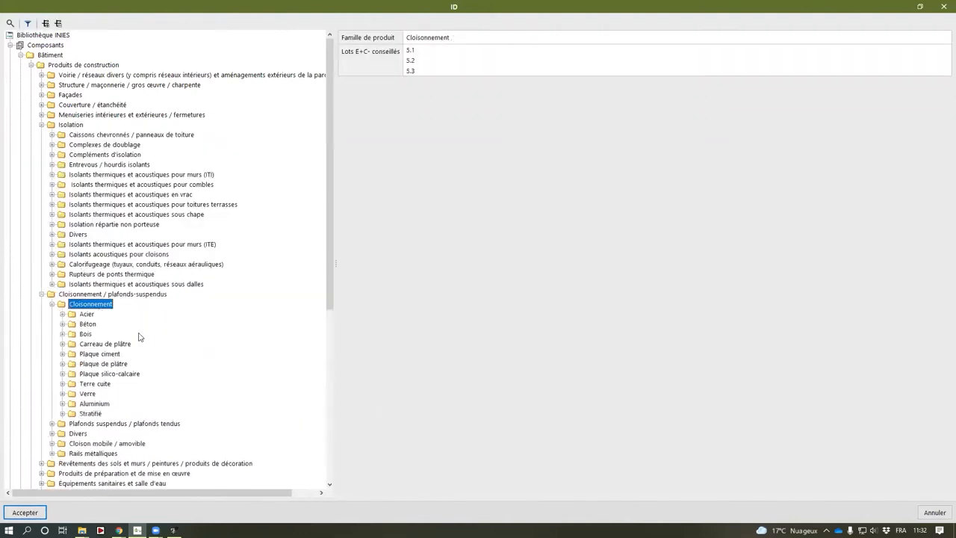
{"action": "double_click", "coordinate": [103, 364]}
{"action": "scroll", "coordinate": [94, 355], "scroll_direction": "down", "scroll_amount": 5}
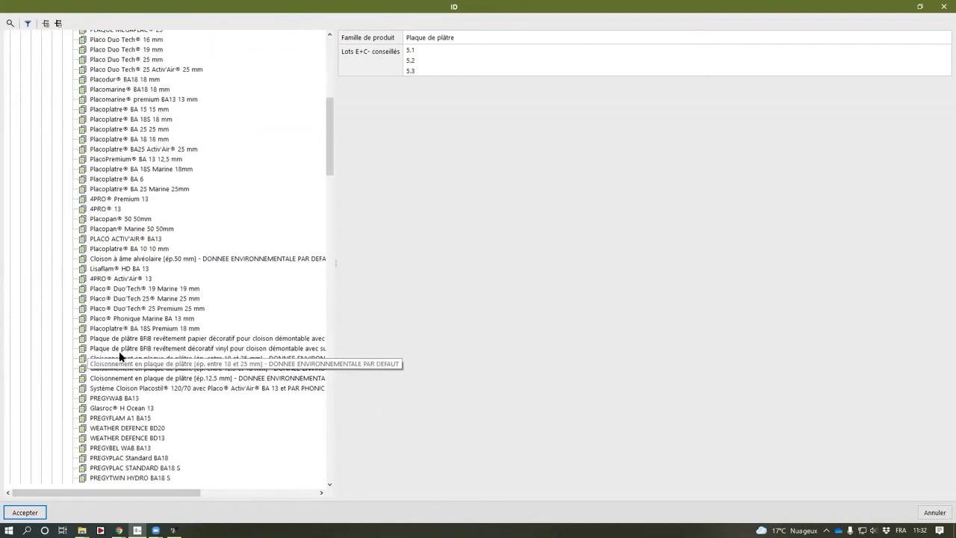
{"action": "scroll", "coordinate": [186, 324], "scroll_direction": "down", "scroll_amount": 7}
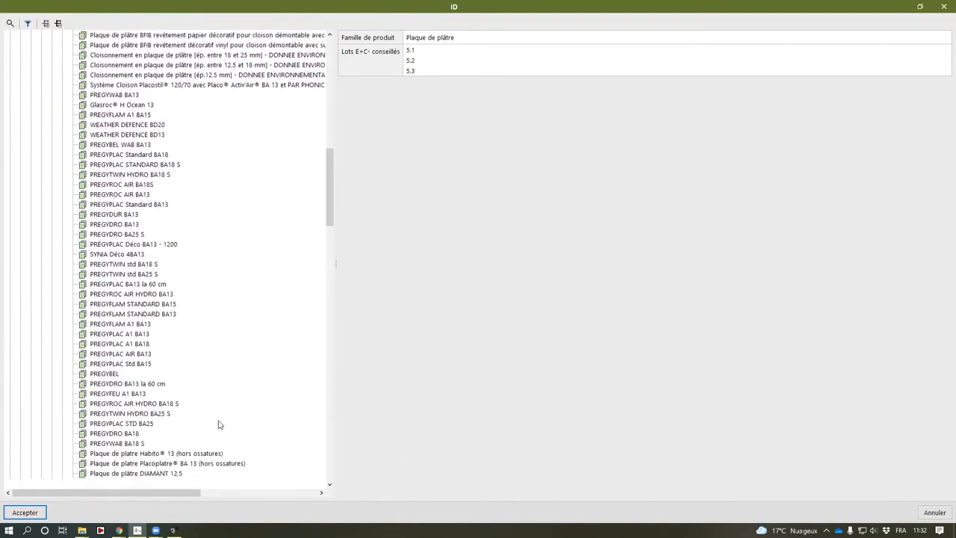
{"action": "scroll", "coordinate": [223, 456], "scroll_direction": "down", "scroll_amount": 4}
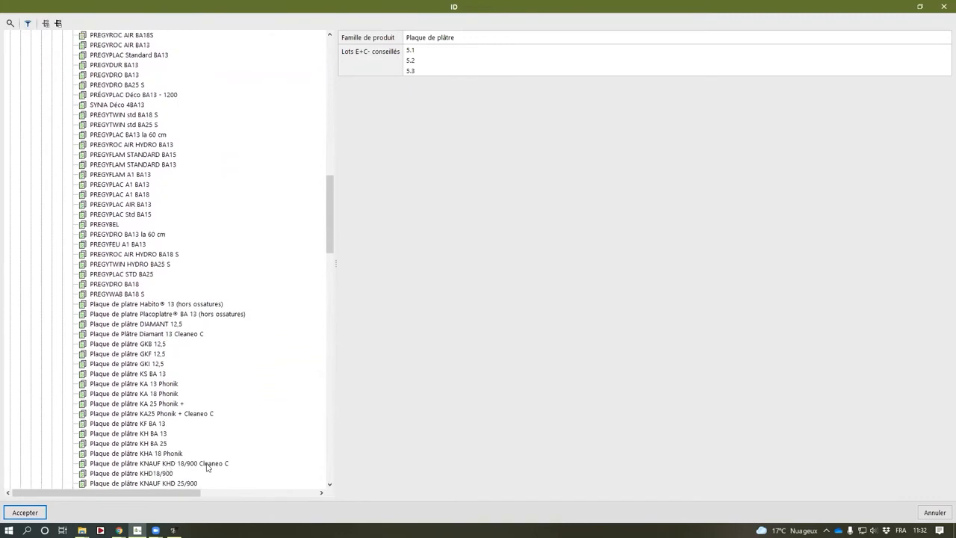
{"action": "double_click", "coordinate": [141, 433]}
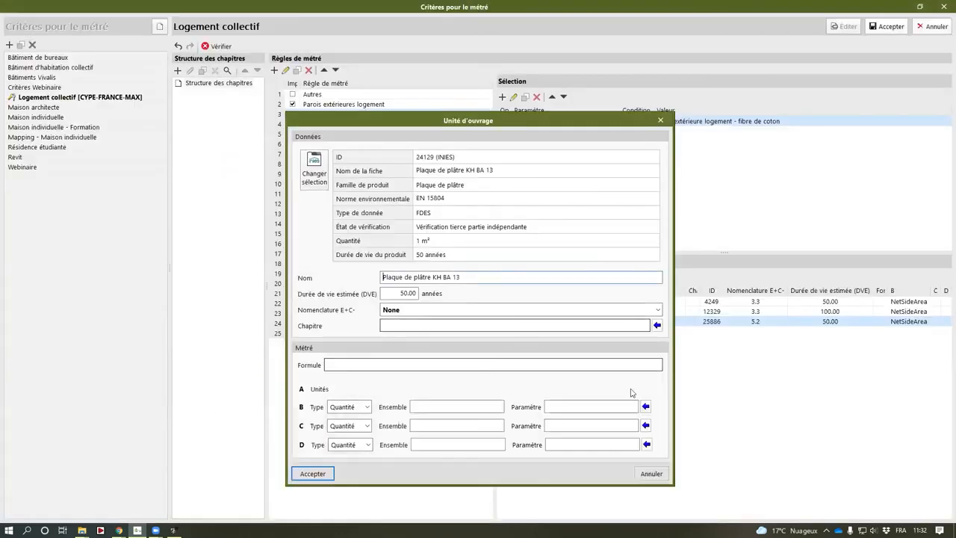
- Set the Plaque de plâtre KH BA 13 unit's quantity B to NetSideArea and its nomenclature to 5.2 Doublages mur, matériaux de protection, isolants et membranes
{"action": "left_click", "coordinate": [645, 407]}
{"action": "double_click", "coordinate": [427, 312]}
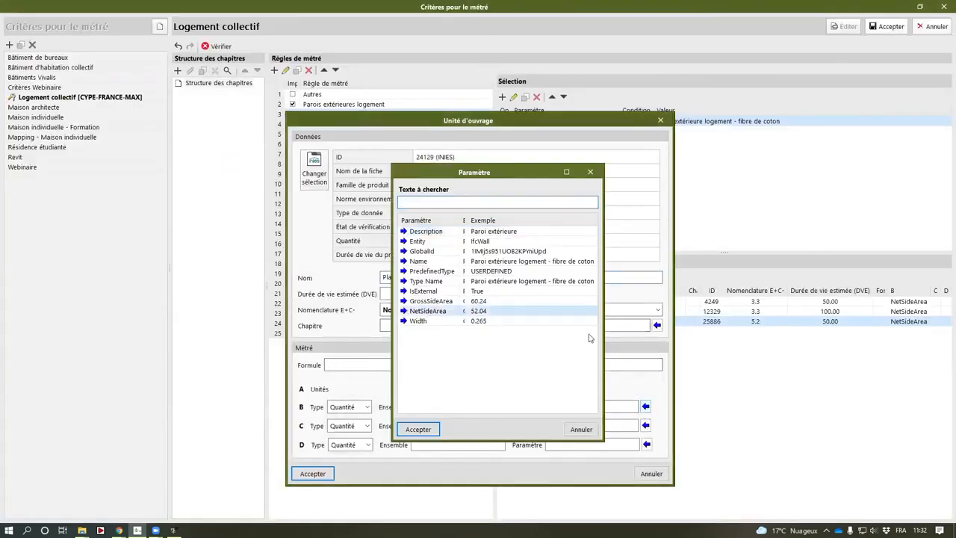
{"action": "left_click", "coordinate": [657, 309]}
{"action": "scroll", "coordinate": [618, 358], "scroll_direction": "down", "scroll_amount": 2}
{"action": "scroll", "coordinate": [618, 357], "scroll_direction": "down", "scroll_amount": 6}
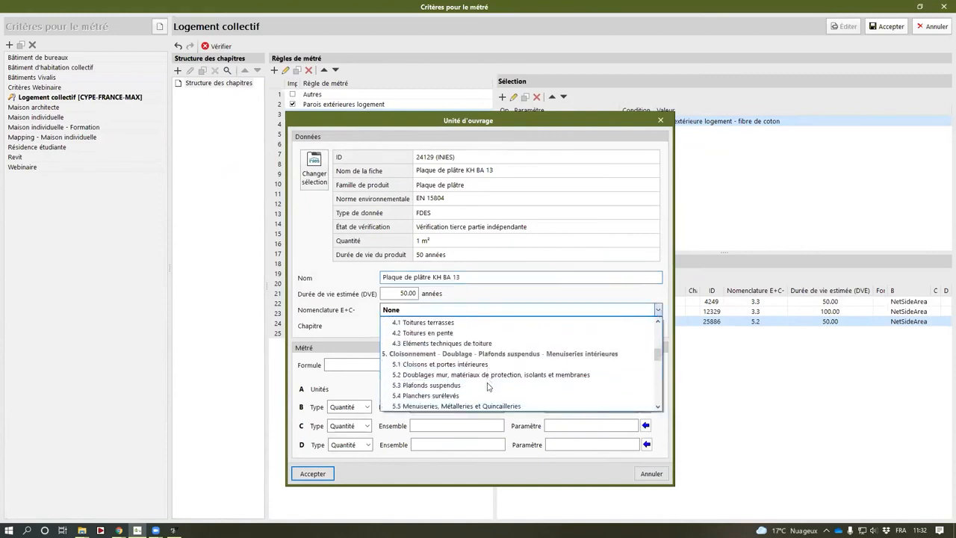
{"action": "left_click", "coordinate": [439, 386]}
{"action": "left_click", "coordinate": [450, 314]}
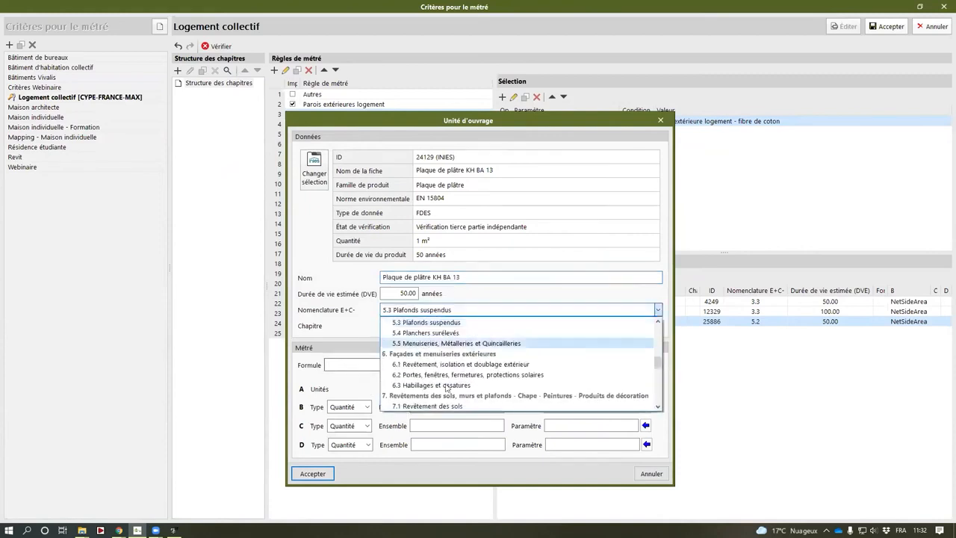
{"action": "scroll", "coordinate": [447, 394], "scroll_direction": "up", "scroll_amount": 2}
{"action": "left_click", "coordinate": [439, 344]}
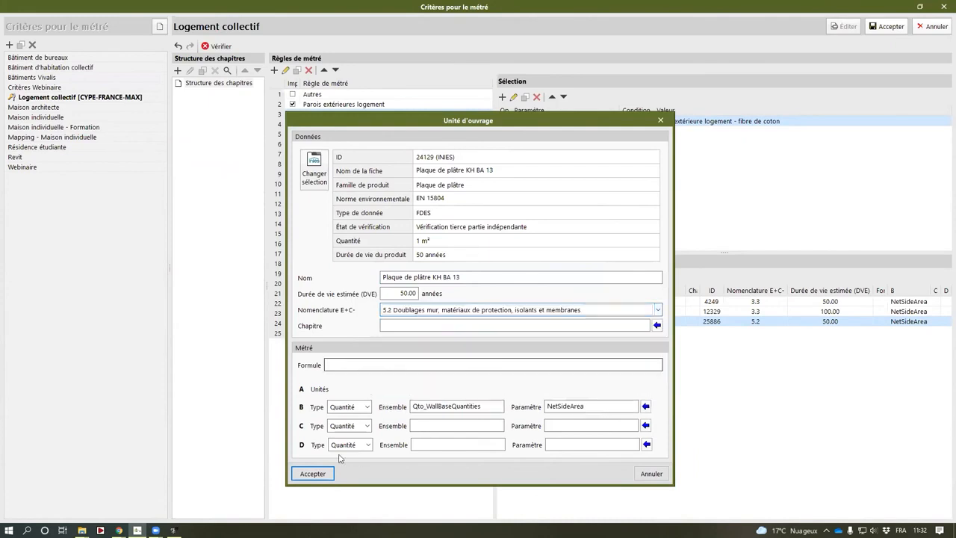
{"action": "key", "text": "Return"}
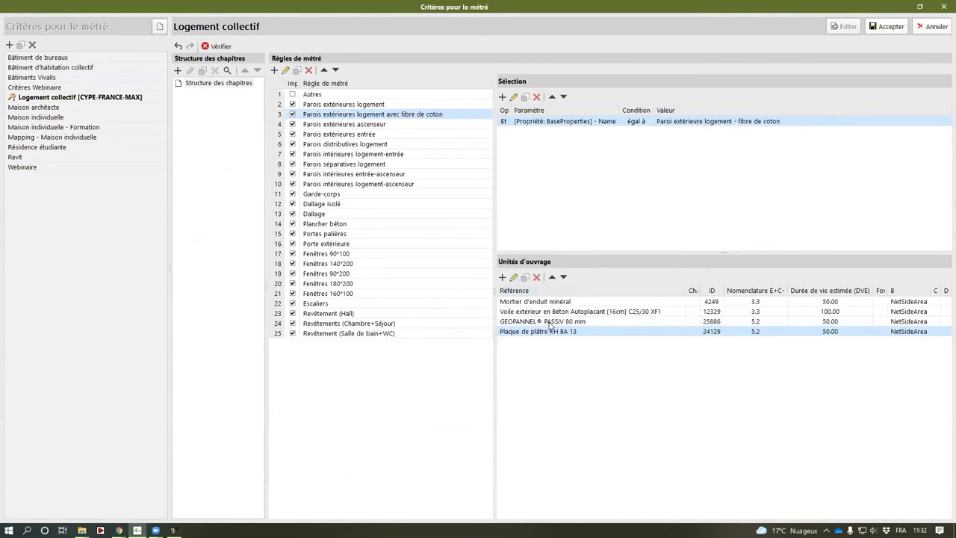
- Review the Fenêtres 140*200 rule's PVC window work unit, and save and close the Logement collectif criteria
{"action": "left_click", "coordinate": [381, 105]}
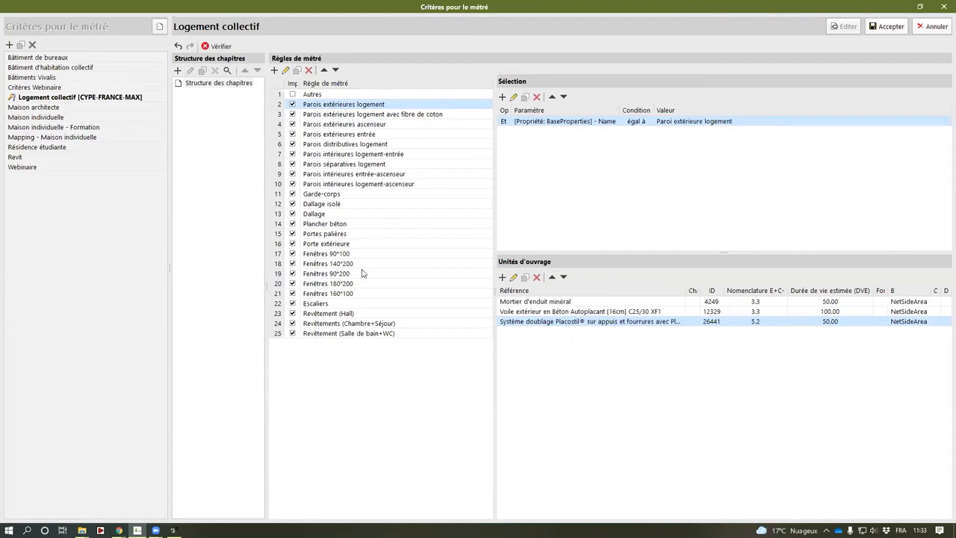
{"action": "left_click", "coordinate": [333, 267]}
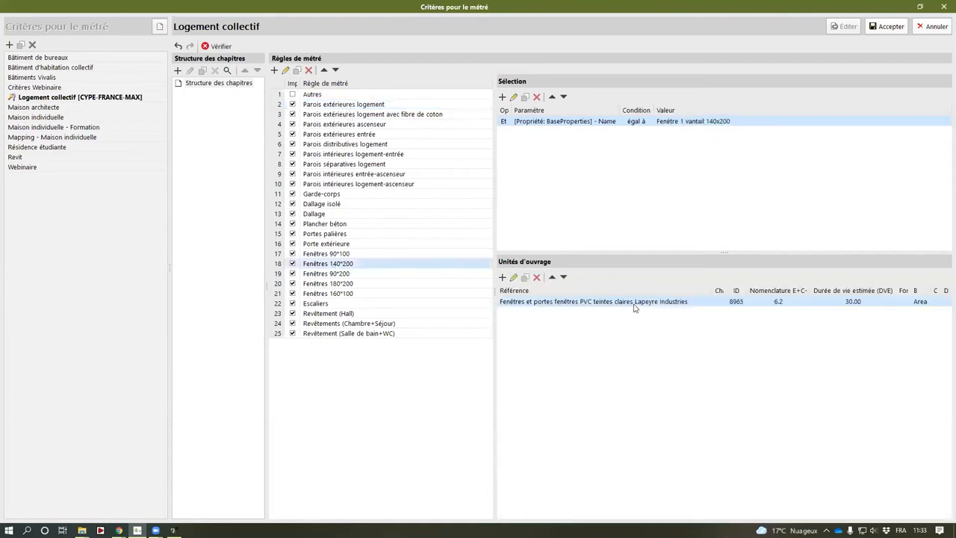
{"action": "double_click", "coordinate": [637, 302]}
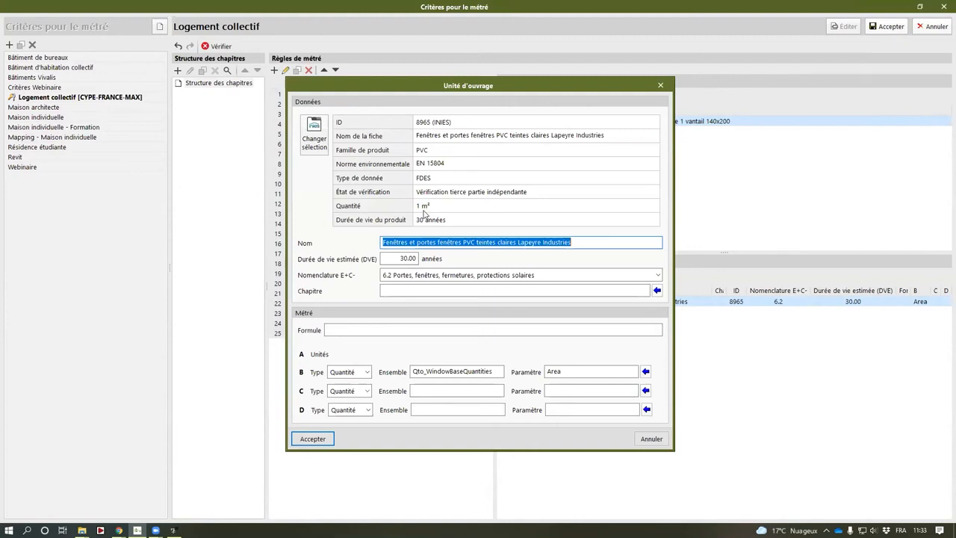
{"action": "left_click", "coordinate": [302, 440]}
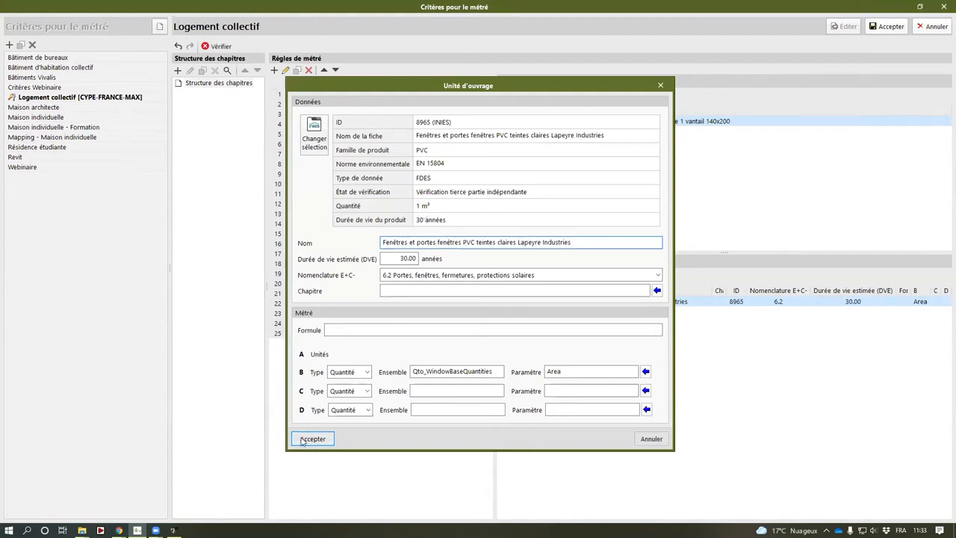
{"action": "left_click", "coordinate": [887, 26]}
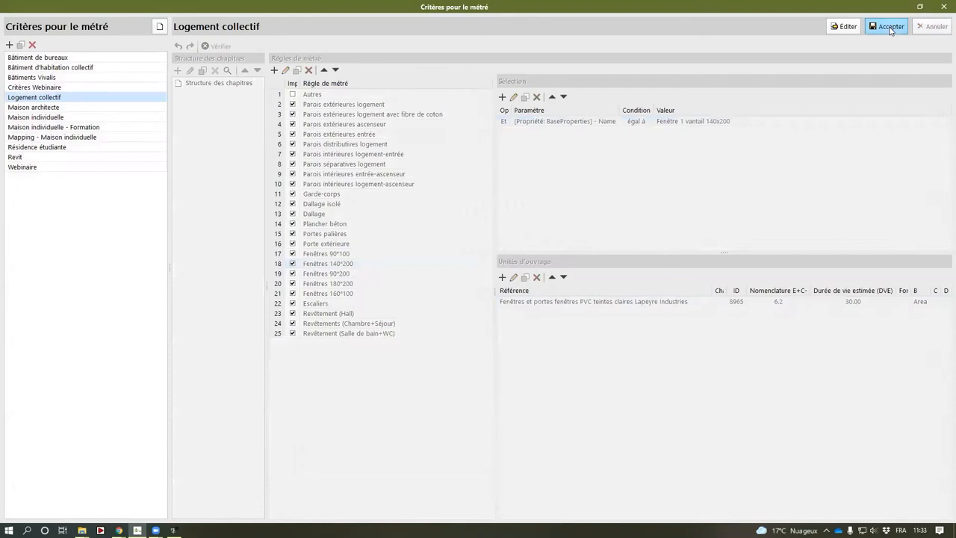
{"action": "left_click", "coordinate": [943, 13]}
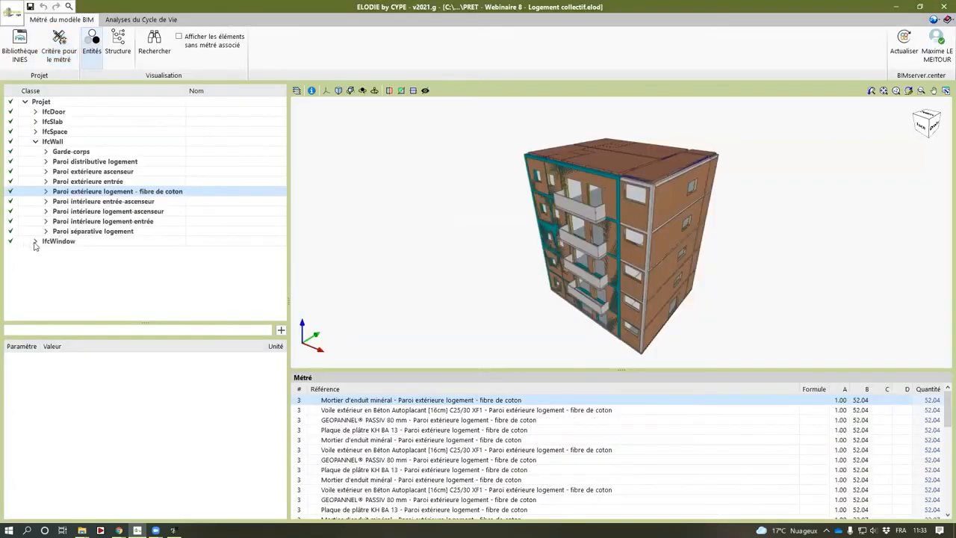
- Check the quantity takeoff of the first Fenêtre 1 vantail 140x200 element in the IfcWindow class
{"action": "left_click", "coordinate": [35, 244]}
{"action": "double_click", "coordinate": [93, 253]}
{"action": "left_click", "coordinate": [87, 262]}
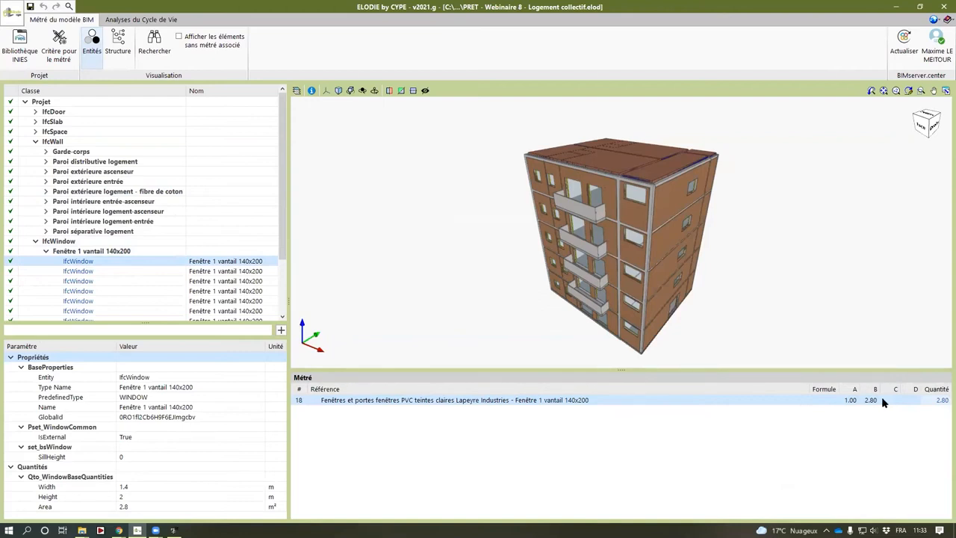
- Update the life cycle analysis calculation model with the quantities extracted from the BIM model
{"action": "left_click", "coordinate": [121, 21]}
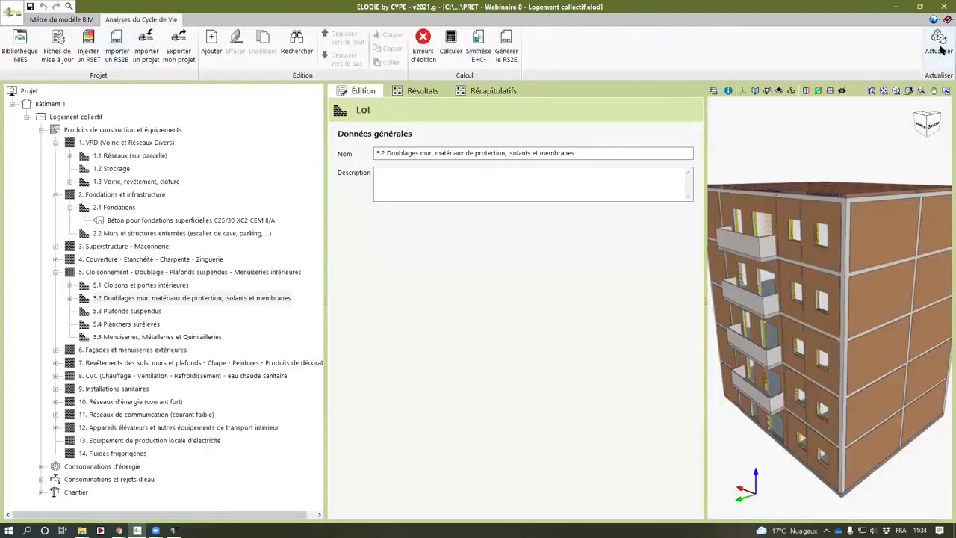
{"action": "left_click", "coordinate": [937, 40]}
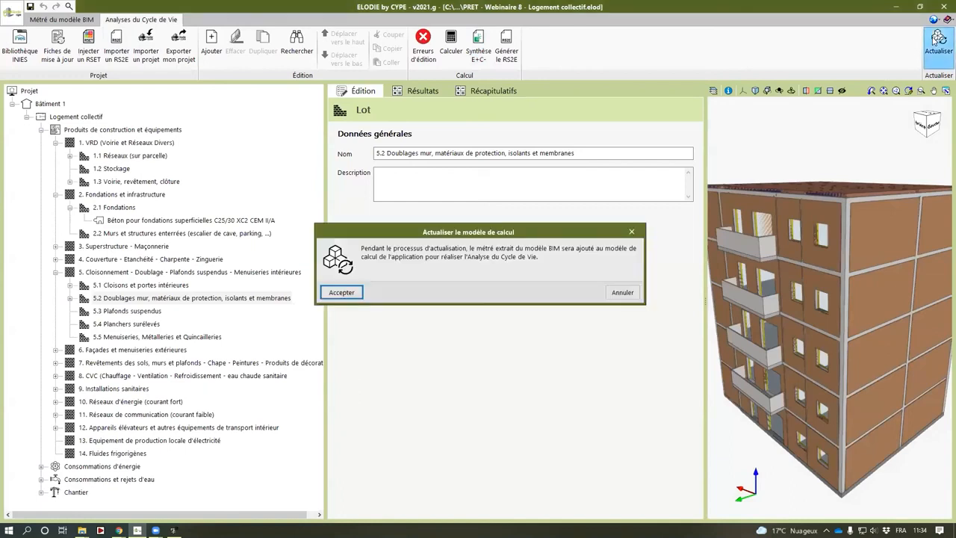
{"action": "left_click", "coordinate": [342, 293]}
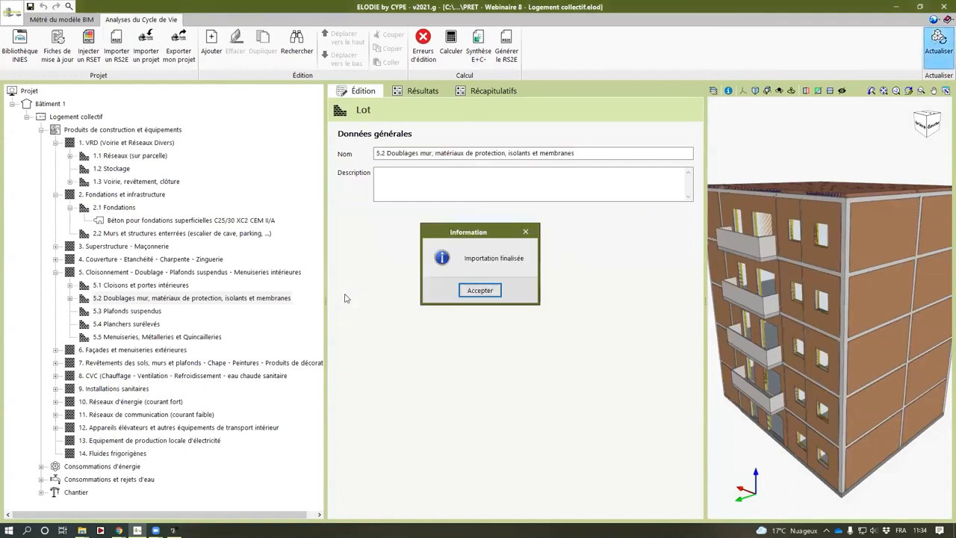
{"action": "left_click", "coordinate": [479, 290]}
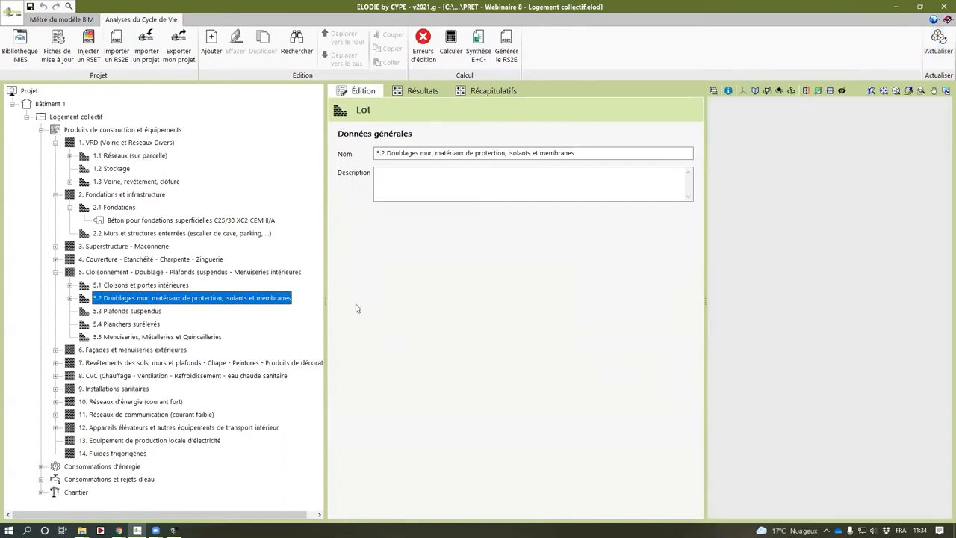
- Review the imported GEOPANNEL PASSIV 80 mm and Plaque de plâtre KH BA 13 components in lot 5.2
{"action": "left_click", "coordinate": [70, 298]}
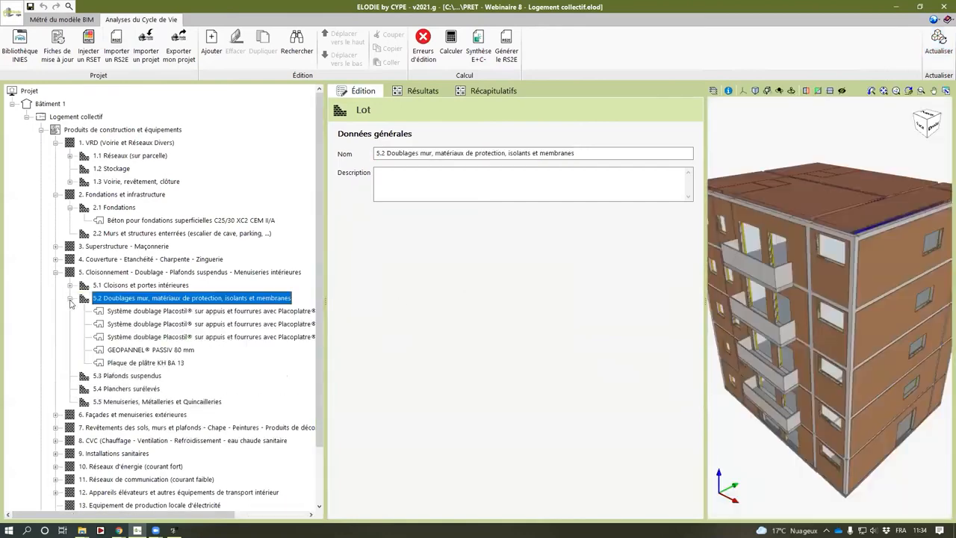
{"action": "left_click", "coordinate": [142, 349]}
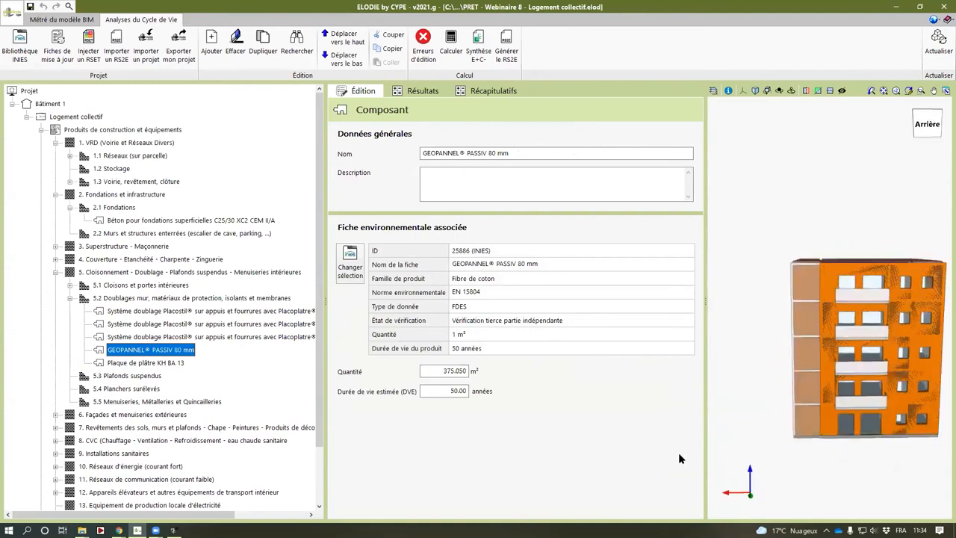
{"action": "left_click", "coordinate": [168, 364]}
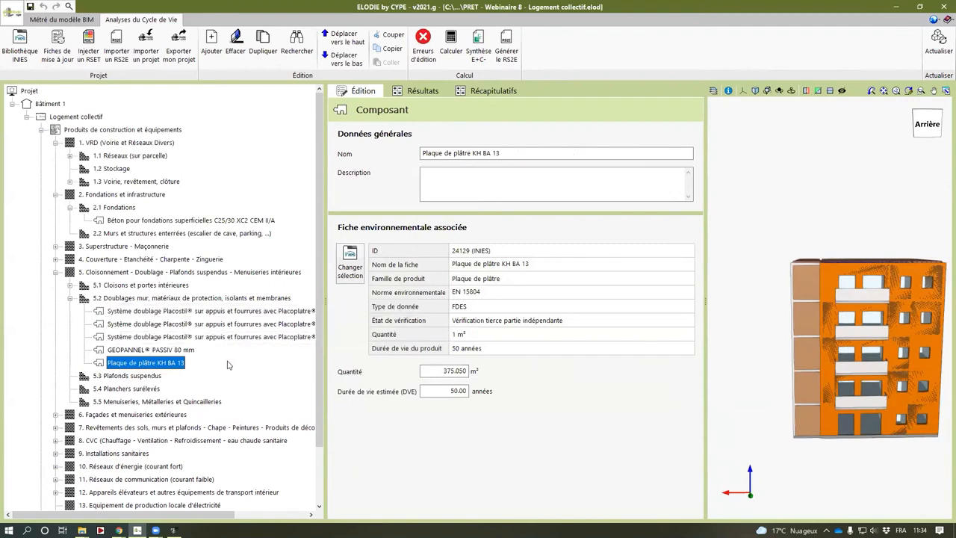
{"action": "left_click", "coordinate": [70, 298]}
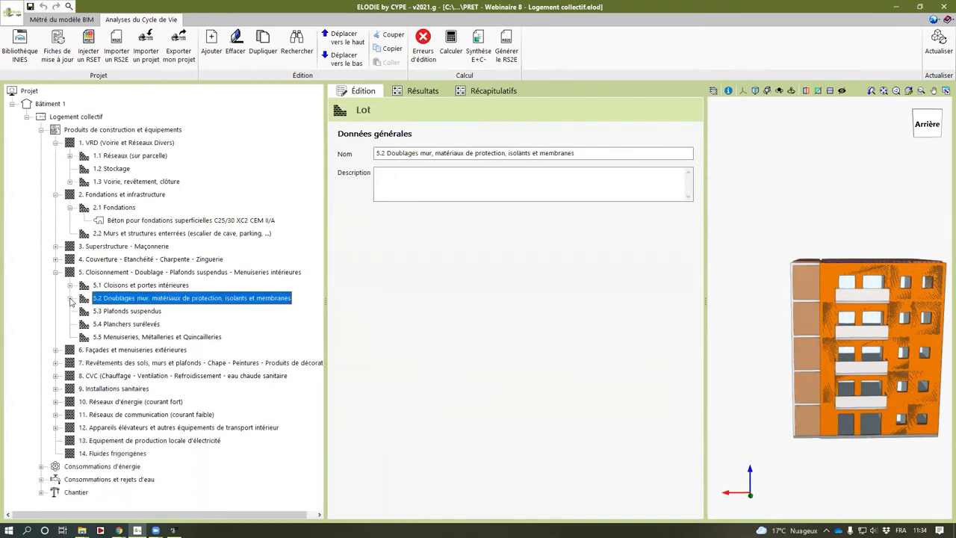
- Examine both Lapeyre PVC window components in lot 6.2 Portes, fenêtres, fermetures, protections solaires and their location on the building model
{"action": "left_click", "coordinate": [56, 350]}
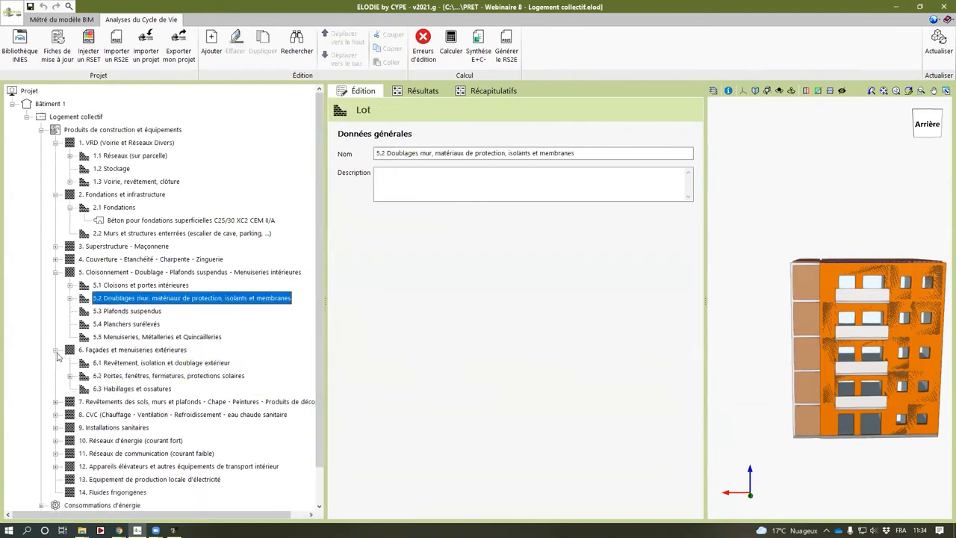
{"action": "left_click", "coordinate": [142, 378]}
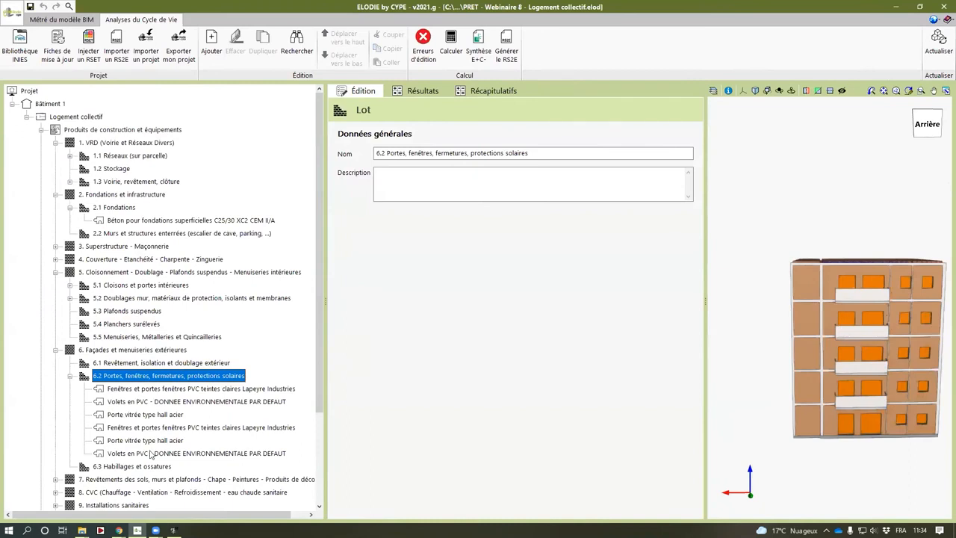
{"action": "left_click", "coordinate": [193, 390]}
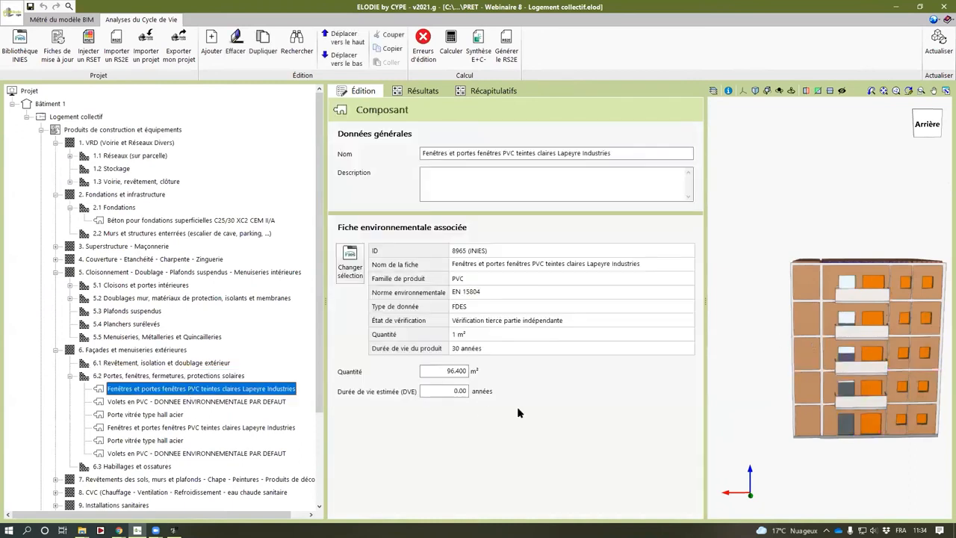
{"action": "middle_click_drag", "start_coordinate": [897, 469], "coordinate": [737, 472]}
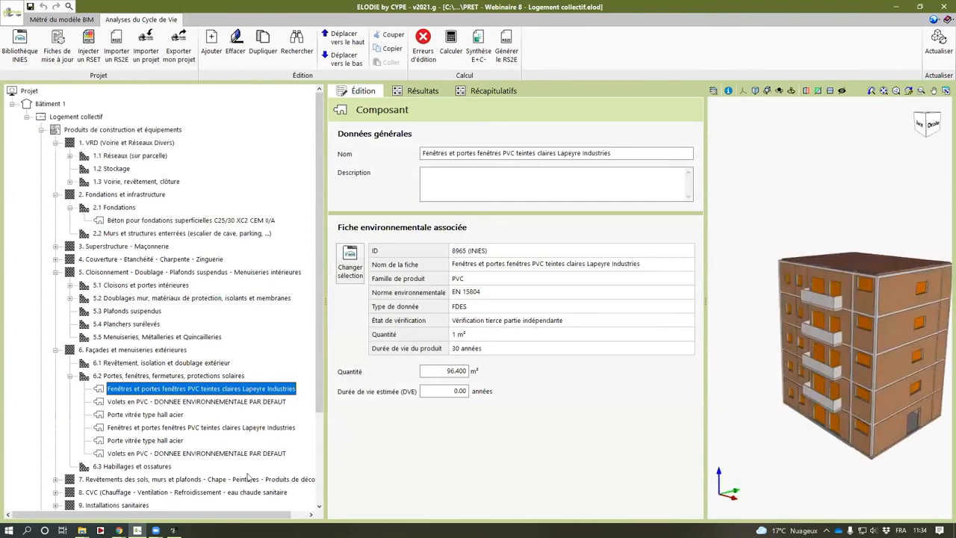
{"action": "scroll", "coordinate": [165, 435], "scroll_direction": "down", "scroll_amount": 3}
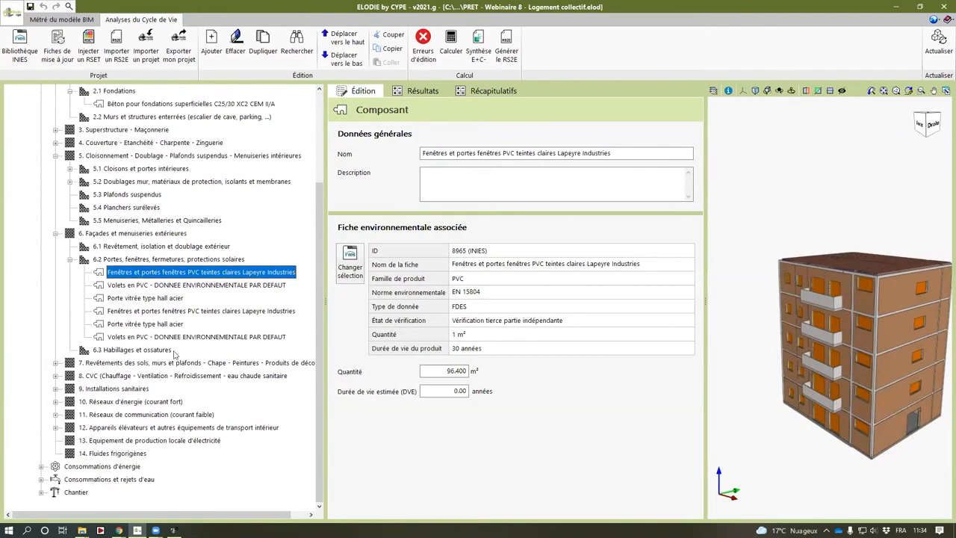
{"action": "left_click", "coordinate": [183, 311]}
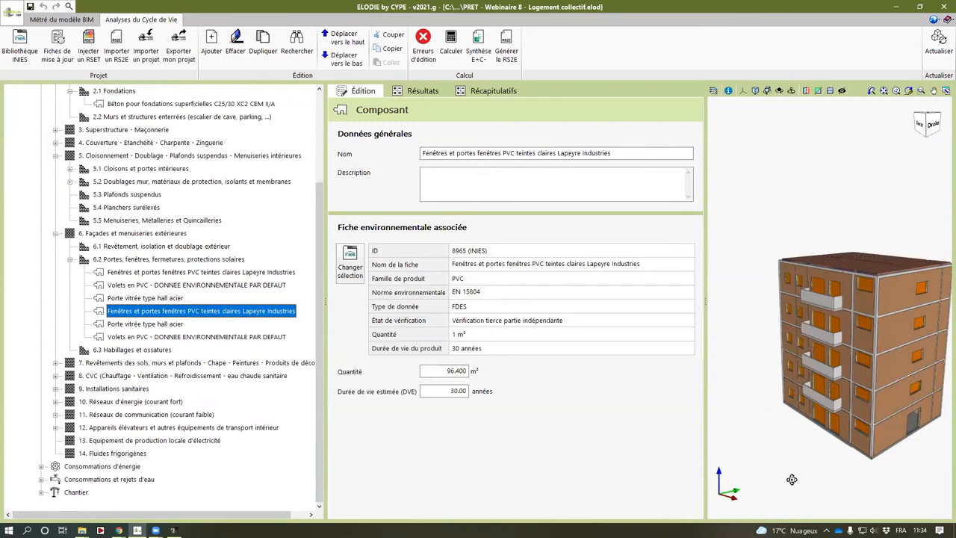
{"action": "middle_click_drag", "start_coordinate": [788, 477], "coordinate": [875, 490]}
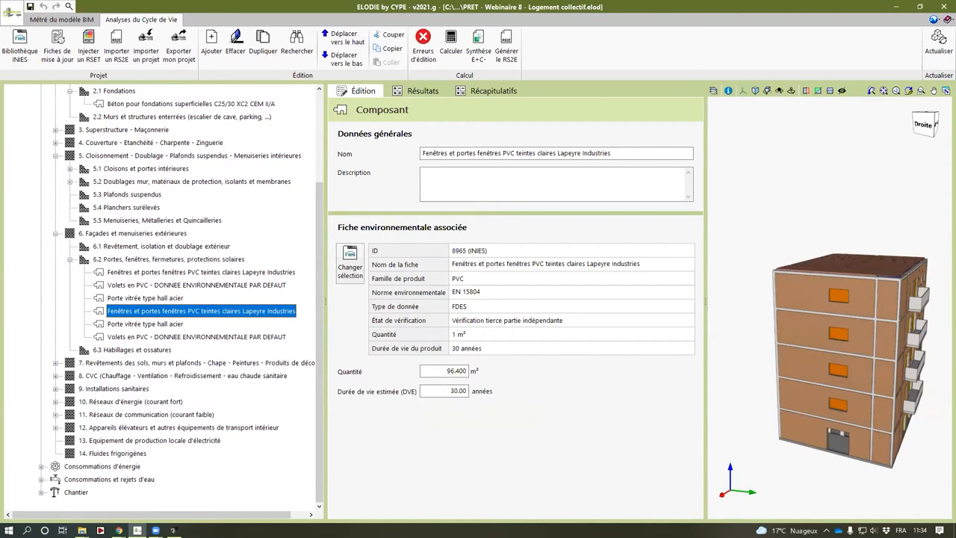
{"action": "left_click", "coordinate": [69, 259]}
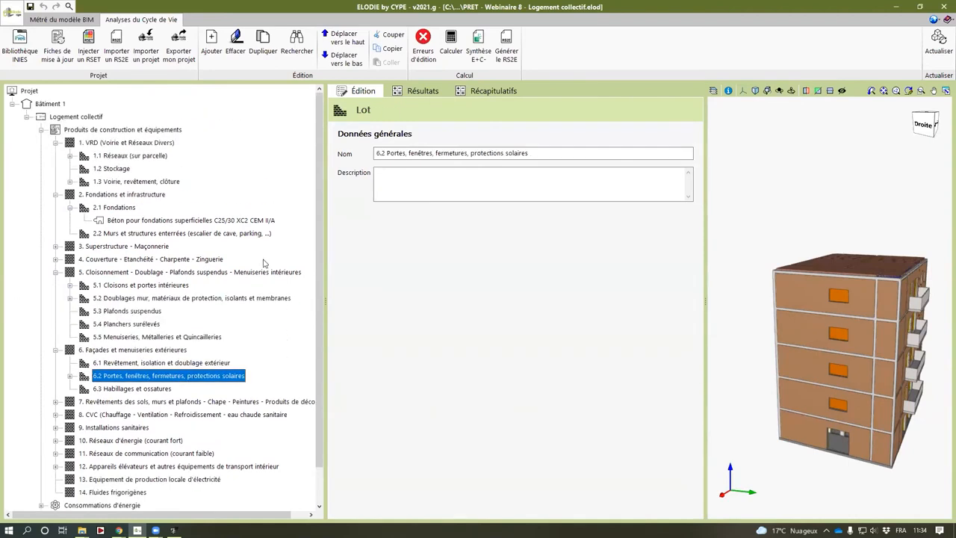
- Calculate the life cycle analysis and generate the E+C- summary report
{"action": "left_click", "coordinate": [70, 207]}
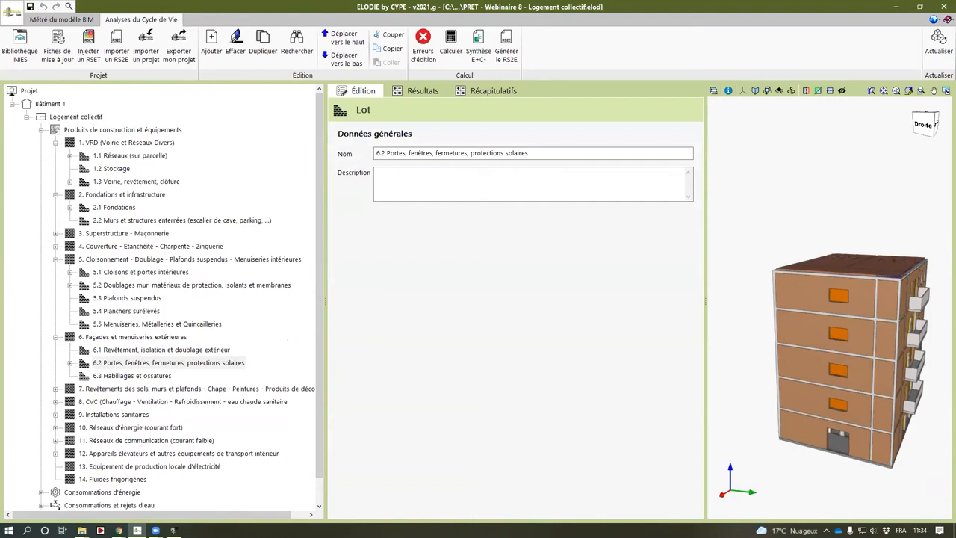
{"action": "left_click", "coordinate": [451, 46]}
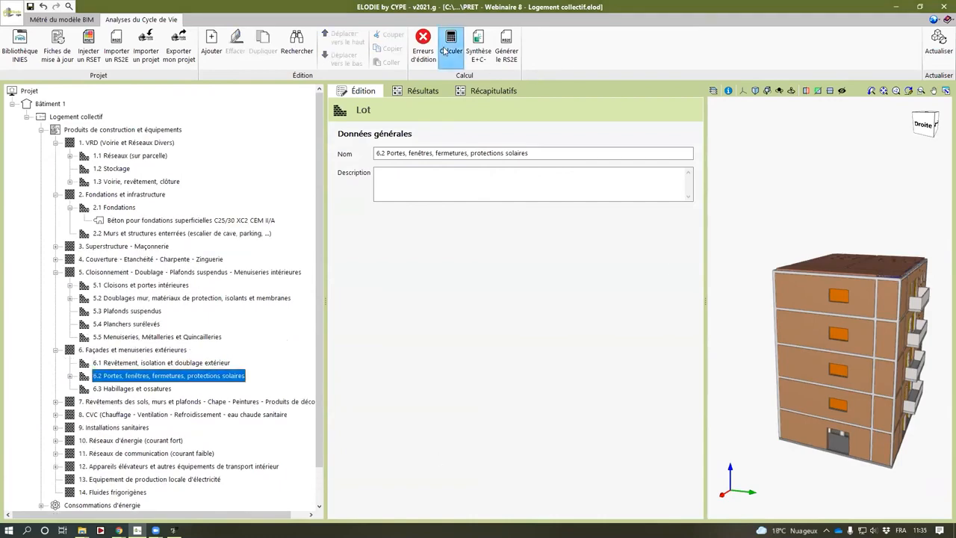
{"action": "left_click", "coordinate": [482, 48]}
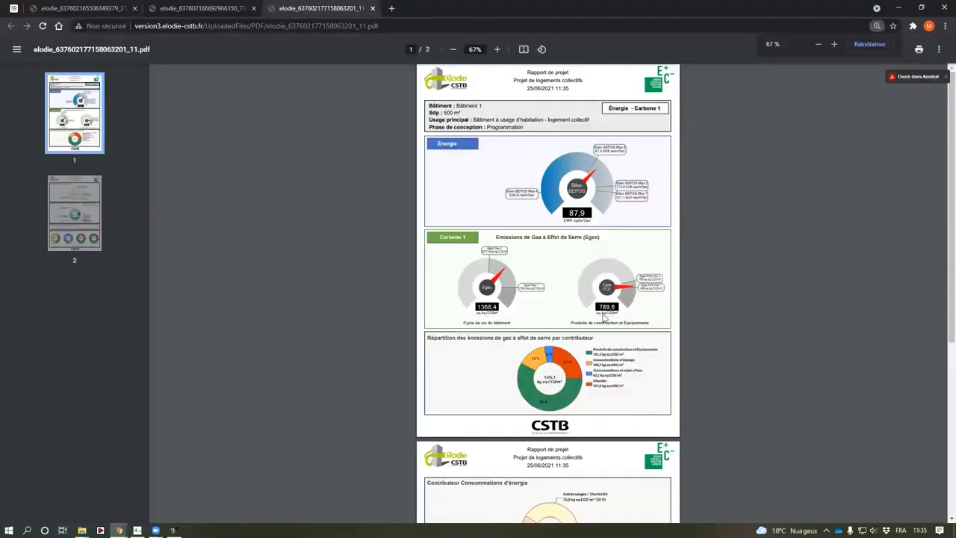
- Compare the new E+C- report's energy and carbon gauges and emissions breakdown with the previous report
{"action": "scroll", "coordinate": [663, 311], "scroll_direction": "up", "scroll_amount": 3, "text": "ctrl"}
{"action": "scroll", "coordinate": [670, 342], "scroll_direction": "up", "scroll_amount": 1}
{"action": "scroll", "coordinate": [672, 348], "scroll_direction": "up", "scroll_amount": 1}
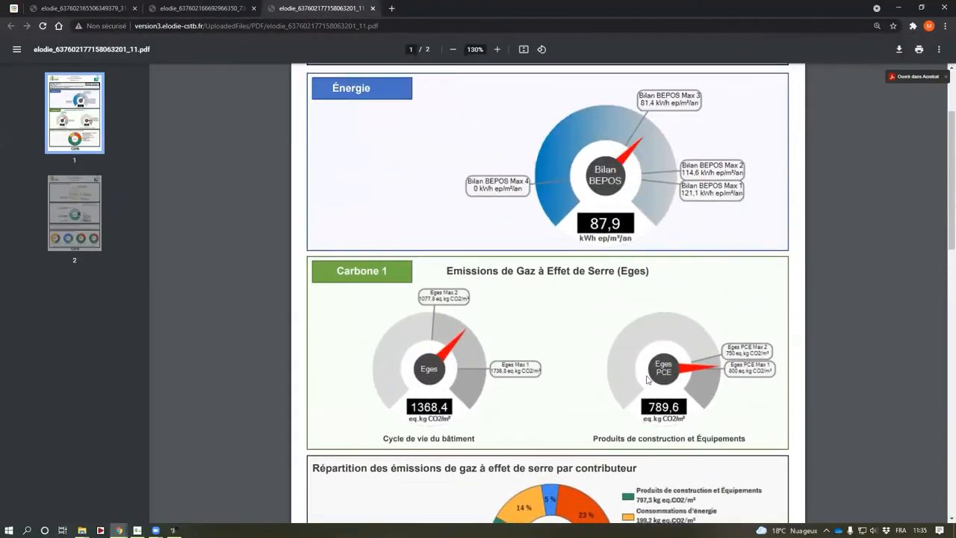
{"action": "scroll", "coordinate": [723, 378], "scroll_direction": "down", "scroll_amount": 3, "text": "ctrl"}
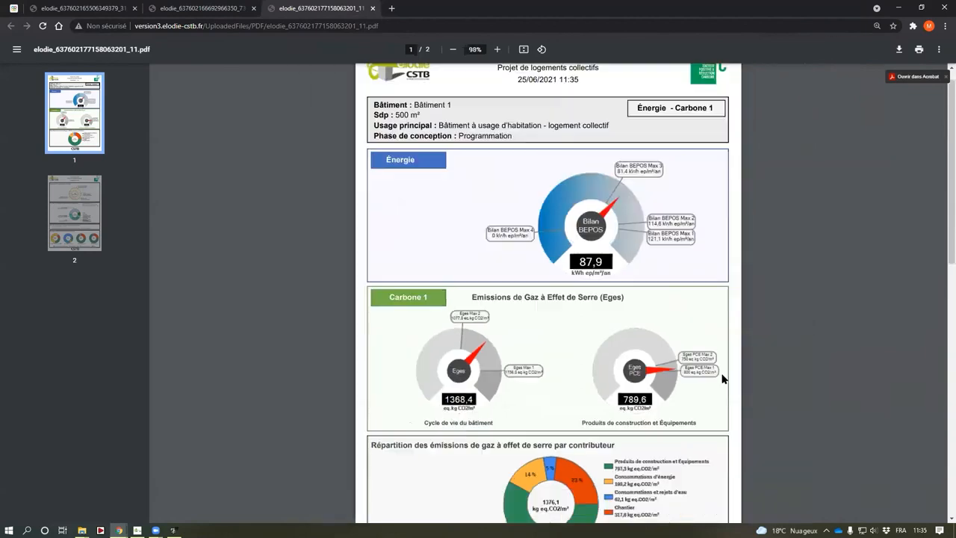
{"action": "left_click", "coordinate": [213, 8]}
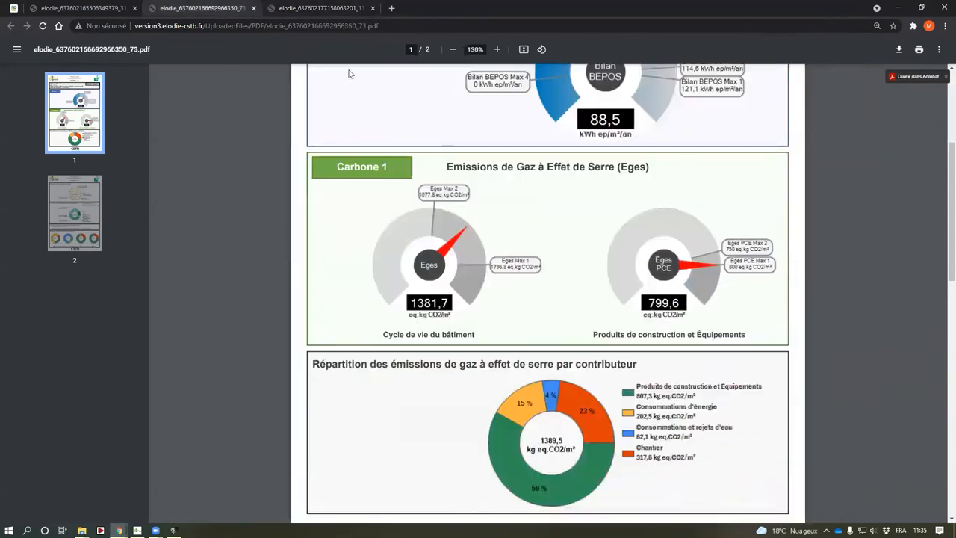
{"action": "left_click", "coordinate": [329, 8]}
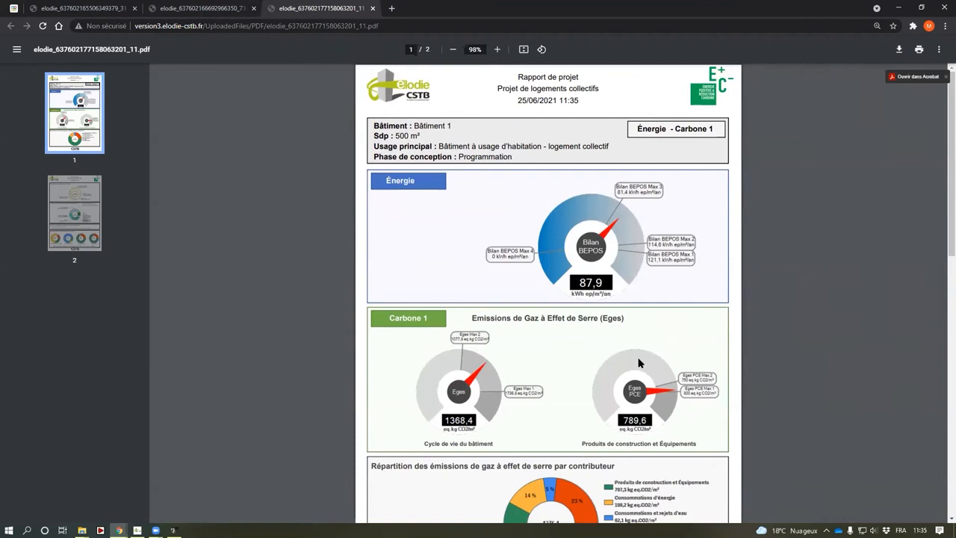
{"action": "scroll", "coordinate": [639, 363], "scroll_direction": "down", "scroll_amount": 3}
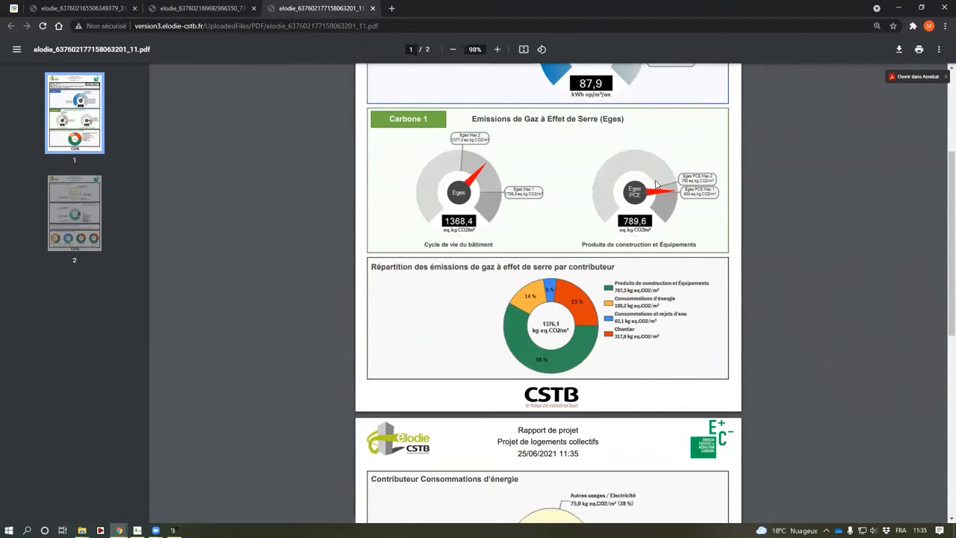
{"action": "scroll", "coordinate": [657, 184], "scroll_direction": "up", "scroll_amount": 2}
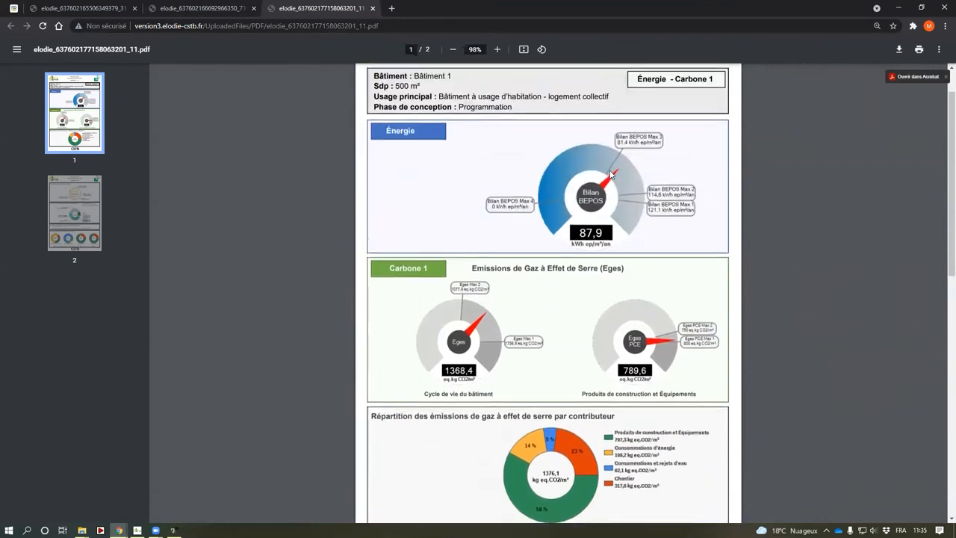
{"action": "scroll", "coordinate": [657, 337], "scroll_direction": "down", "scroll_amount": 1}
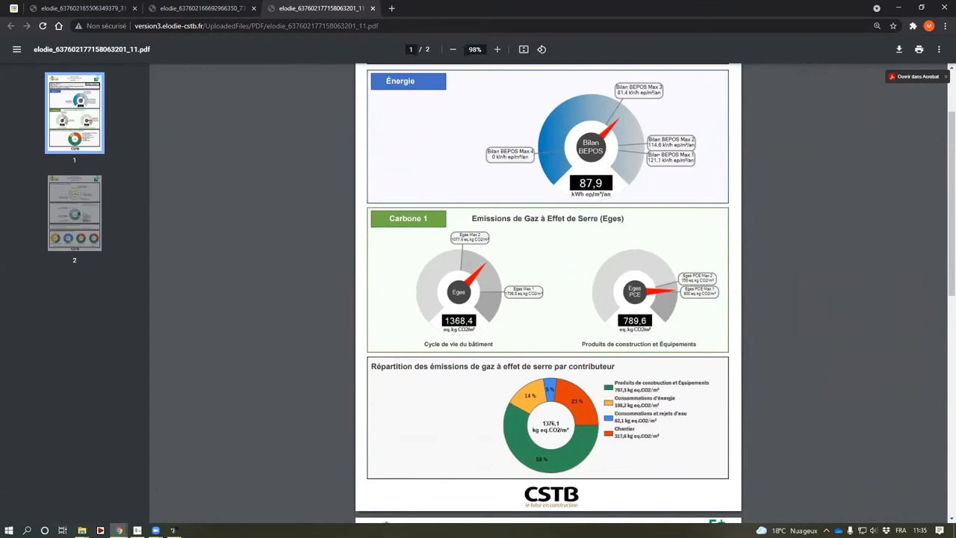
- Switch to Open BIM Model Checker and inspect the façade walls highlighted for the Changement d'isolant incident
{"action": "key", "text": "alt+Tab"}
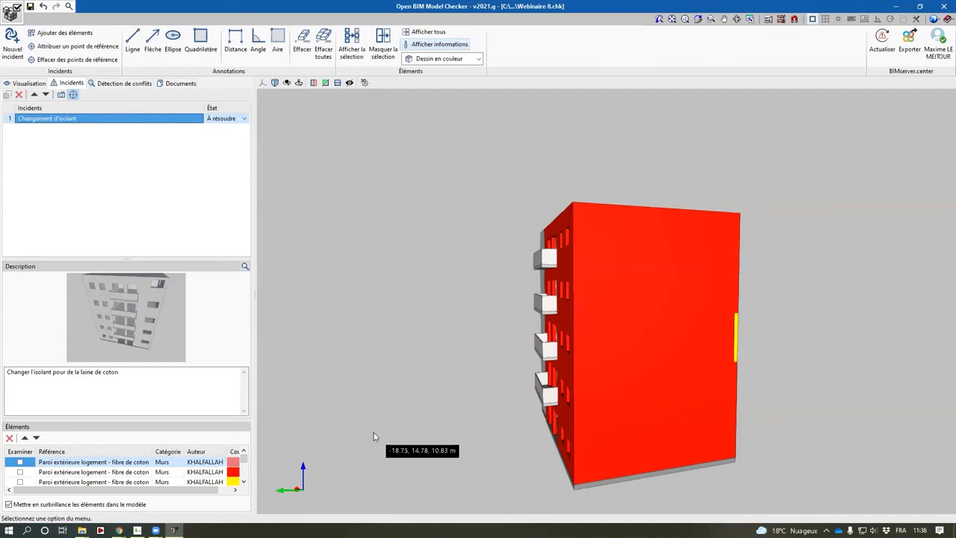
{"action": "middle_click_drag", "start_coordinate": [377, 451], "coordinate": [476, 430]}
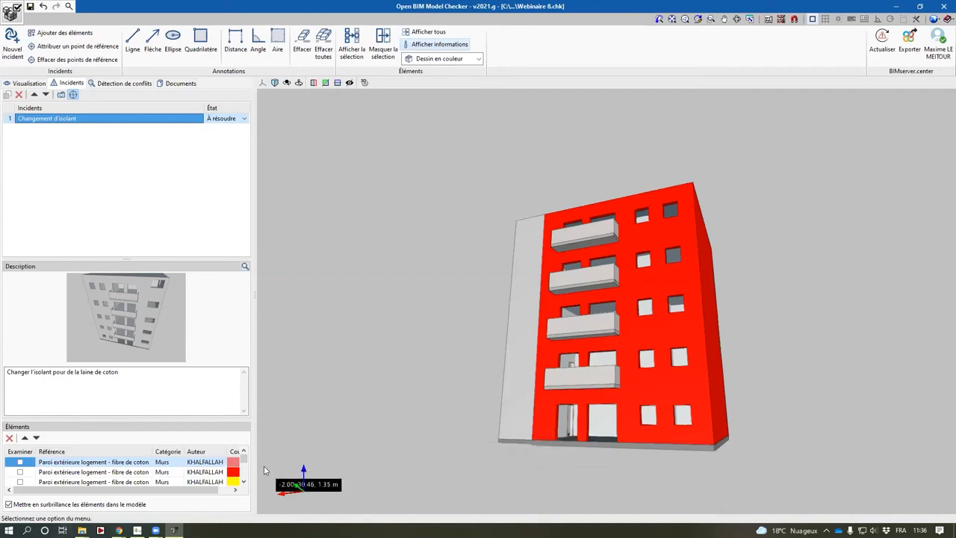
{"action": "mouse_move", "coordinate": [156, 530]}
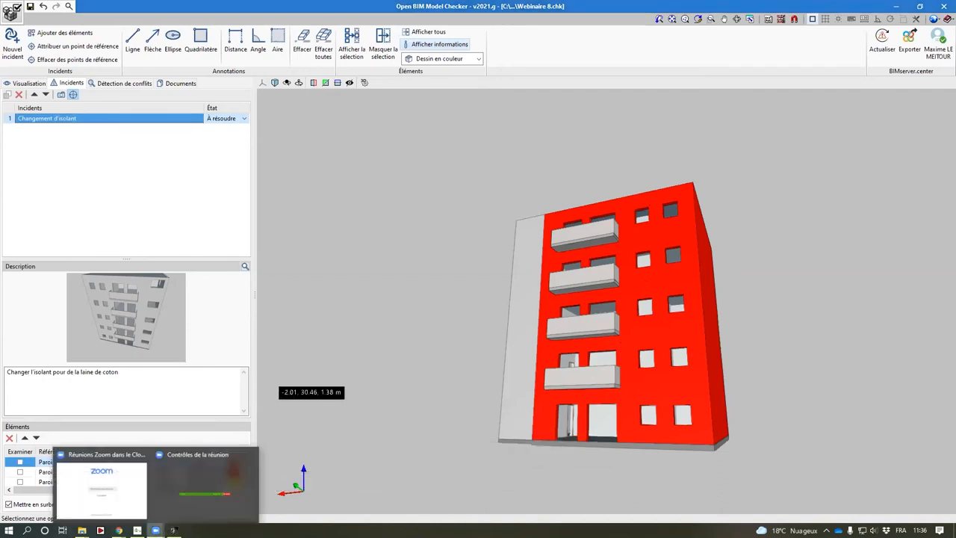